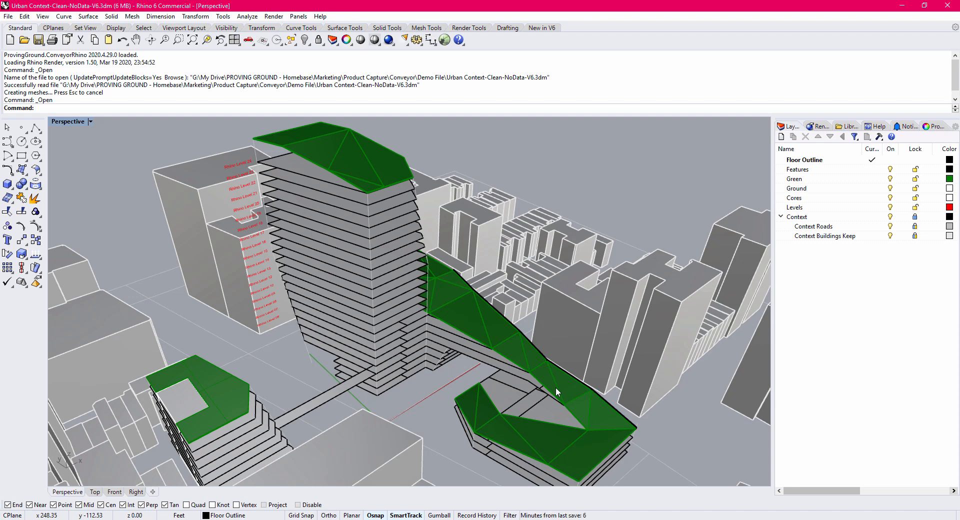
Examine the tower's stacked floor plates and the level labels beside them from several viewpoints.
right_click_drag(334, 403, 527, 362)
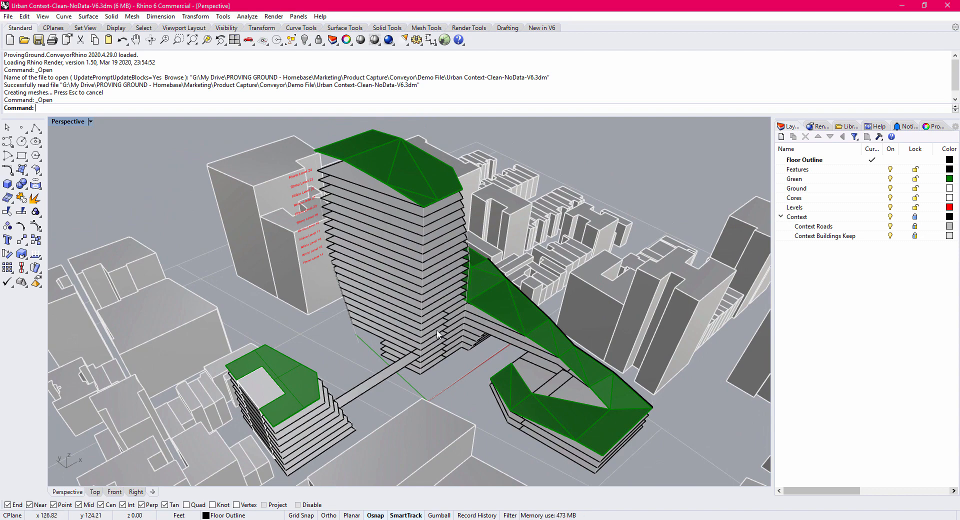
mouse_move(429, 318)
right_mouse_down()
mouse_move(455, 329)
mouse_move(510, 326)
mouse_move(435, 330)
right_mouse_up()
scroll(385, 223, "up", 5)
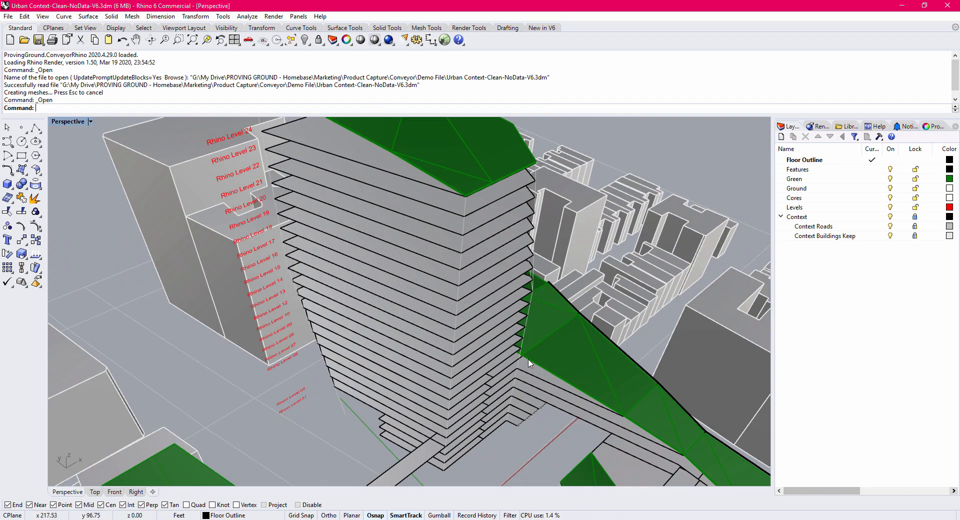
right_click_drag(417, 231, 380, 332)
scroll(310, 290, "up", 5)
scroll(310, 290, "up", 2)
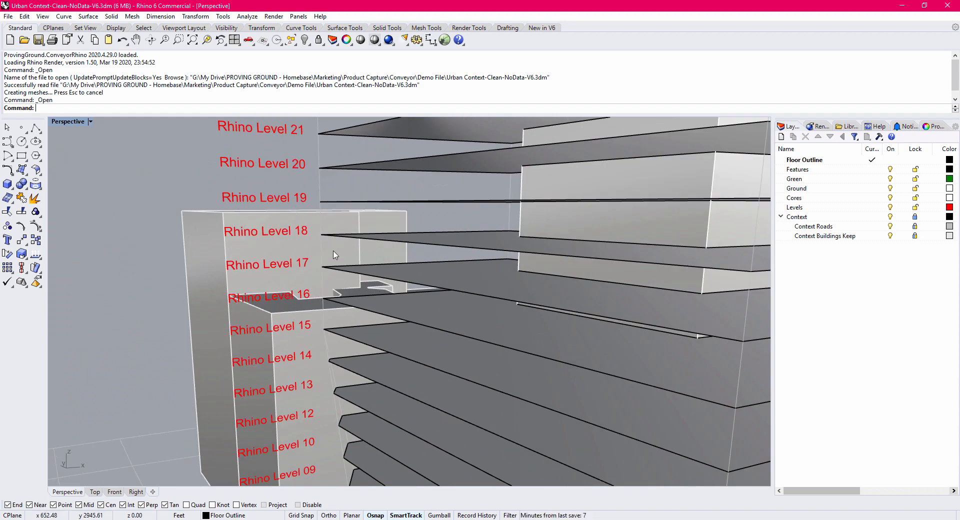
scroll(287, 253, "down", 5)
scroll(518, 340, "up", 3)
Pick individual floor plates one at a time, working up the tower's upper half, to identify each surface.
left_click(517, 340)
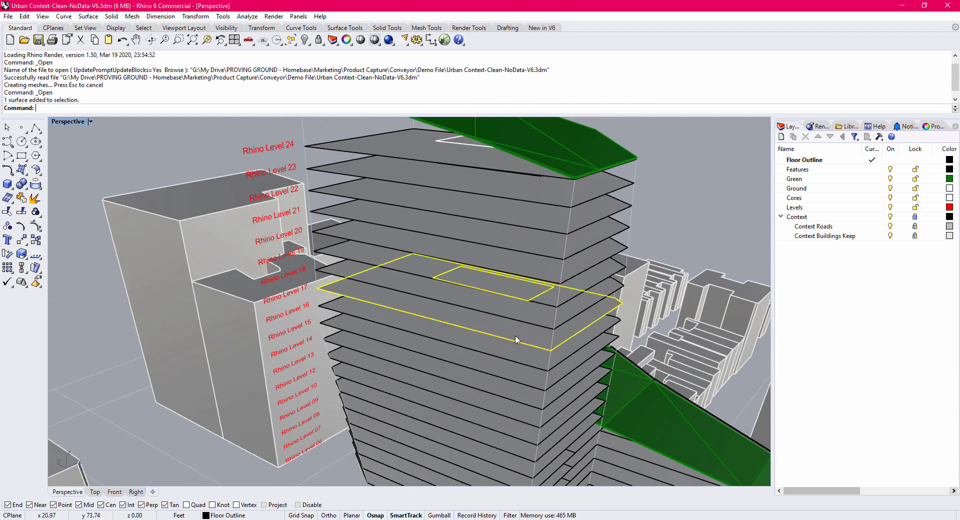
left_click(484, 302)
left_click(388, 255)
left_click(388, 236)
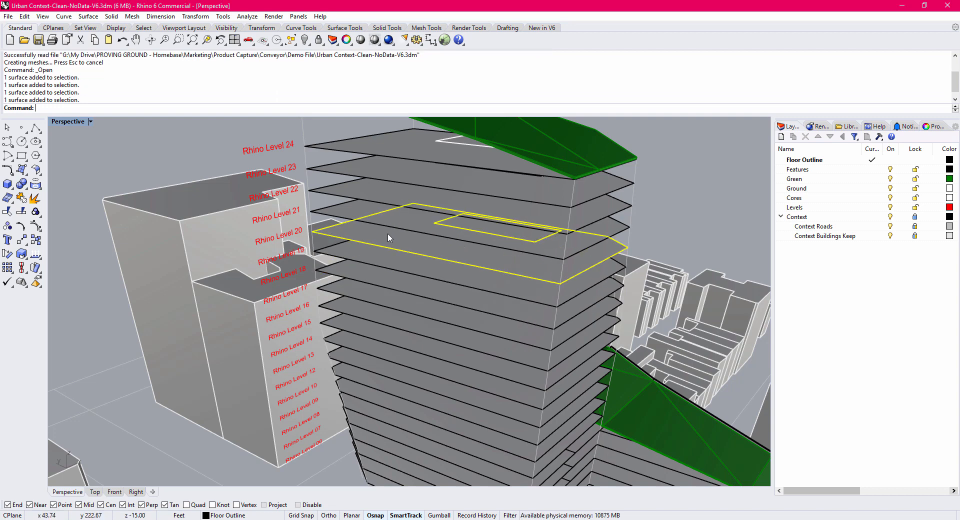
left_click(368, 210)
left_click(377, 199)
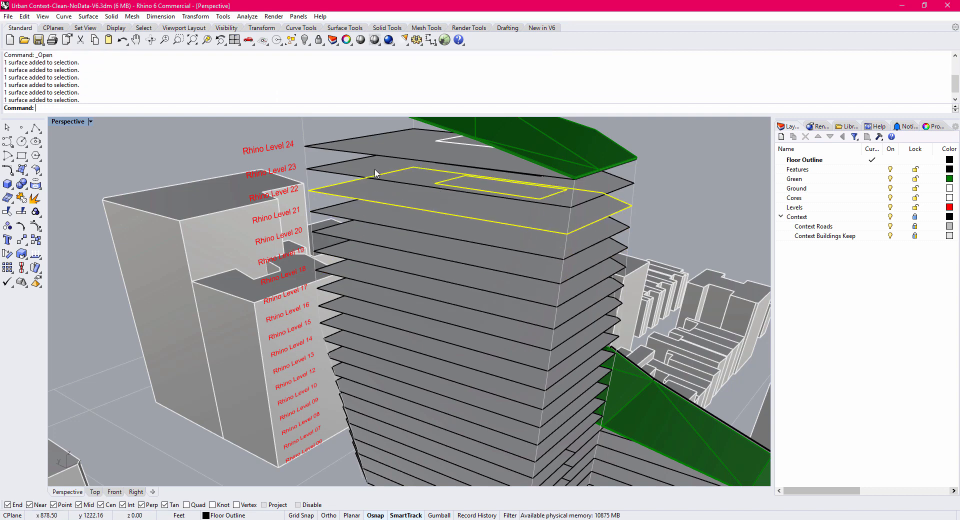
left_click(376, 173)
left_click(320, 164)
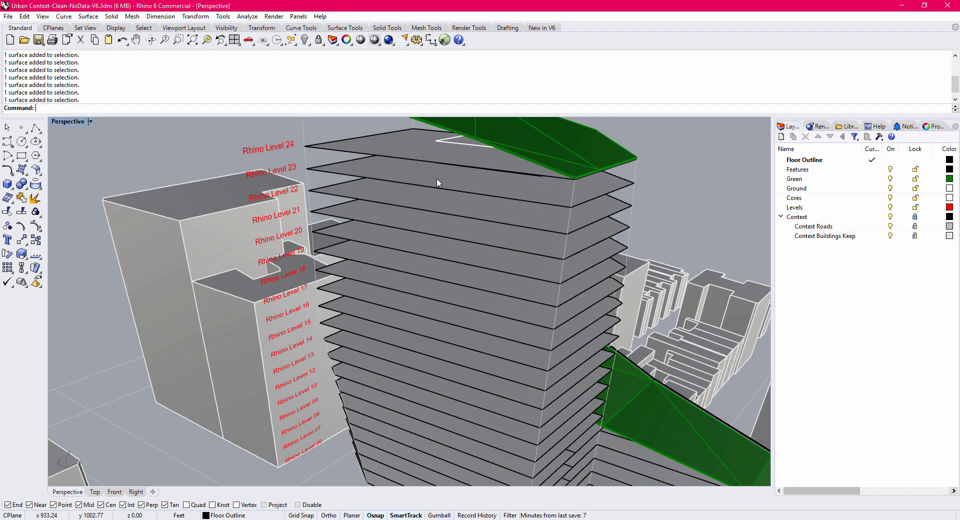
Review the object properties of the floor plate beside the Rhino Level 22 label, and clear the selection.
left_click(433, 197)
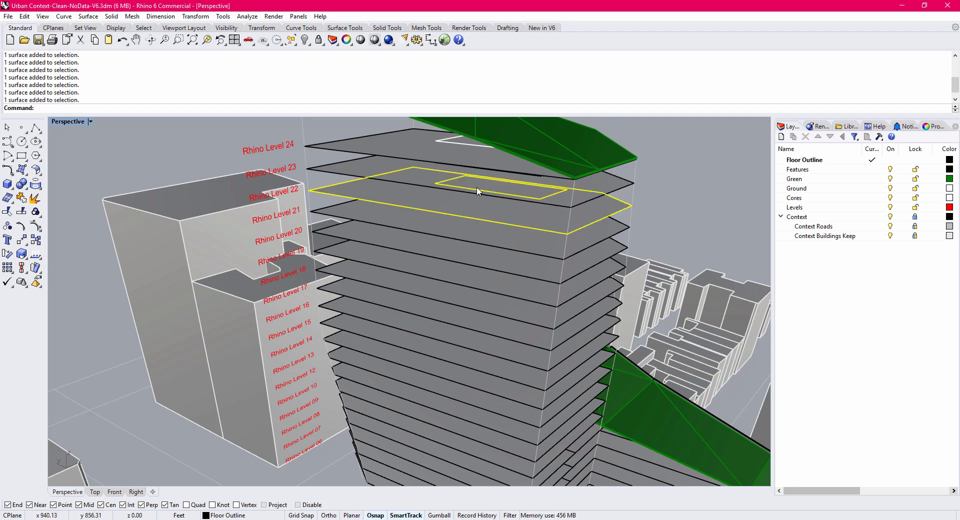
left_click(930, 127)
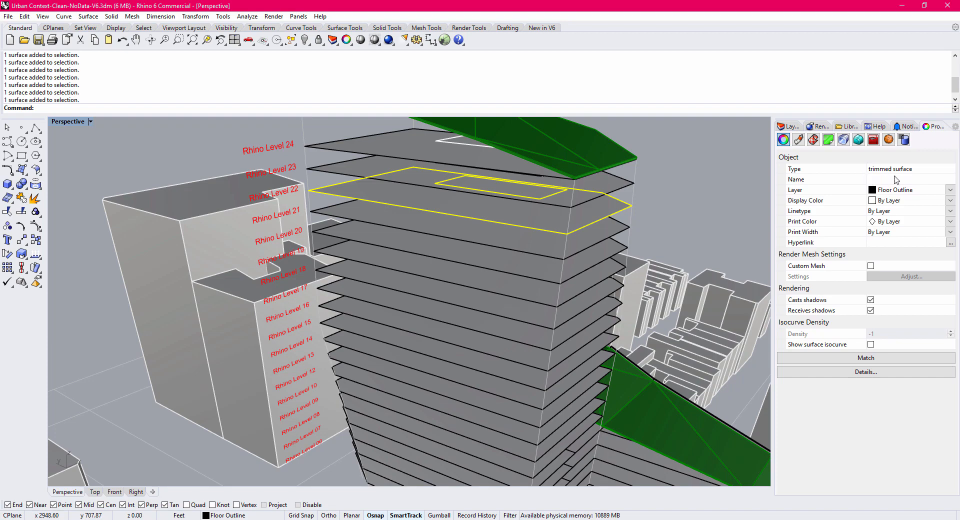
left_click(685, 174)
Inspect the overall massing and pick individual floor plates in the tower's lower half, leaving nothing selected.
right_click_drag(596, 302, 513, 319, "shift")
scroll(515, 280, "down", 6)
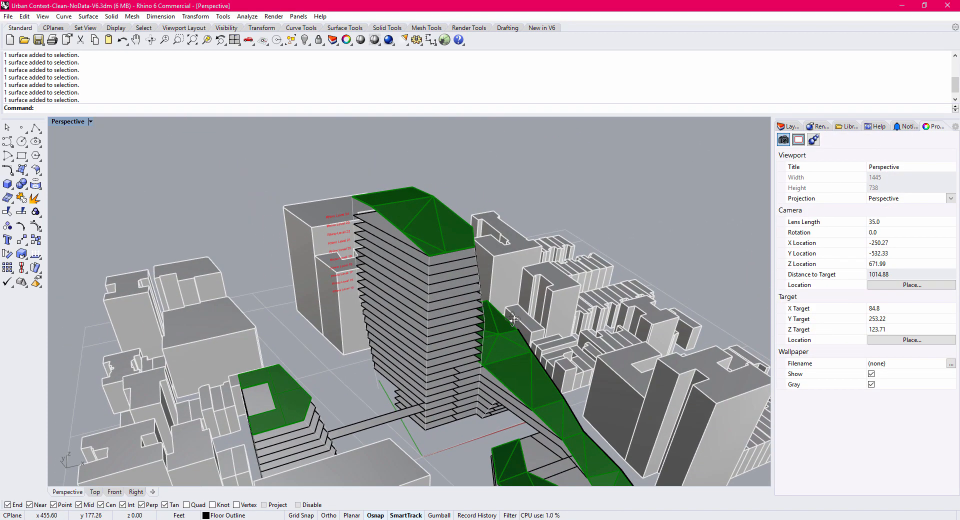
right_click_drag(552, 366, 492, 326, "shift")
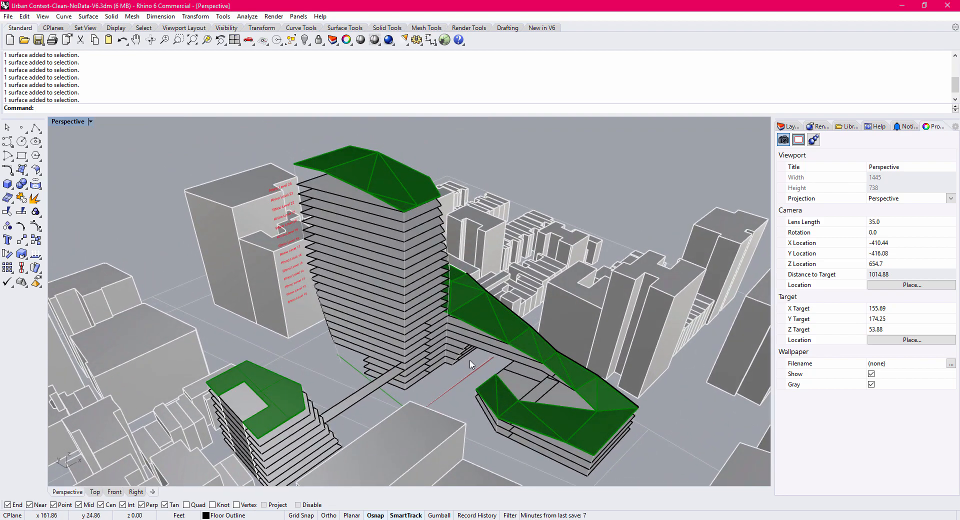
right_click_drag(469, 370, 433, 359)
scroll(372, 325, "up", 6)
left_click(394, 338)
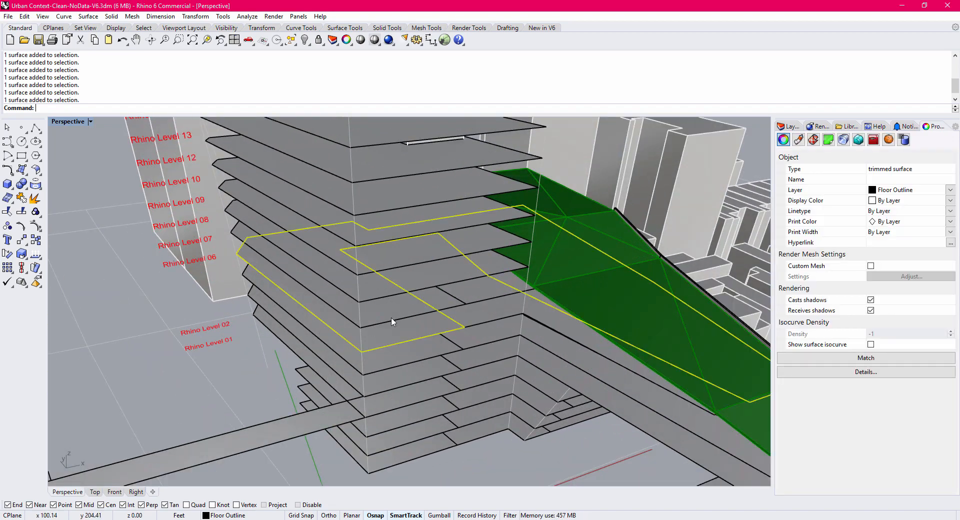
left_click(389, 314)
left_click(377, 290)
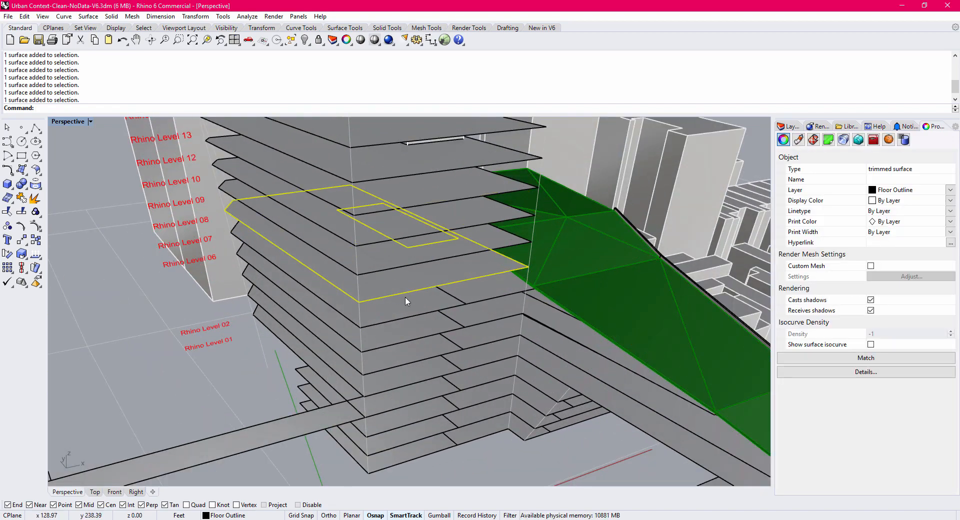
scroll(418, 273, "down", 3)
right_click_drag(419, 266, 471, 345, "shift")
left_click(553, 202)
right_click_drag(522, 326, 492, 272, "shift")
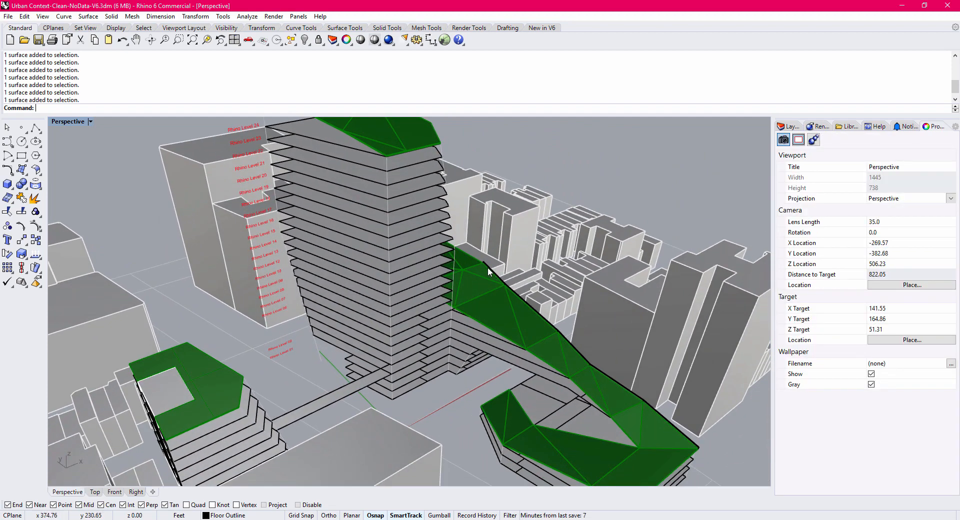
right_click_drag(488, 267, 473, 284, "shift")
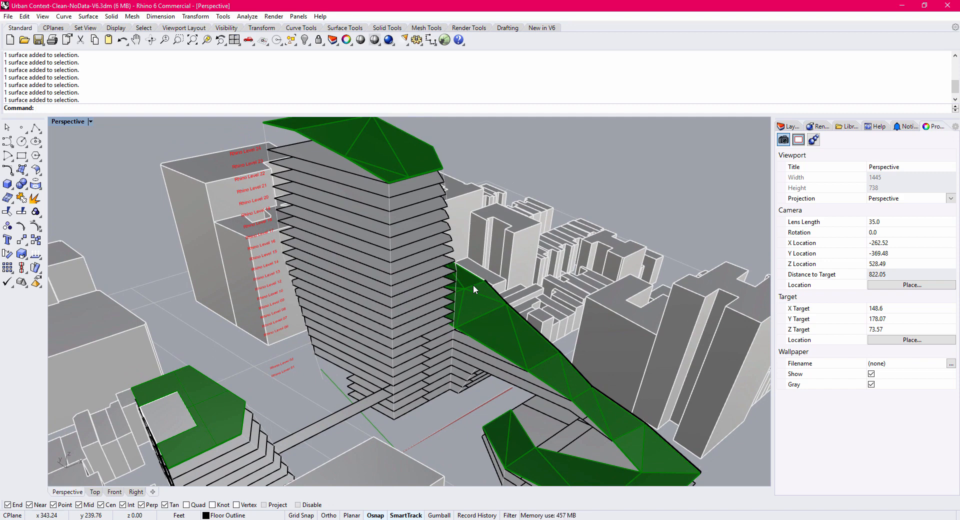
Run SemanticPanel, dock its window beside the existing side panel, and bring back the layer list.
type("SemanticPanel")
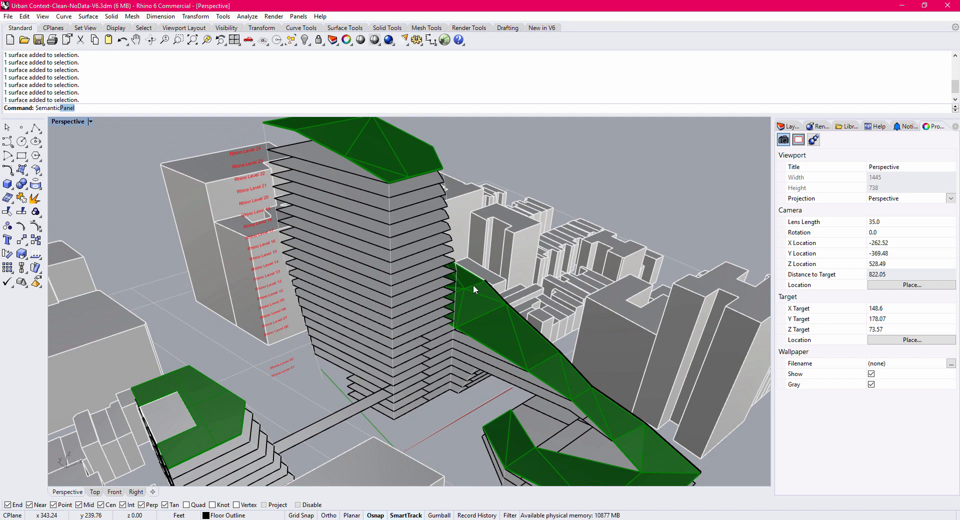
key("Return")
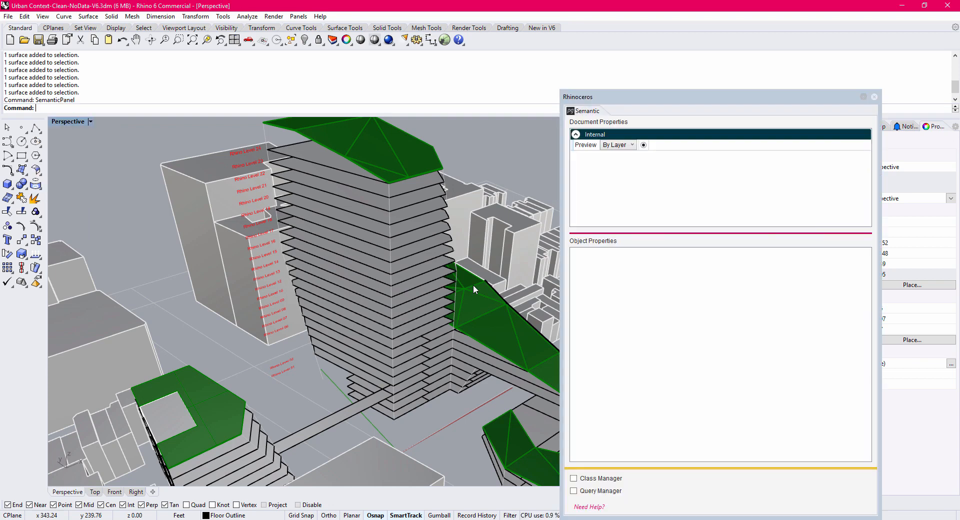
left_click_drag(597, 94, 779, 204)
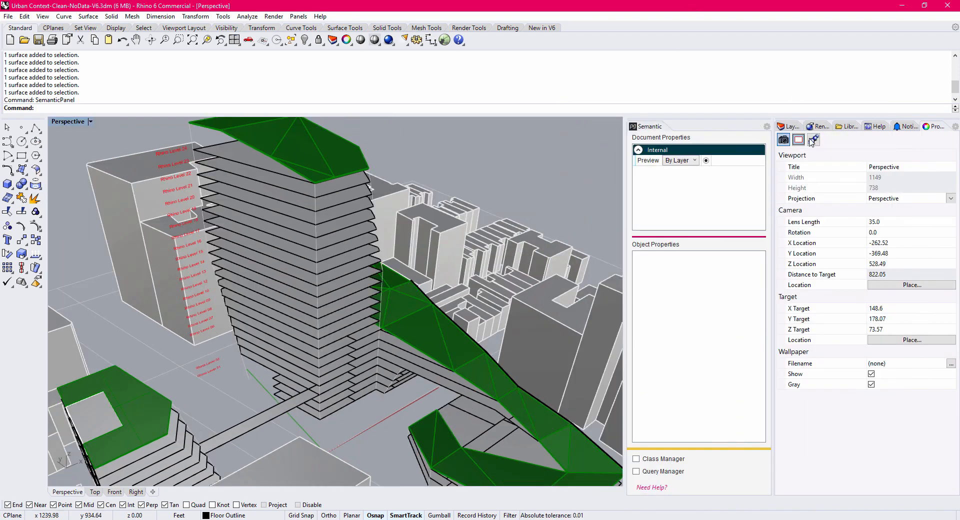
left_click(789, 127)
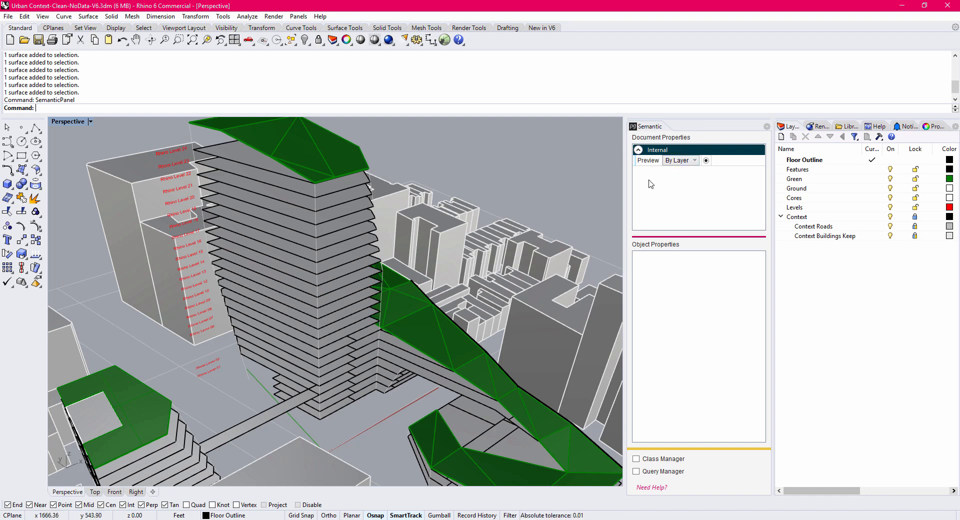
Pick several upper floor plates to check them for semantic object properties, and clear the selection.
right_click_drag(342, 224, 356, 234)
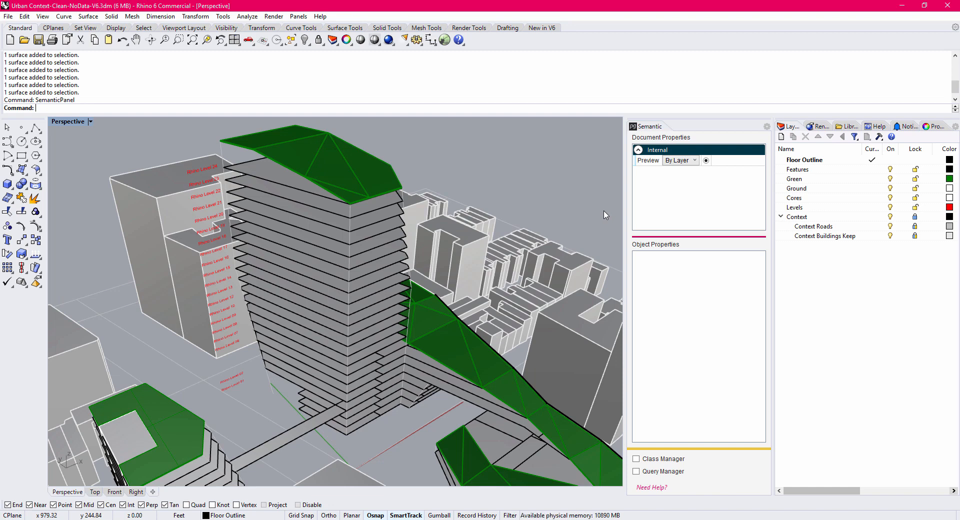
left_click(369, 266)
left_click(374, 273, "shift")
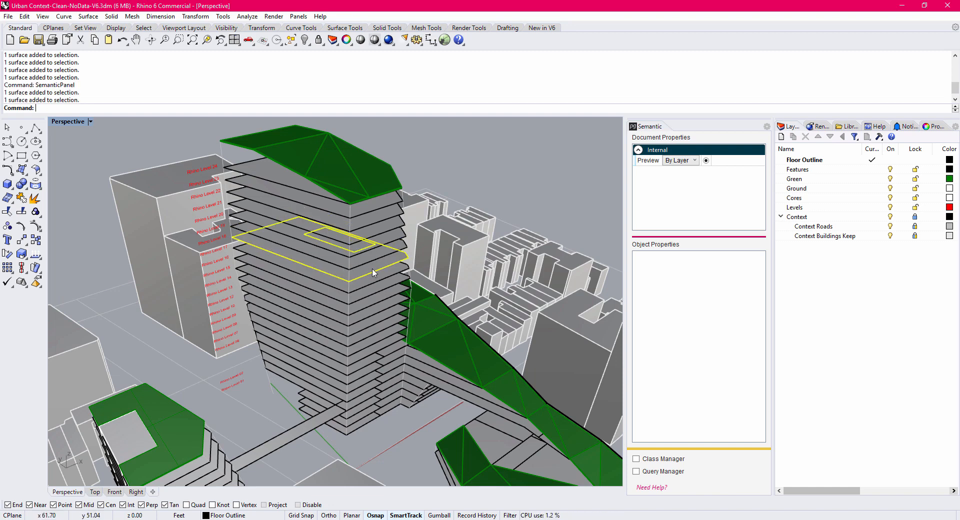
left_click(371, 282, "shift")
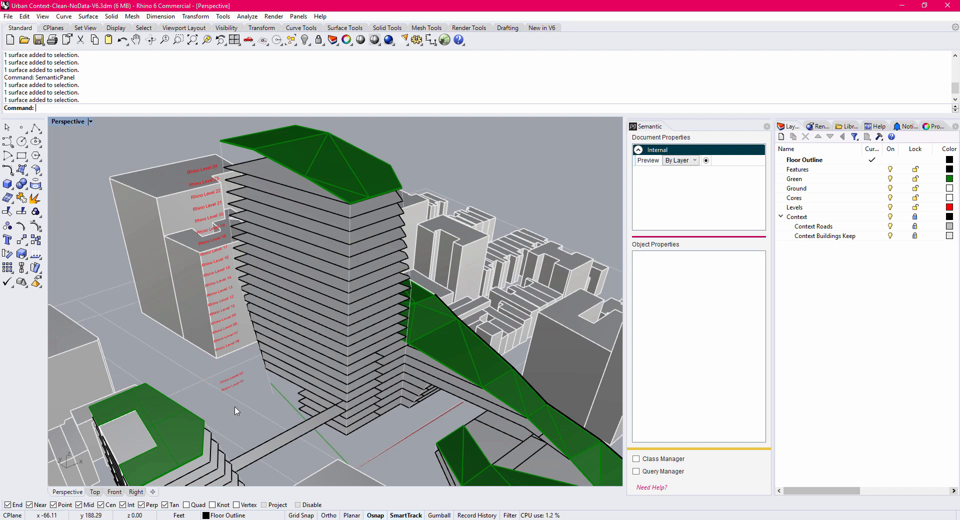
key("Escape")
Open the semantic Class Manager and move its window clear of the tower.
left_click(637, 459)
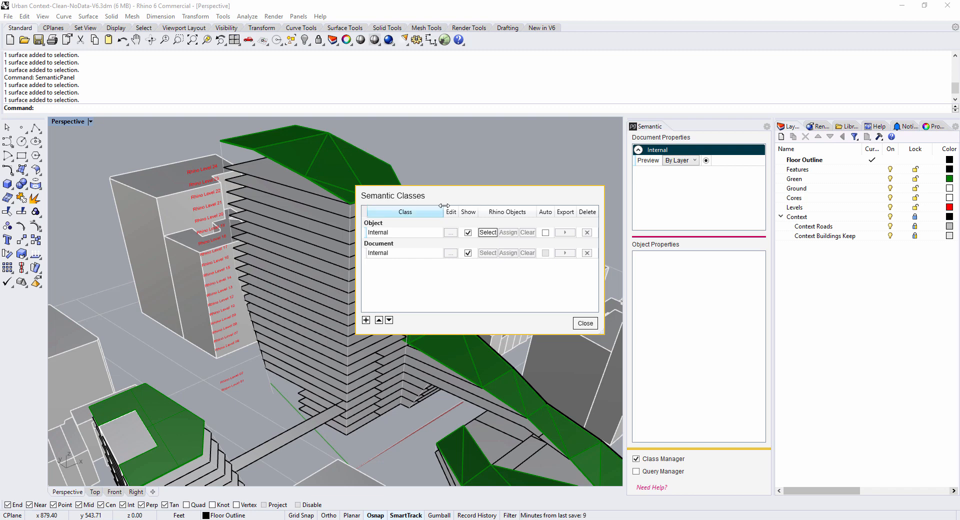
left_click_drag(459, 201, 518, 105)
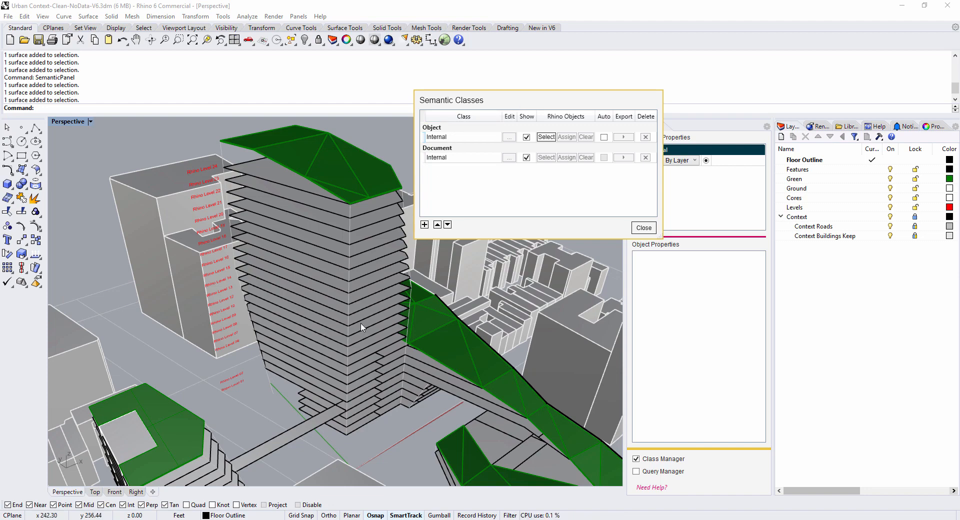
right_click_drag(355, 331, 348, 359)
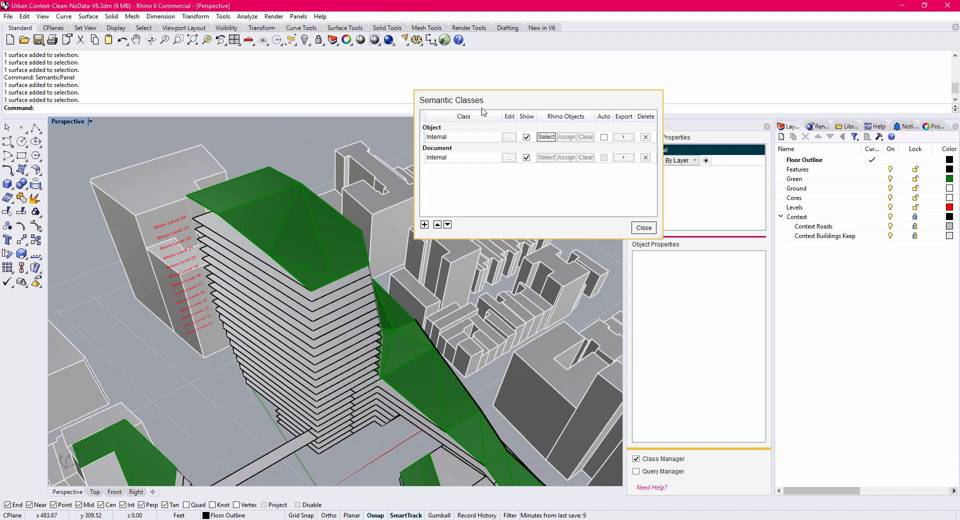
right_click_drag(388, 334, 392, 300)
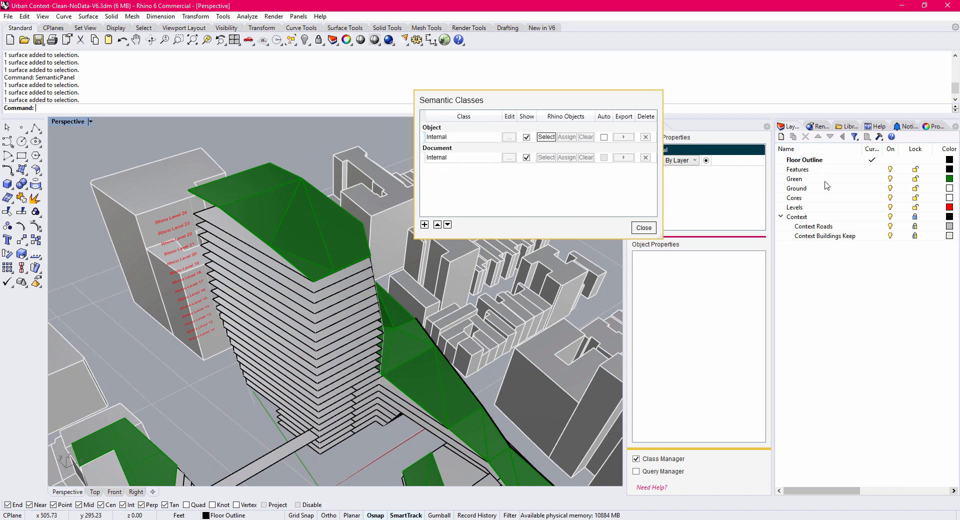
Select all objects on the Floor Outline layer and assign them to the Internal object class.
right_click(820, 161)
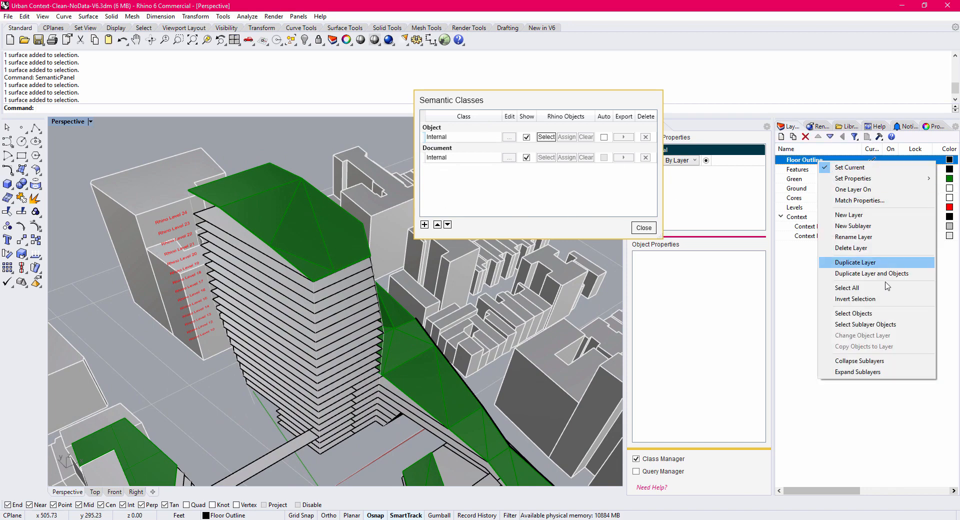
left_click(828, 314)
right_click_drag(320, 435, 300, 383, "shift")
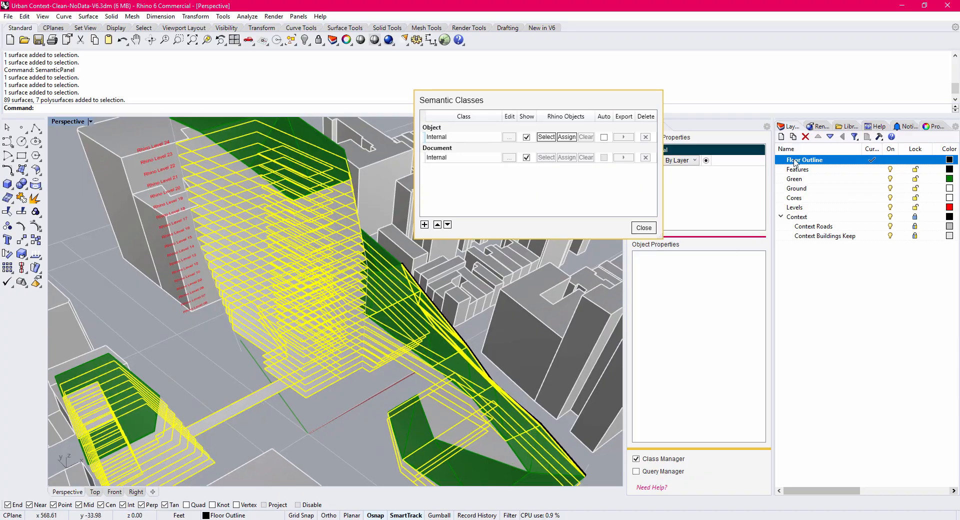
right_click_drag(311, 280, 325, 260)
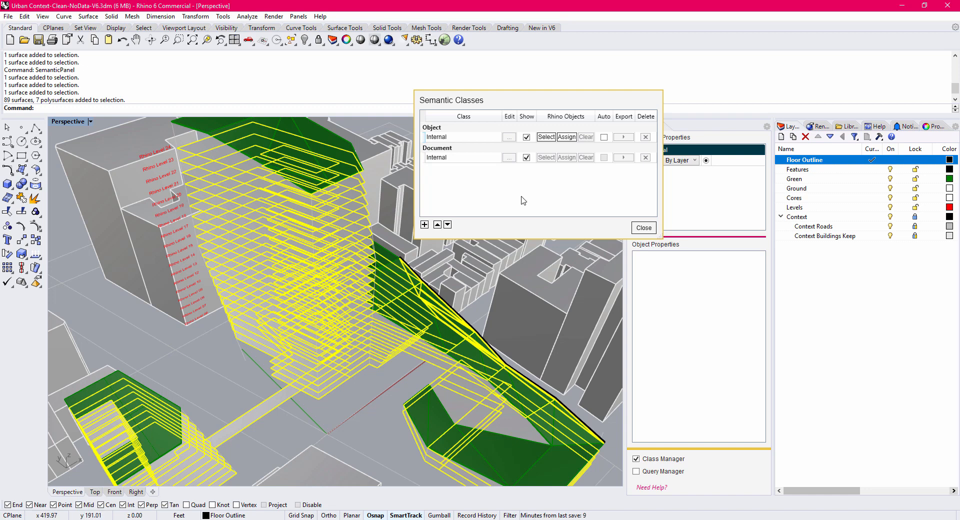
left_click(569, 137)
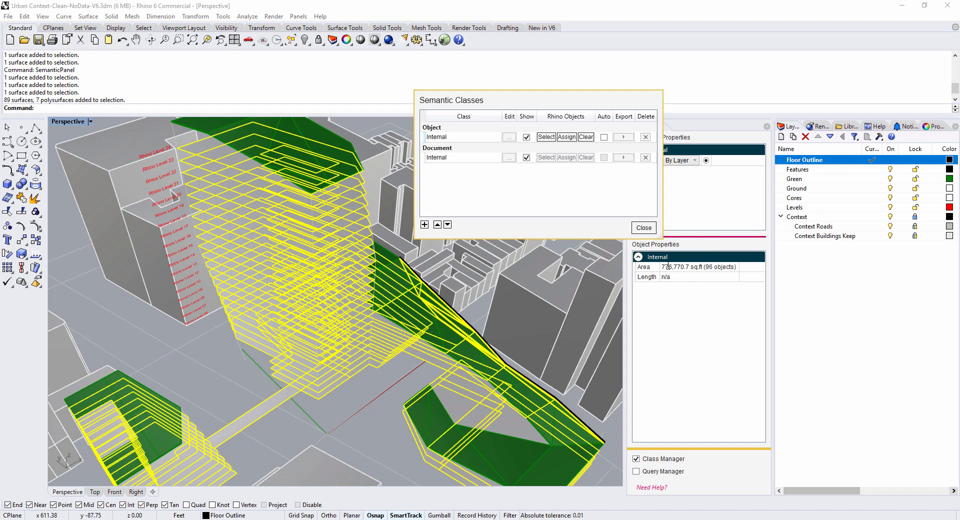
Clear the selection and pick single tower floor plates in turn to read each one's Internal area property.
left_click(341, 410)
mouse_move(353, 400)
right_mouse_down("shift")
mouse_move(384, 419)
mouse_move(344, 409)
right_mouse_up("shift")
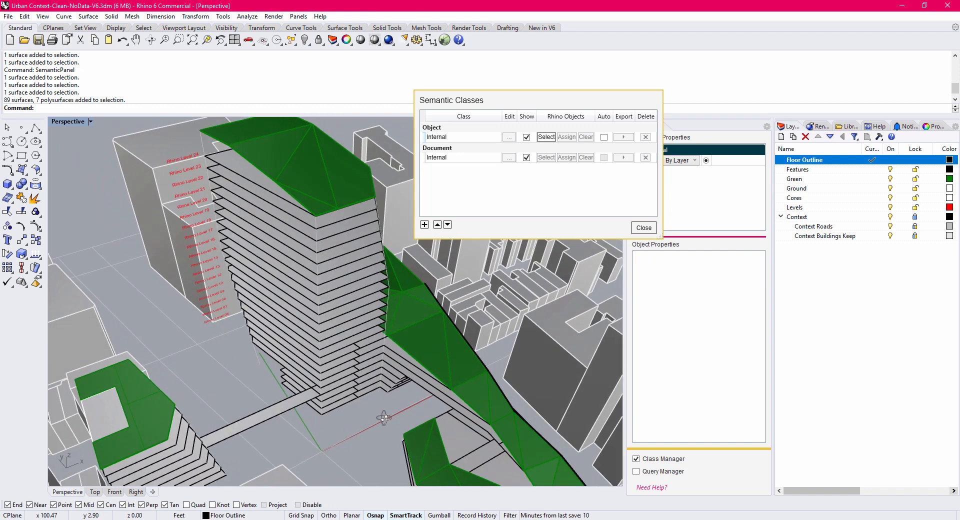
left_click(344, 409)
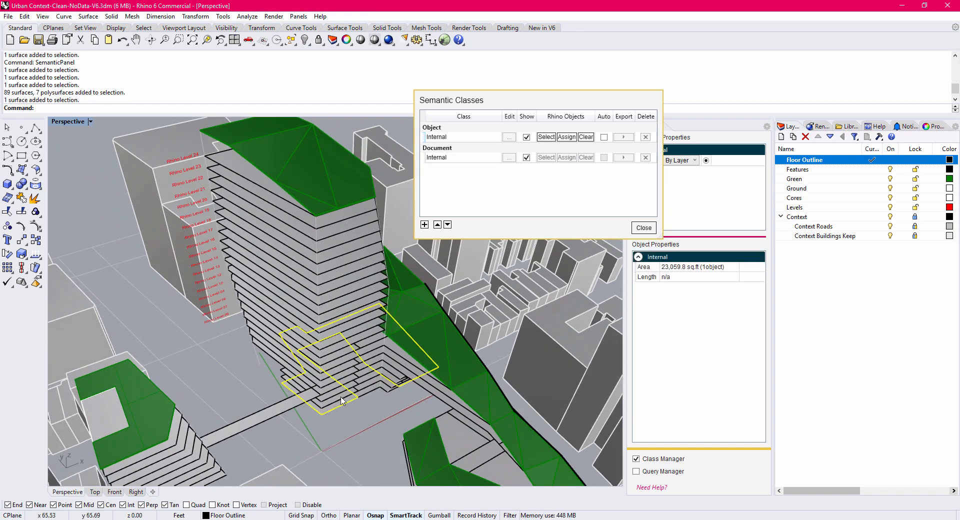
left_click(344, 401)
left_click(345, 372)
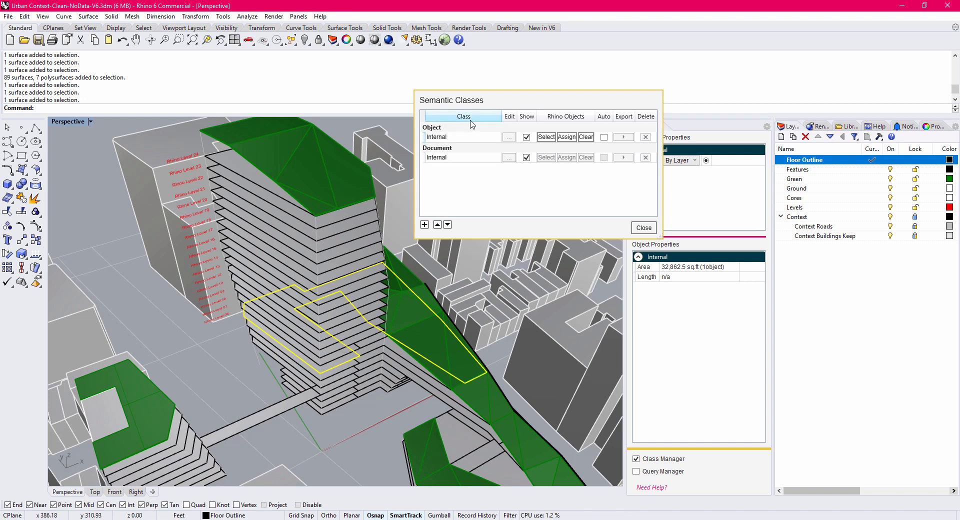
left_click(336, 350)
left_click(338, 349)
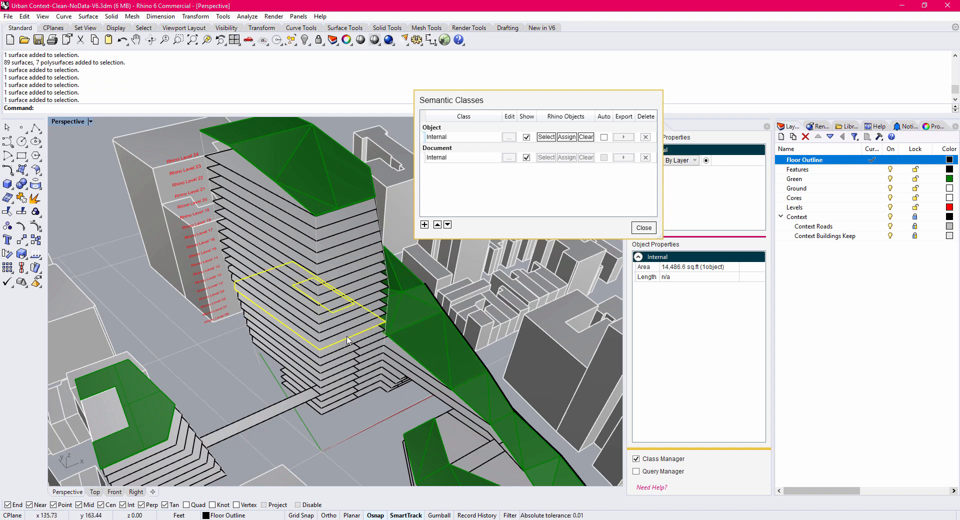
scroll(340, 330, "up", 3)
left_click(335, 321)
left_click(333, 316)
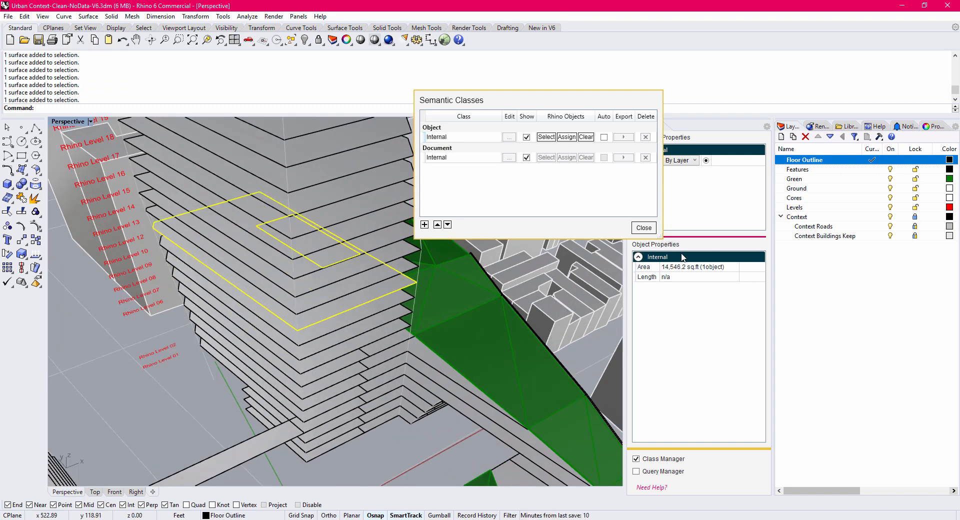
Add several more tower floor plates to the selection to read their combined Internal area, and clear the selection.
left_click(337, 375, "shift")
left_click(337, 369, "shift")
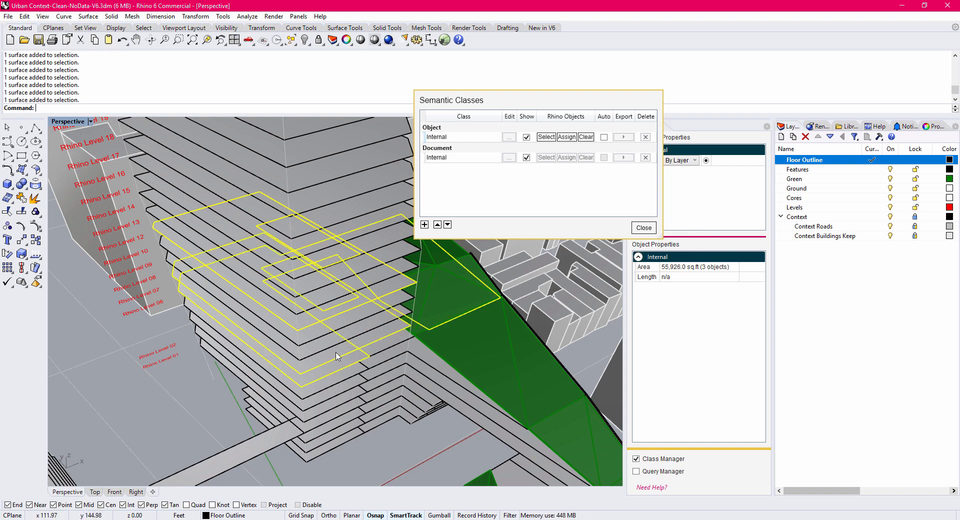
left_click(337, 352, "shift")
left_click(336, 341, "shift")
left_click(335, 334, "shift")
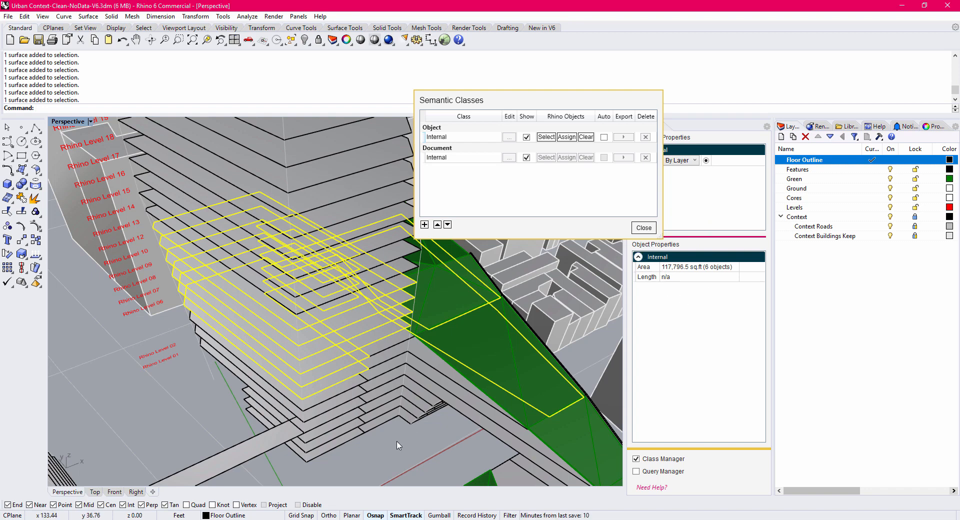
left_click(377, 459)
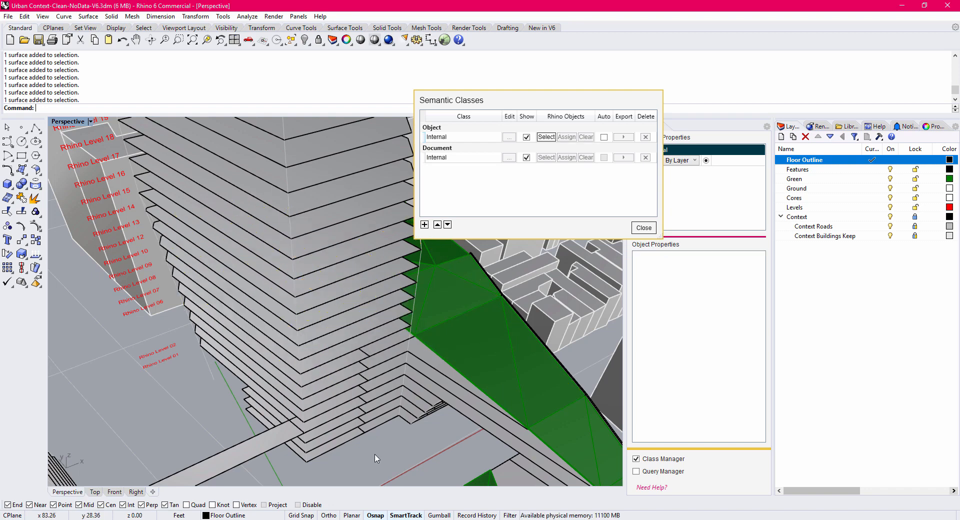
Start a new semantic object class named Building Program and restrict its applicable Rhino object types to Brep only.
left_click(425, 226)
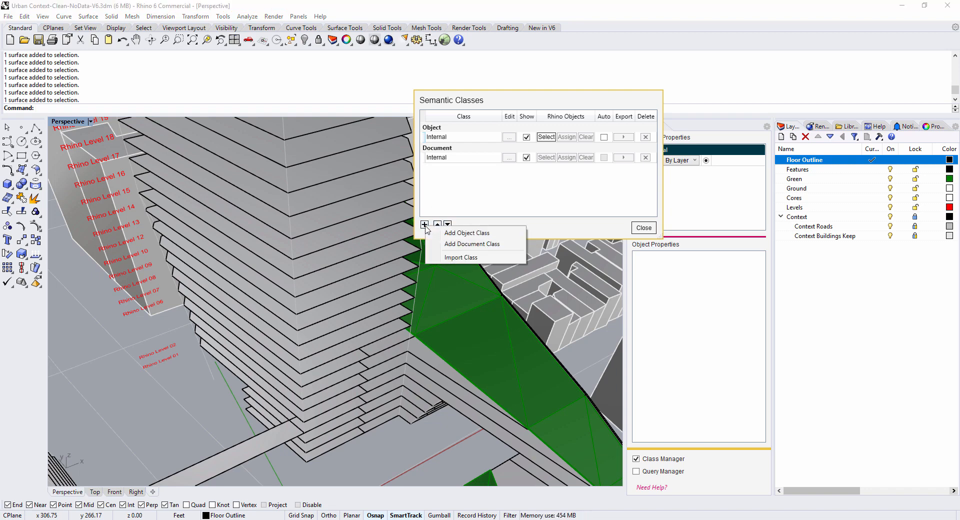
left_click(461, 233)
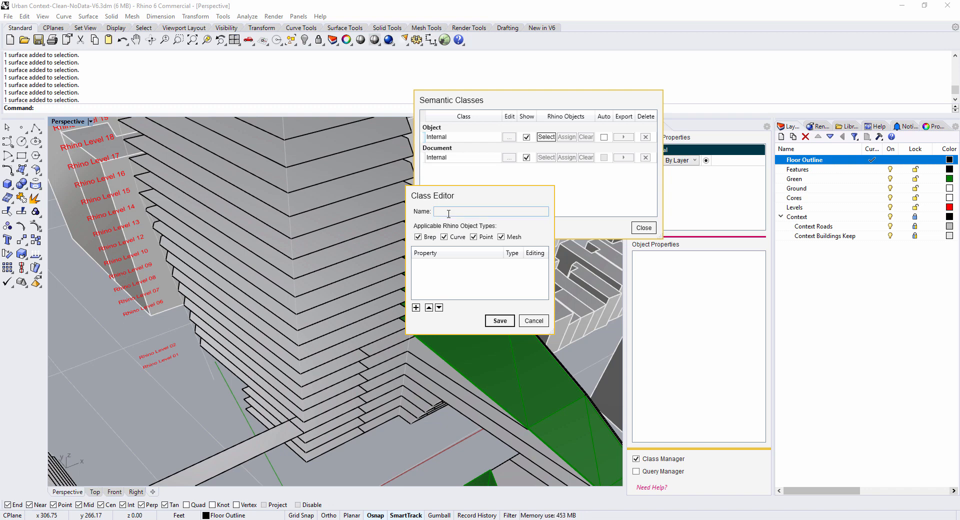
type("Building Program")
left_click(501, 237)
left_click(473, 237)
left_click(446, 238)
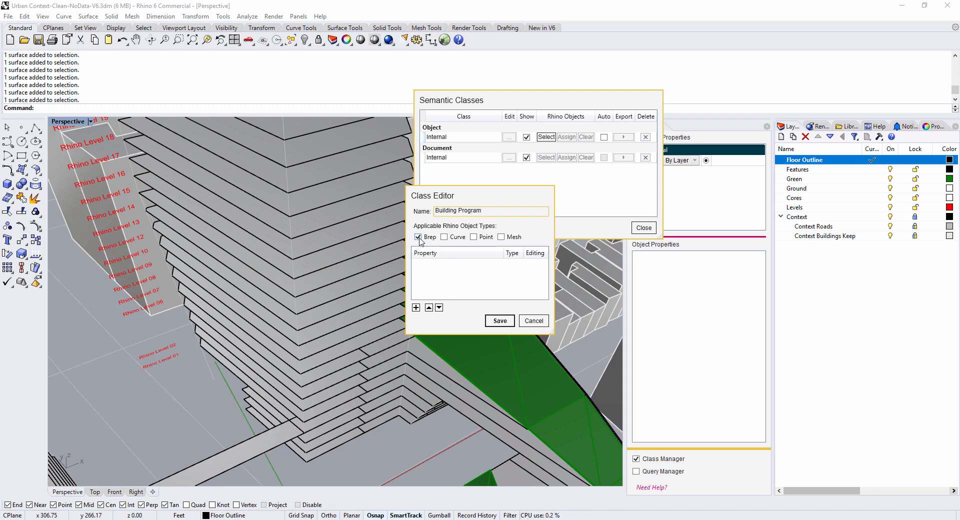
Add a text property named Program Name to the Building Program class.
left_click(416, 307)
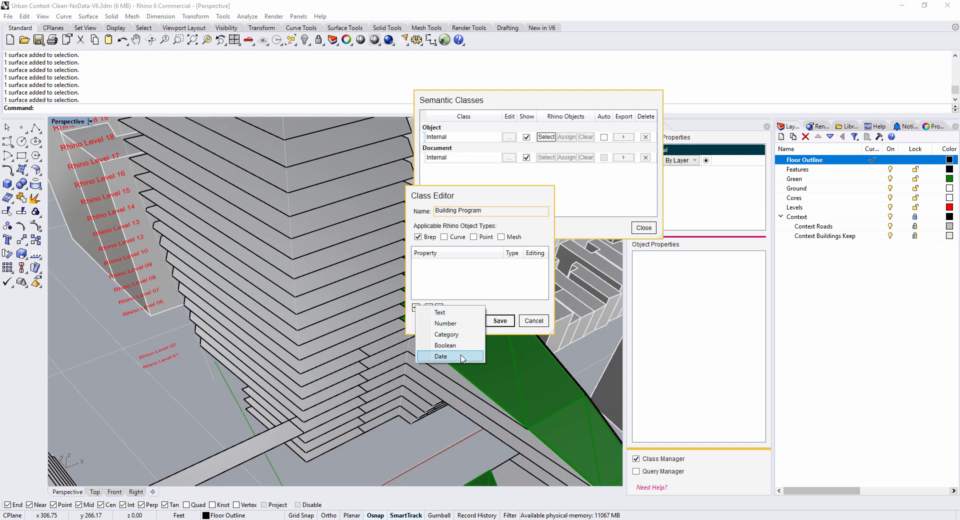
left_click(470, 313)
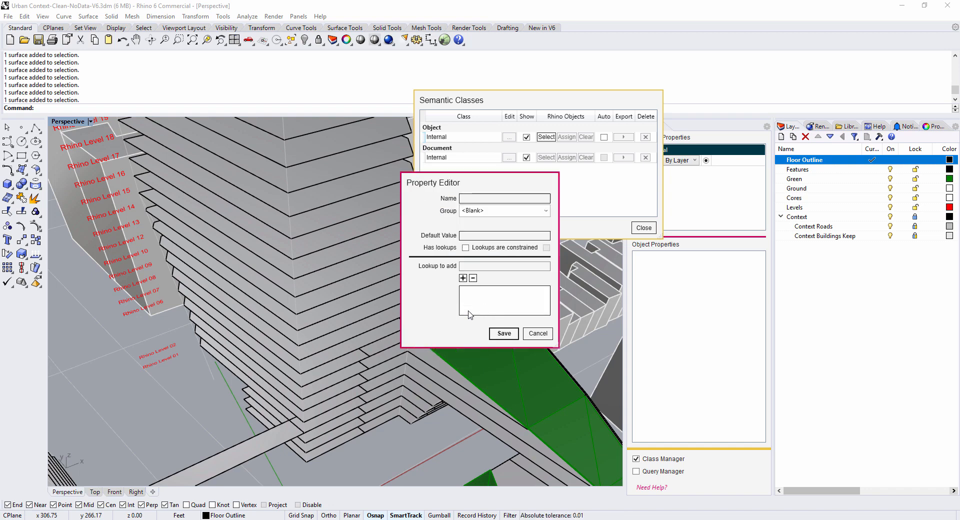
left_click_drag(434, 181, 351, 249)
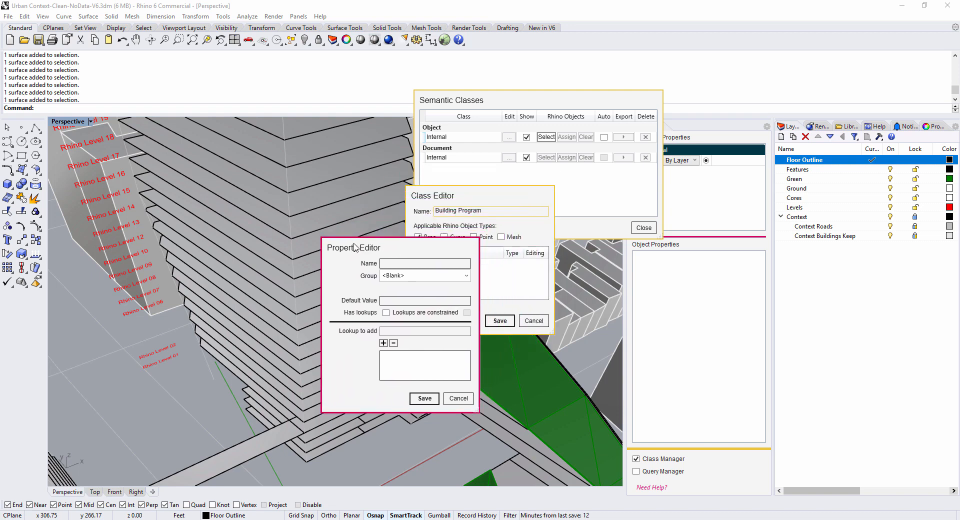
left_click(394, 265)
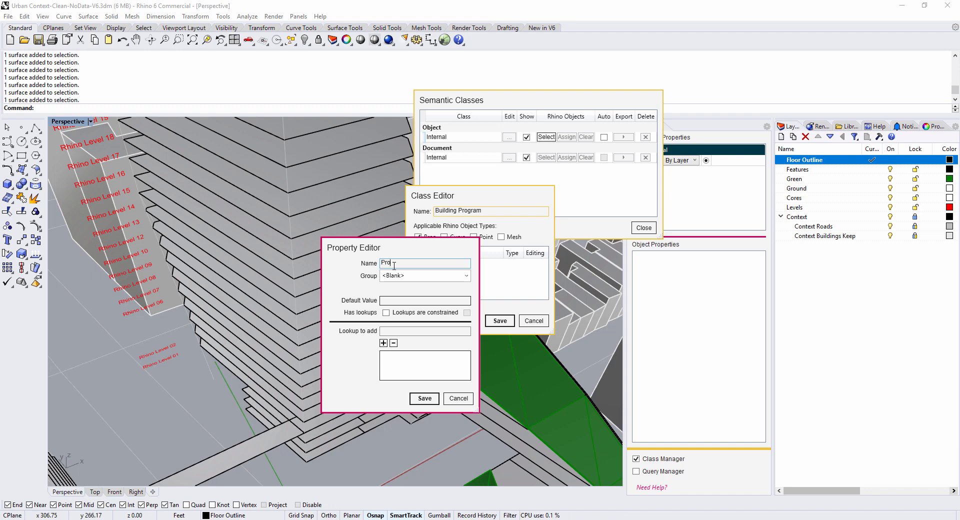
type("gram Name")
Set the Program Name default value to Complex 1, enable lookups without constraining them, and save the property.
left_click(397, 301)
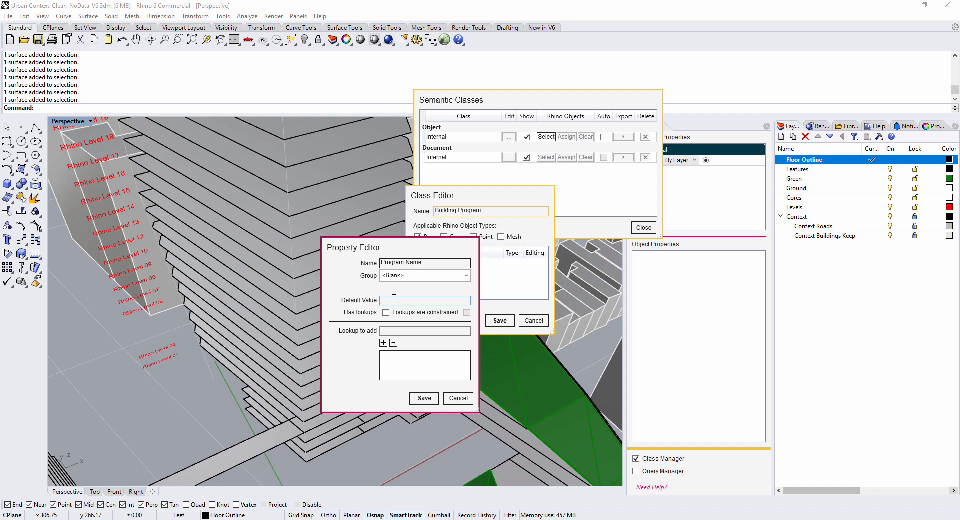
type("COmplex 1")
left_click(386, 313)
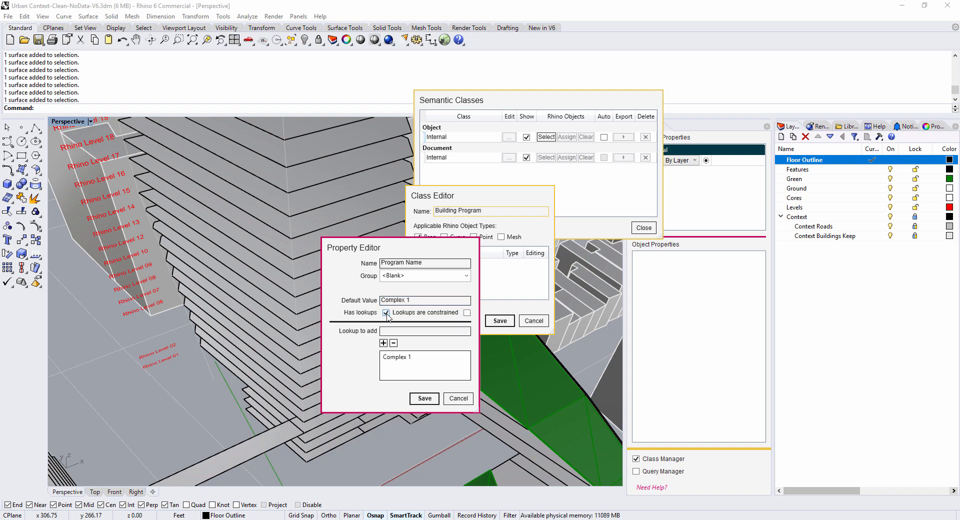
left_click(392, 356)
left_click(399, 370)
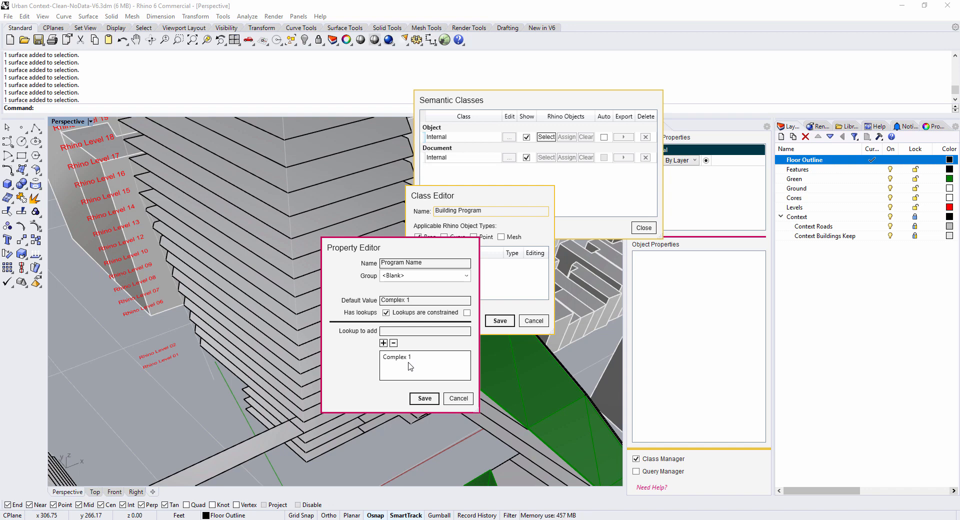
left_click(425, 398)
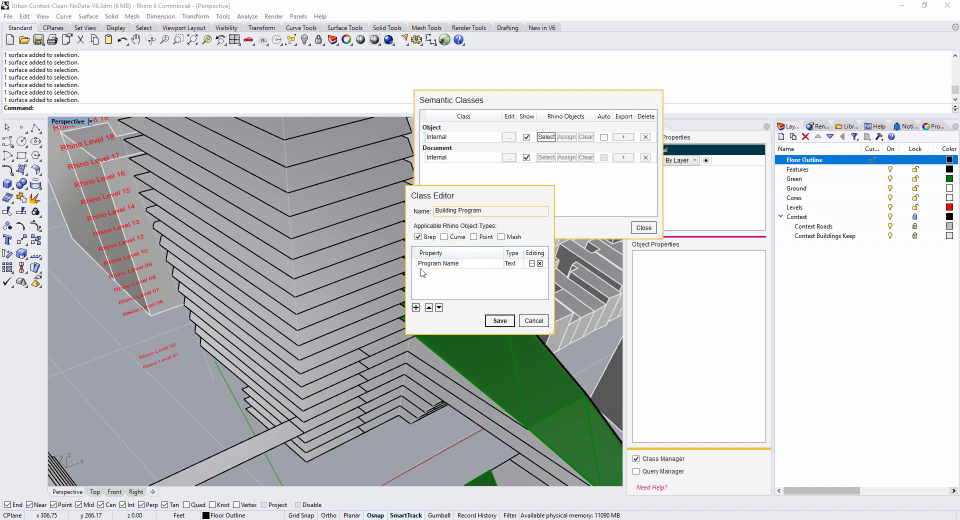
Add a number property named Cost SF to the Building Program class with default value 200 and number format $0.00.
left_click(415, 307)
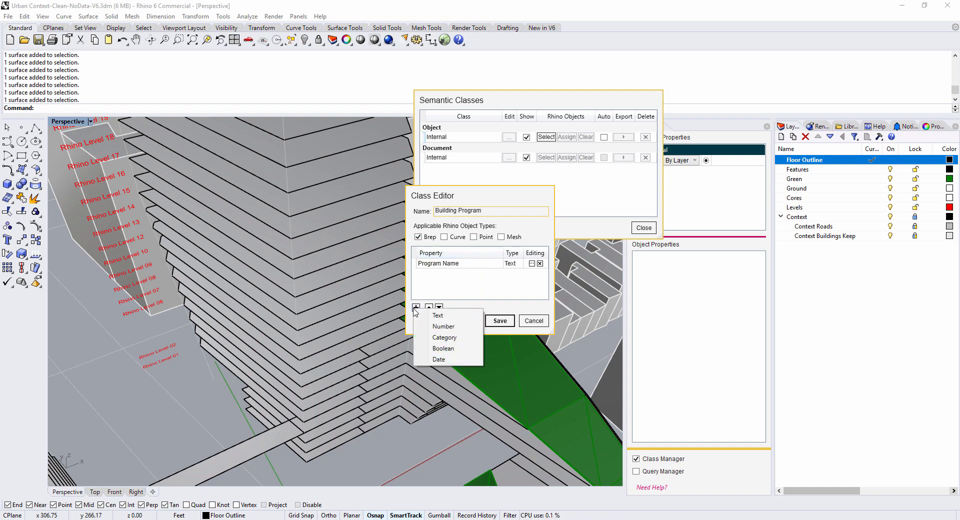
left_click(445, 326)
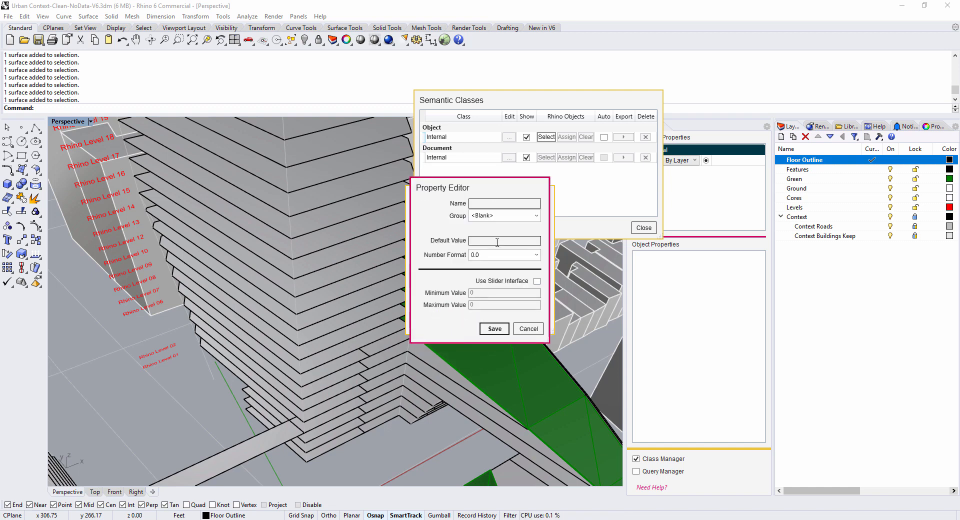
left_click_drag(492, 191, 376, 286)
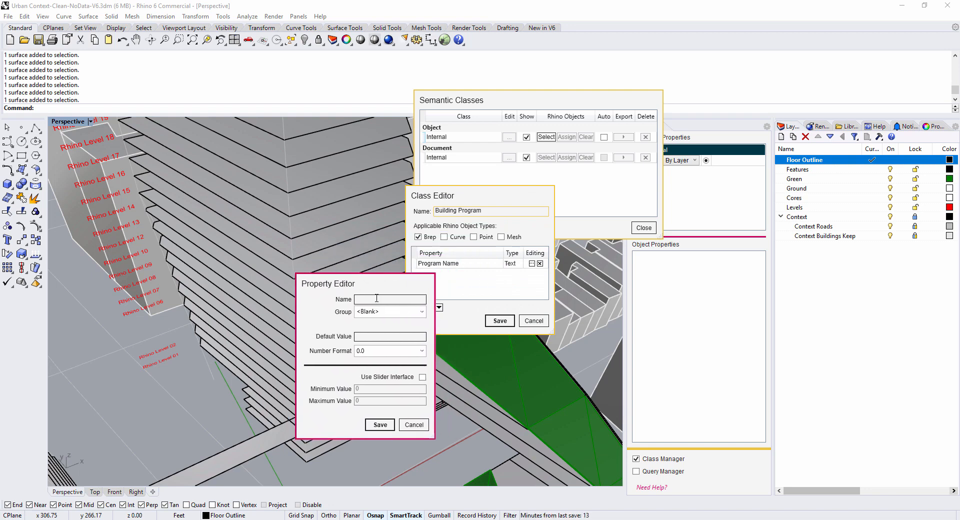
left_click(375, 300)
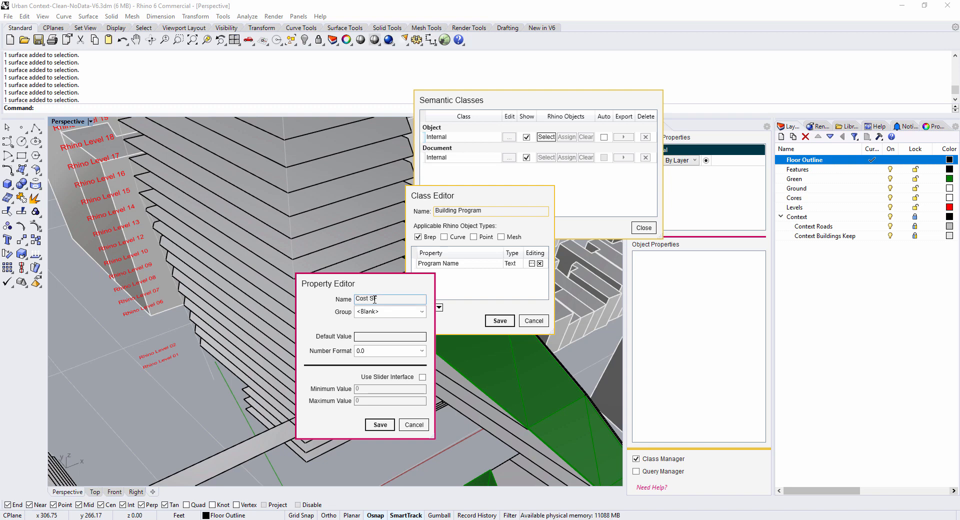
left_click(373, 335)
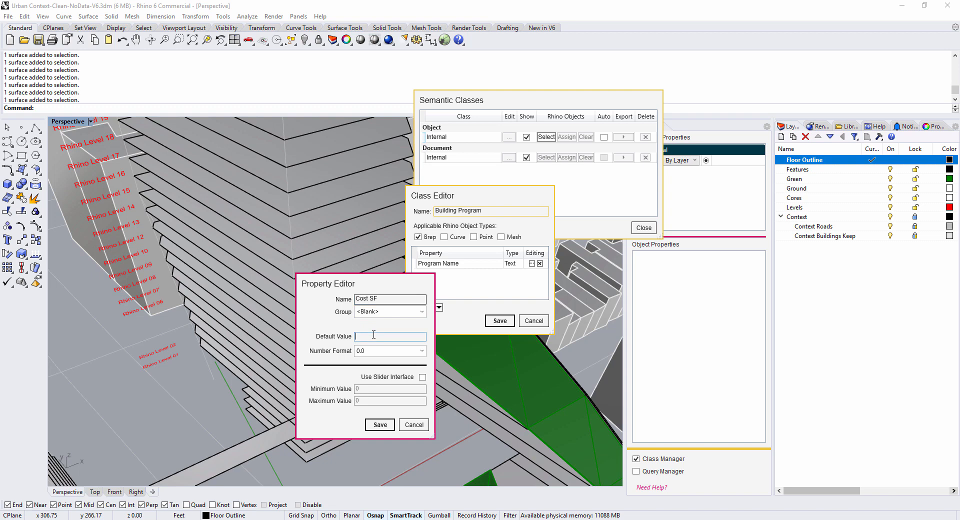
type("200")
left_click(422, 350)
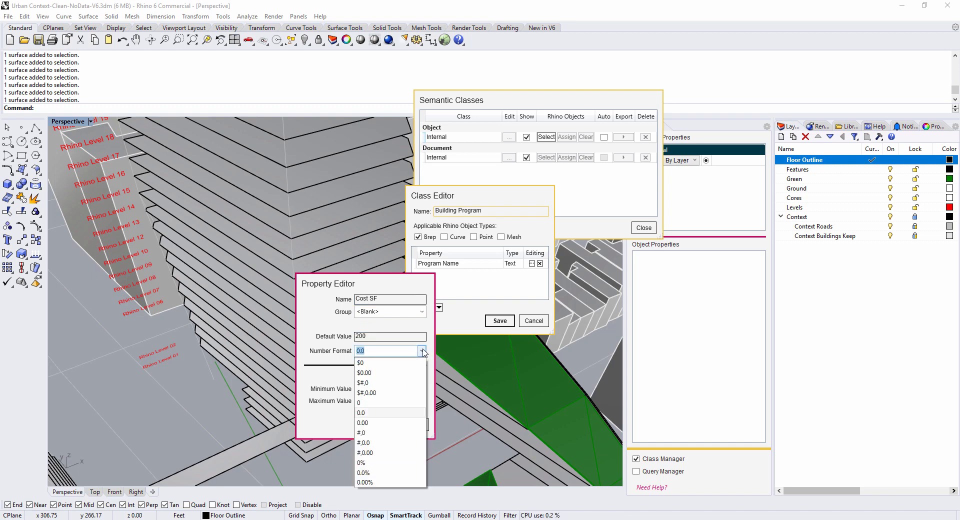
left_click(407, 375)
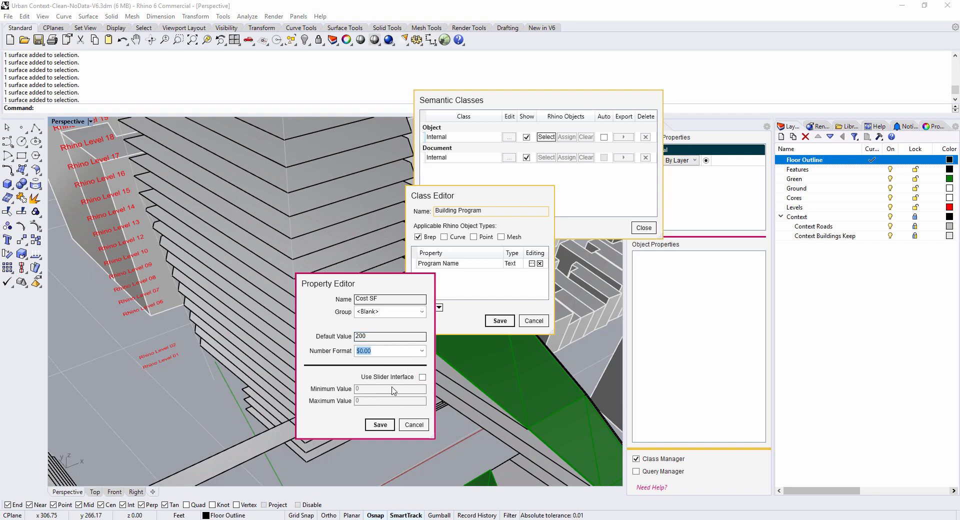
left_click(381, 425)
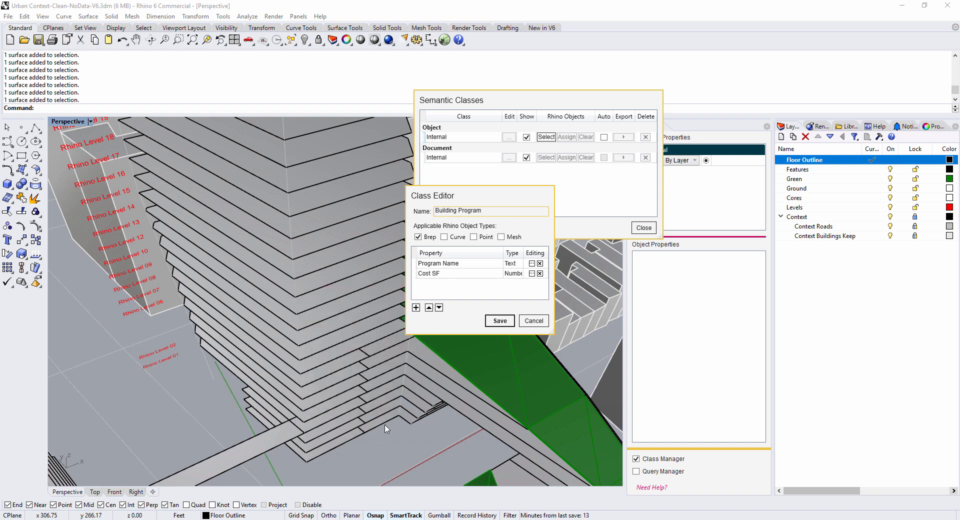
Start a category property named Department in the Building Program class and move its editor clear of the class settings.
left_click(417, 308)
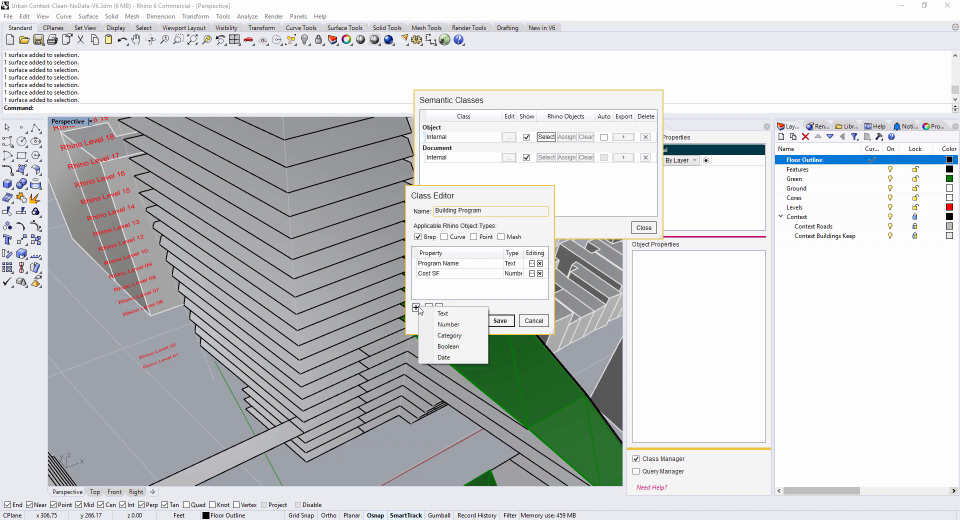
left_click(444, 336)
left_click_drag(484, 201, 379, 285)
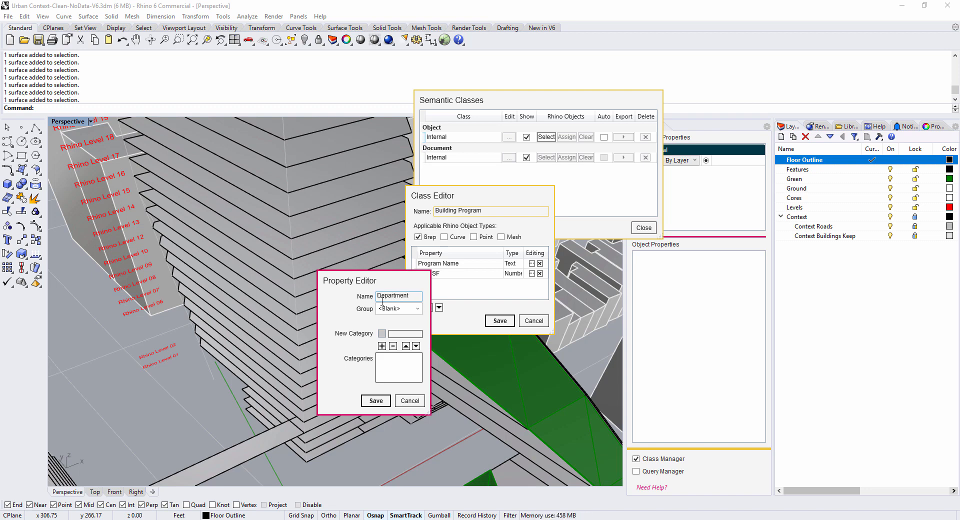
Add the categories Office, Residential, Hotel, Retail and Circulation to the Department property.
left_click(393, 334)
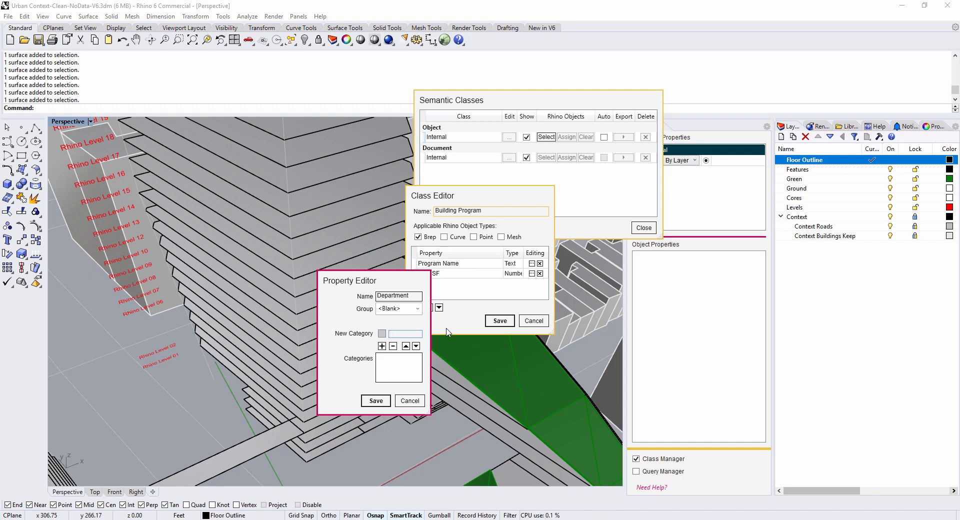
left_click(382, 346)
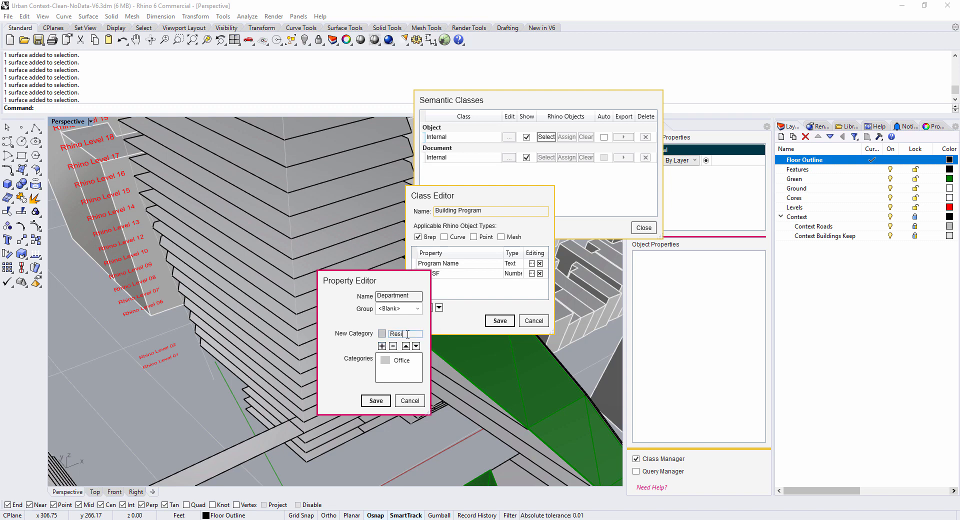
left_click(382, 346)
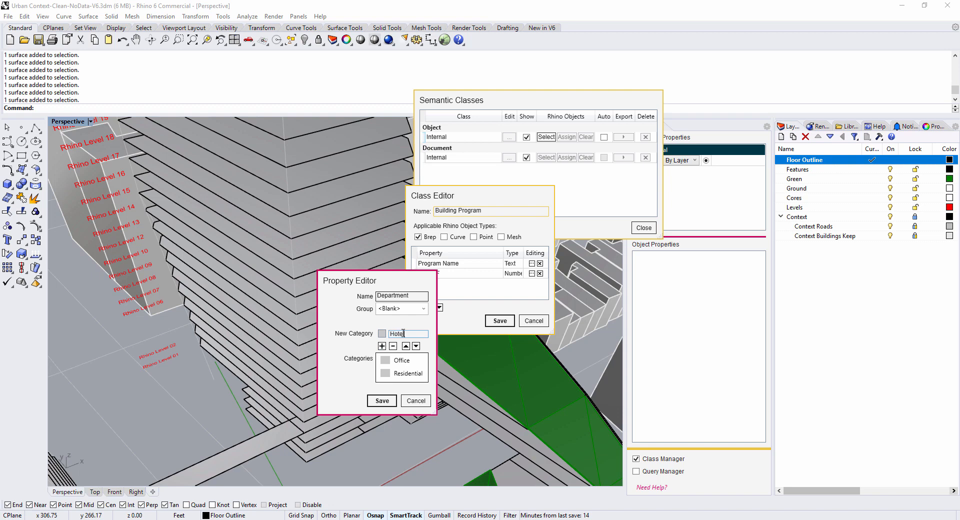
type("Hotel")
left_click(382, 346)
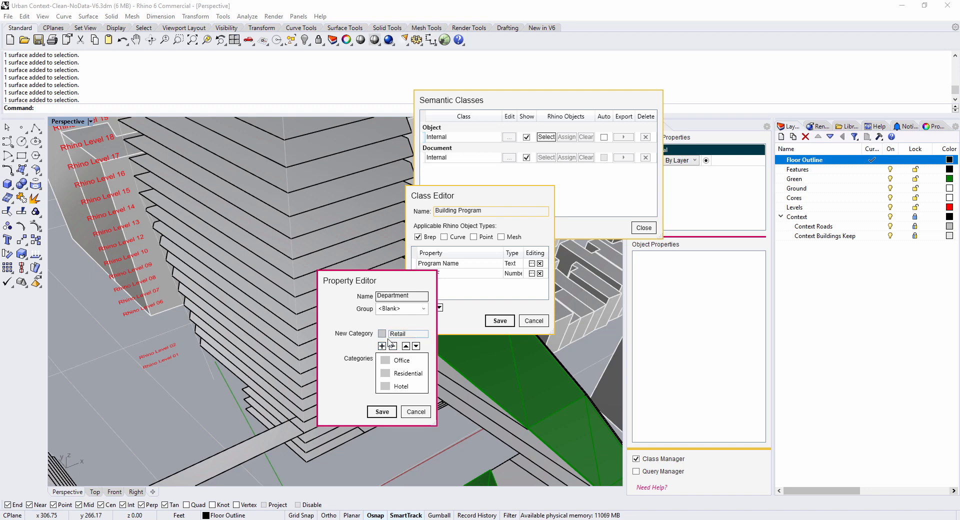
left_click(382, 346)
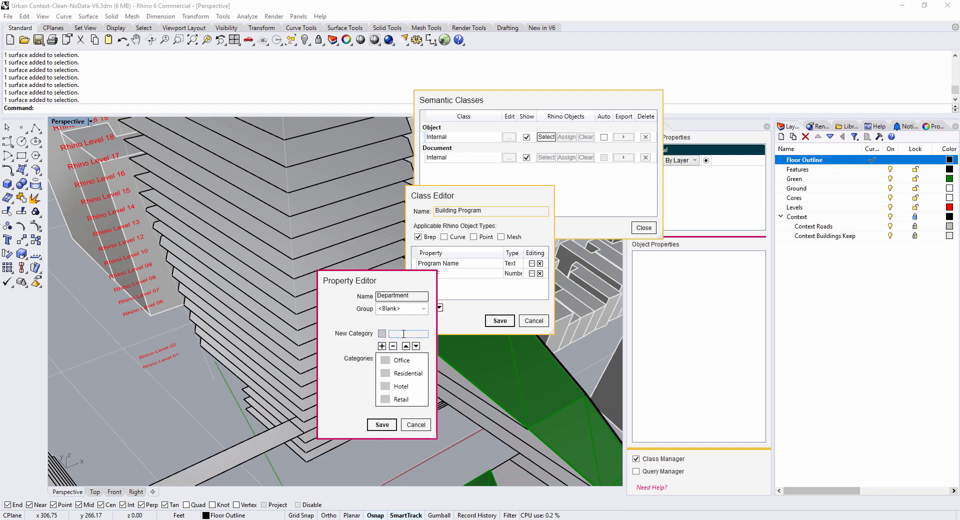
left_click(404, 334)
type("Circulation")
left_click(383, 346)
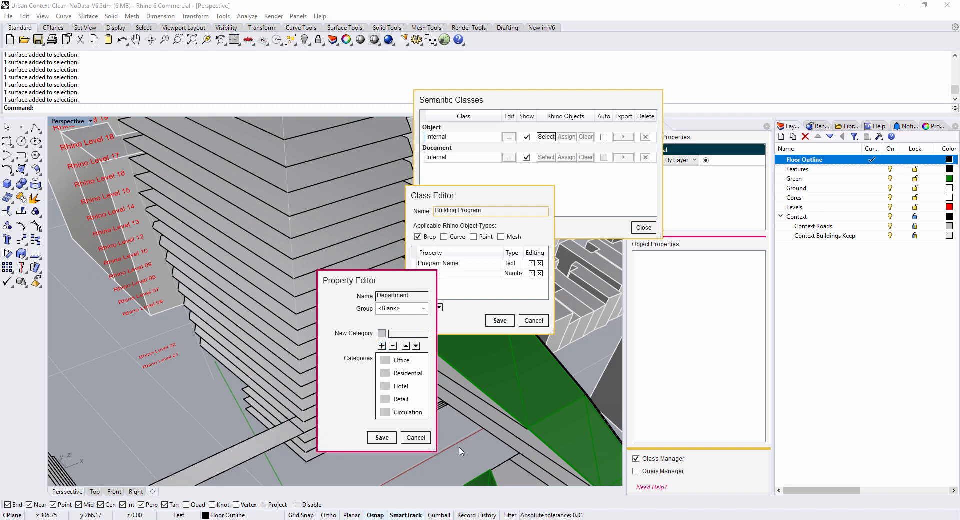
Set the Office category's color to light red (RGB 255, 109, 109).
left_click(388, 363)
left_click(525, 204)
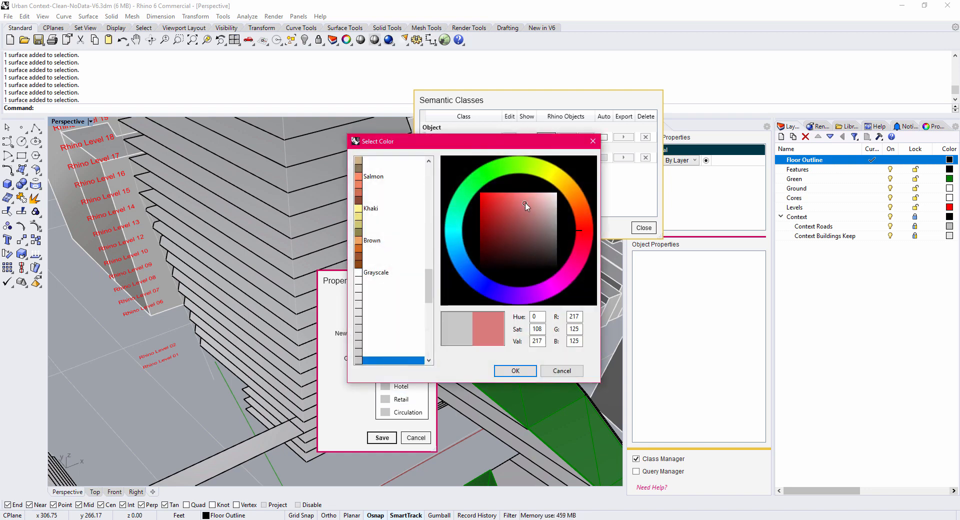
mouse_move(525, 204)
left_mouse_down()
mouse_move(504, 190)
mouse_move(514, 190)
left_mouse_up()
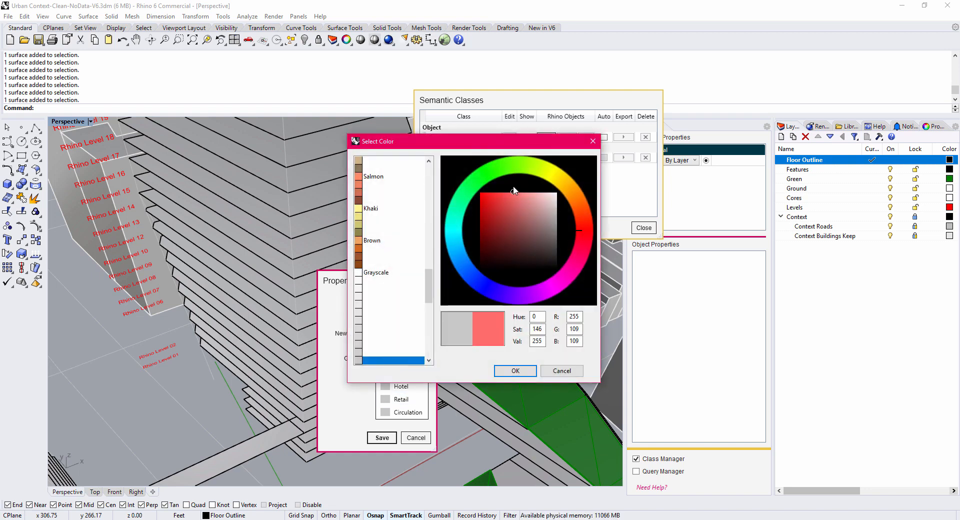
left_click(514, 371)
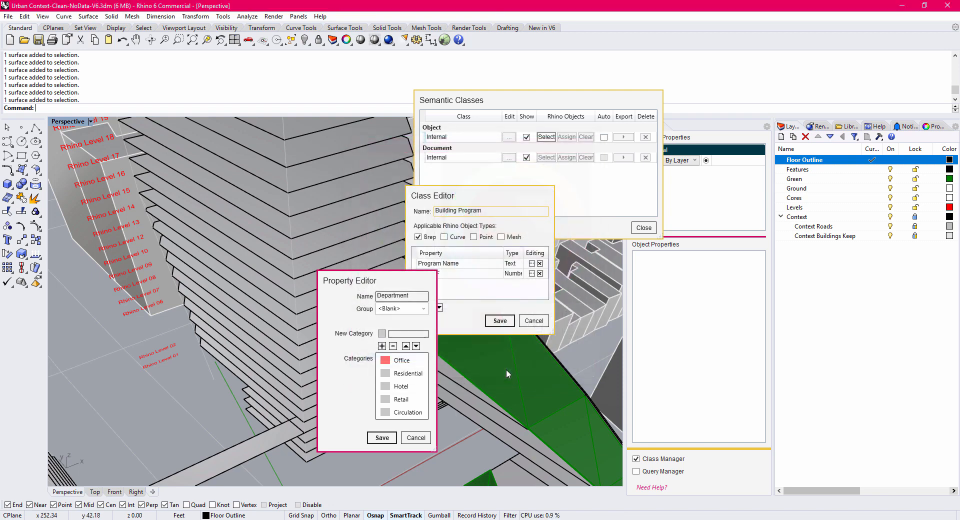
Set the Residential category's color to lime green (RGB 192, 255, 89).
left_click(385, 374)
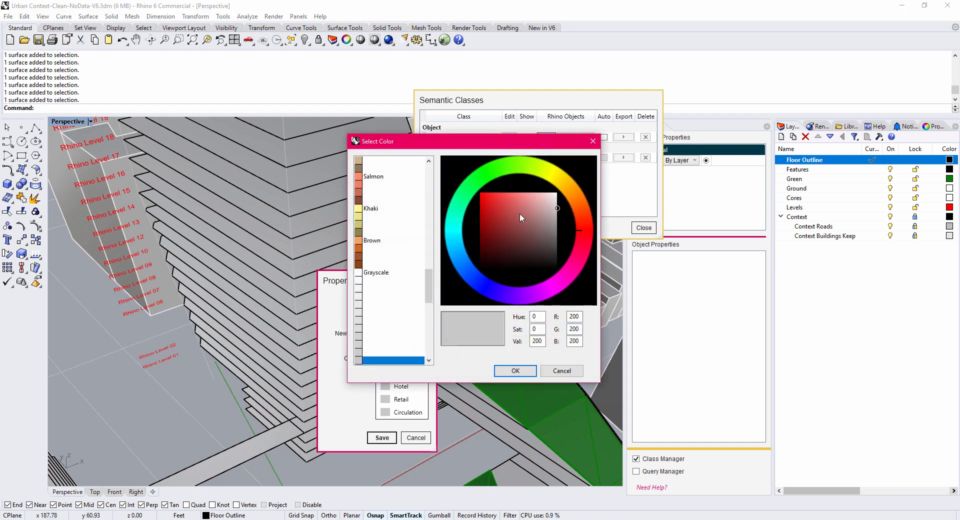
mouse_move(520, 218)
left_mouse_down()
mouse_move(516, 195)
mouse_move(516, 217)
left_mouse_up()
left_click_drag(556, 182, 528, 163)
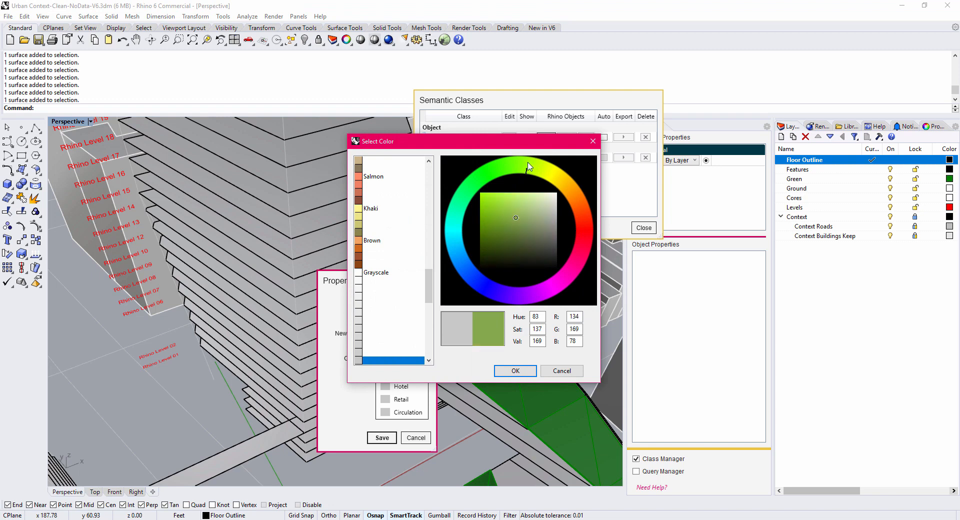
left_click_drag(521, 197, 507, 180)
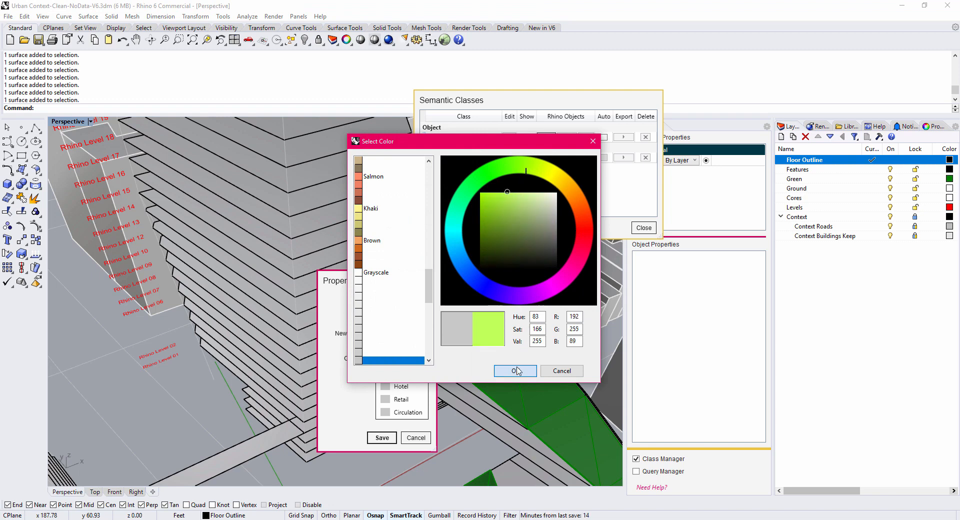
left_click(516, 370)
Set the Hotel category's color to light cyan (RGB 93, 230, 250).
left_click(385, 387)
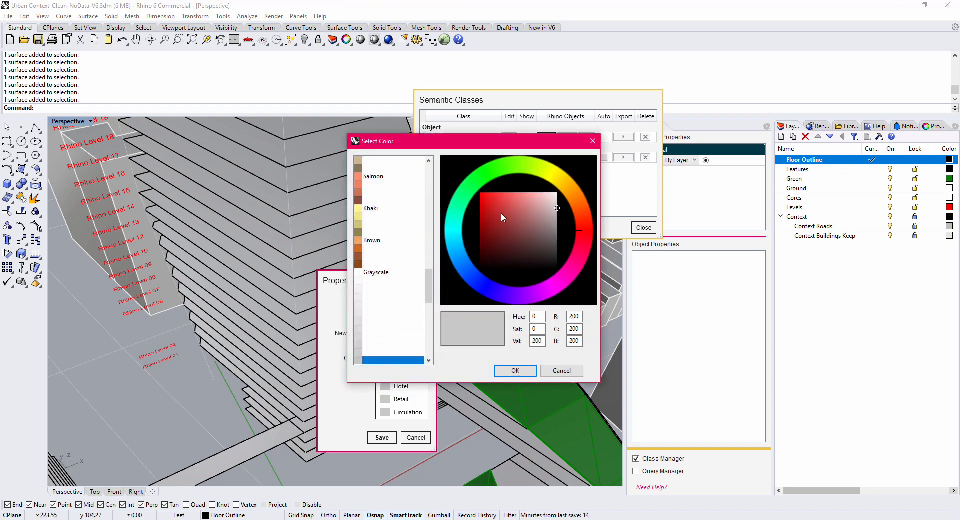
left_click(459, 238)
left_click(507, 194)
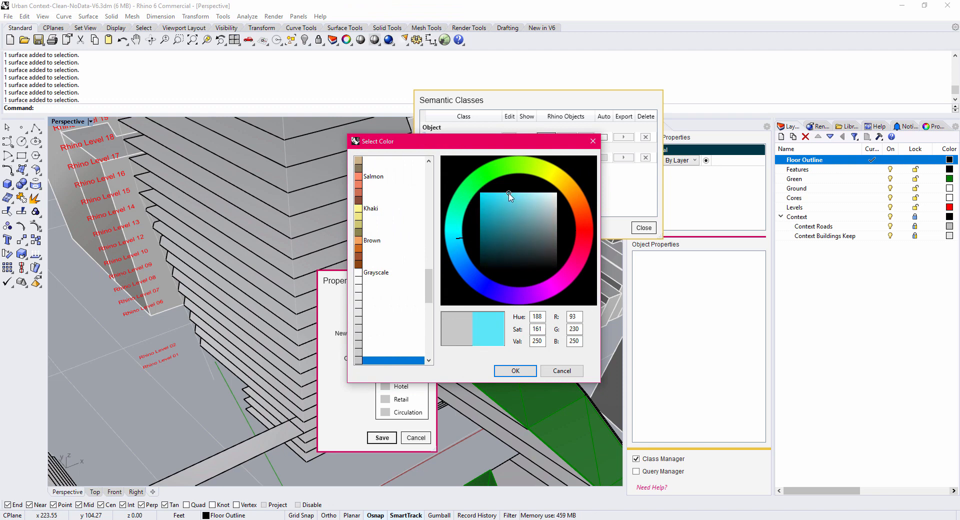
left_click(516, 370)
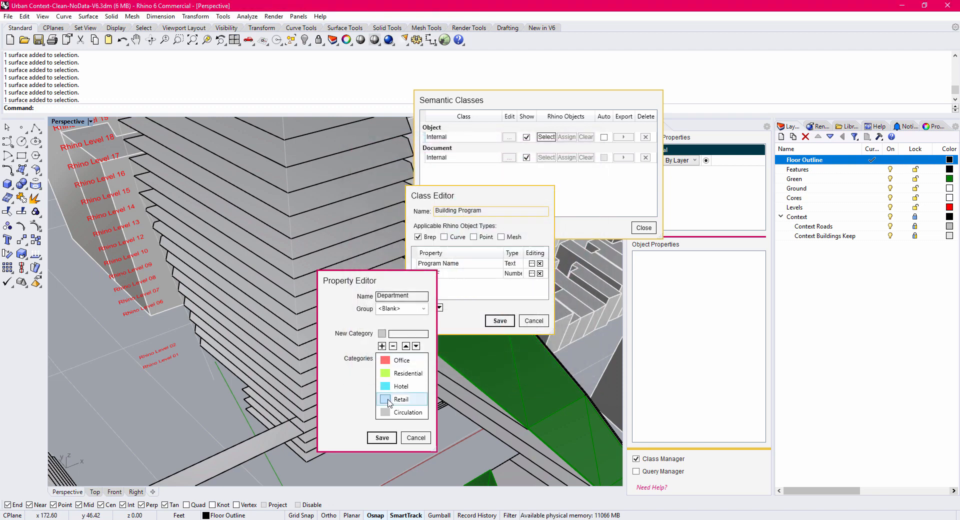
Set the Retail category's color to violet (RGB 127, 108, 255).
left_click(385, 399)
left_click(495, 287)
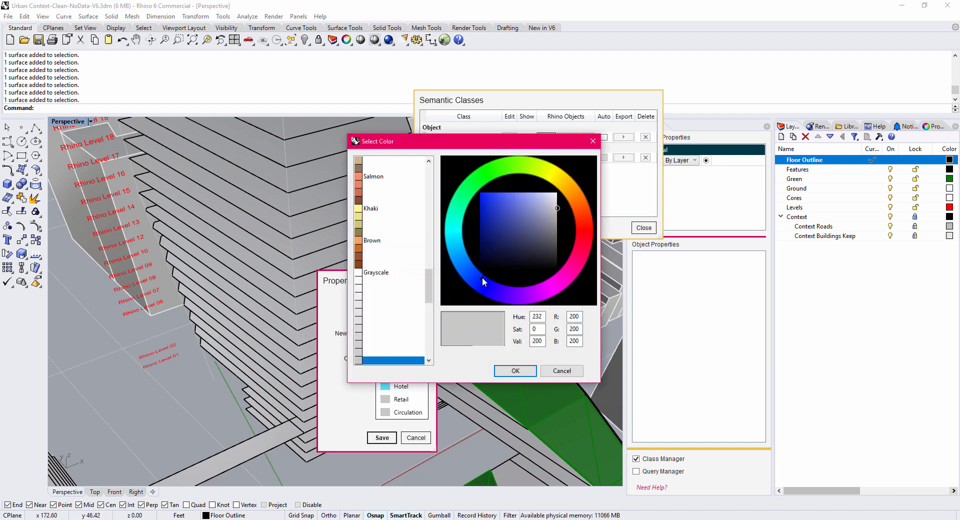
left_click(523, 206)
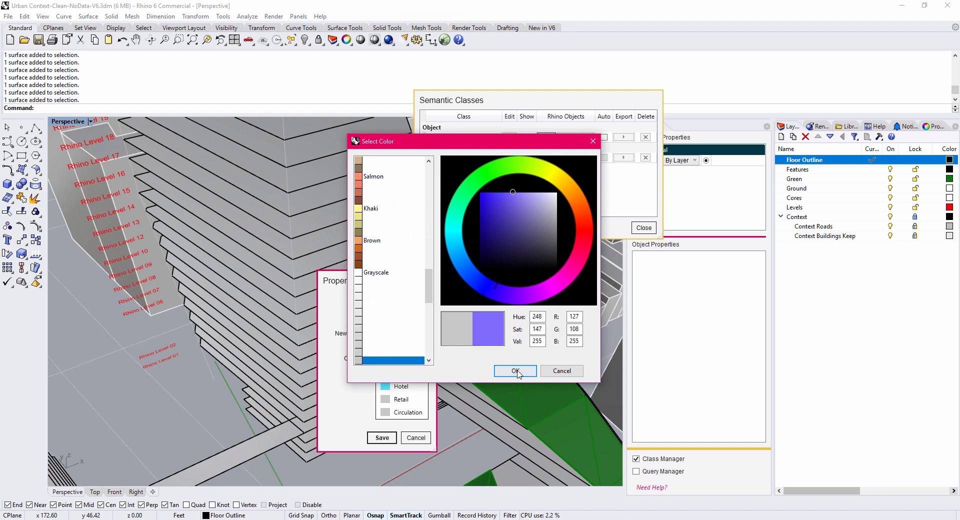
left_click(516, 370)
Set the Circulation category's color to pink (RGB 255, 93, 233) and save the Department property.
left_click(385, 412)
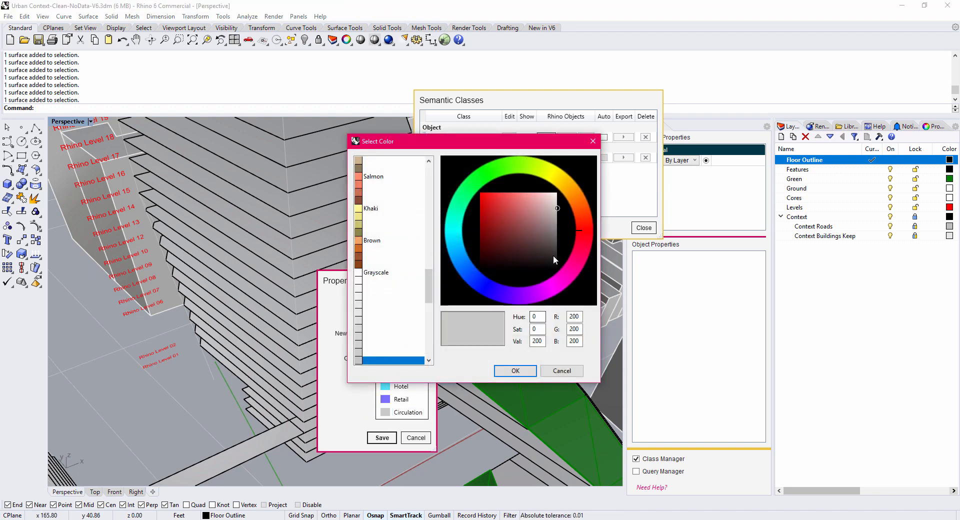
left_click(556, 276)
left_click(509, 191)
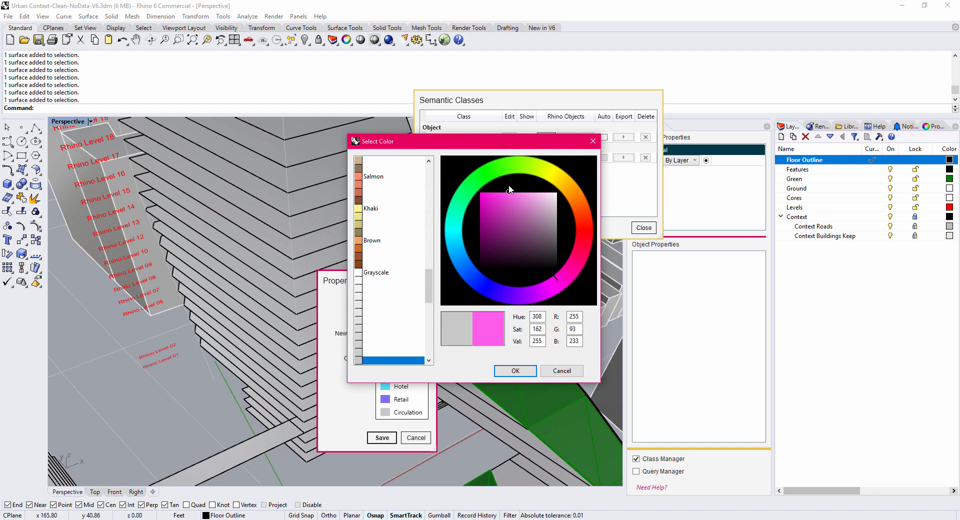
left_click(515, 371)
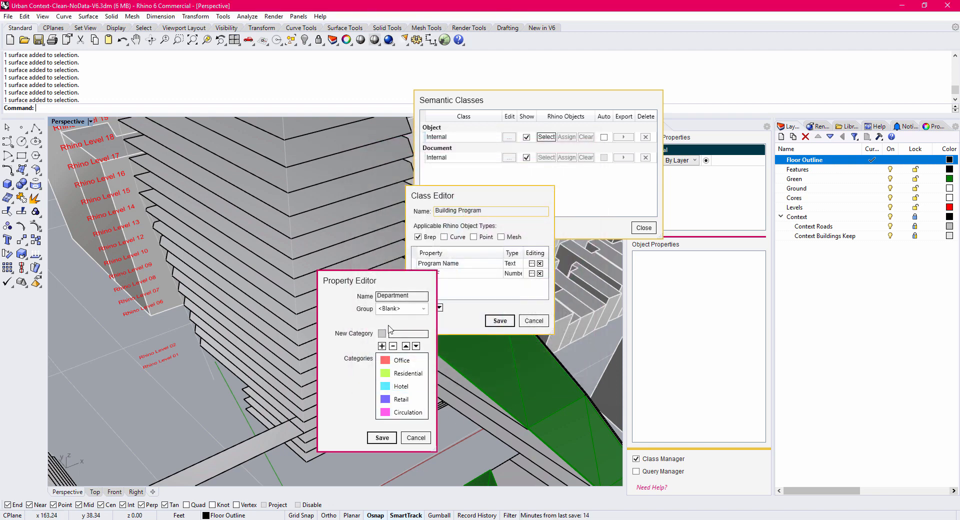
left_click(382, 437)
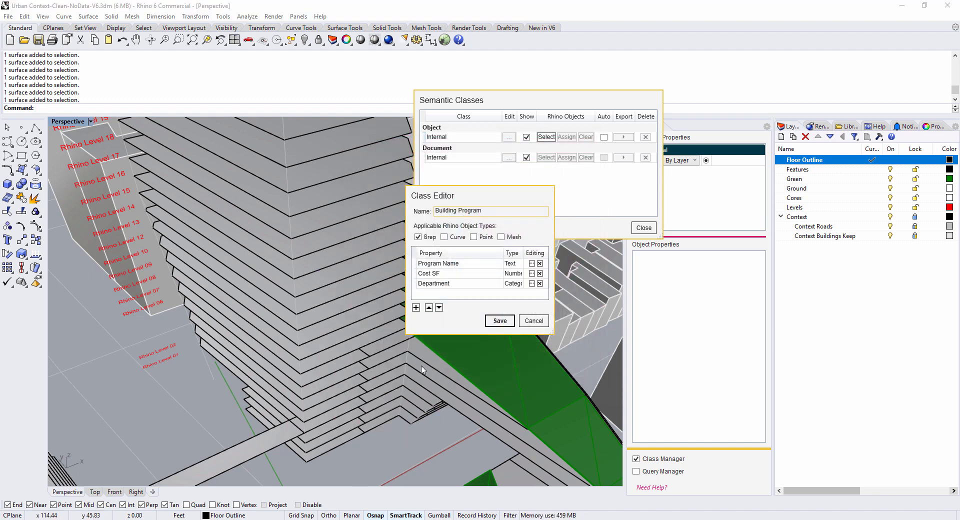
Start a category property named Building in the Building Program class with the categories Building A, Building B and Building C.
left_click(415, 307)
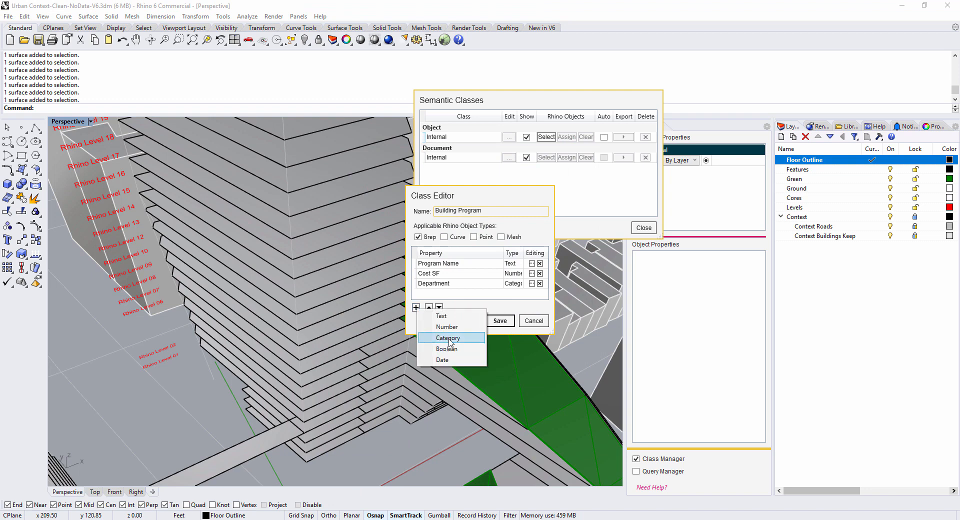
left_click(467, 340)
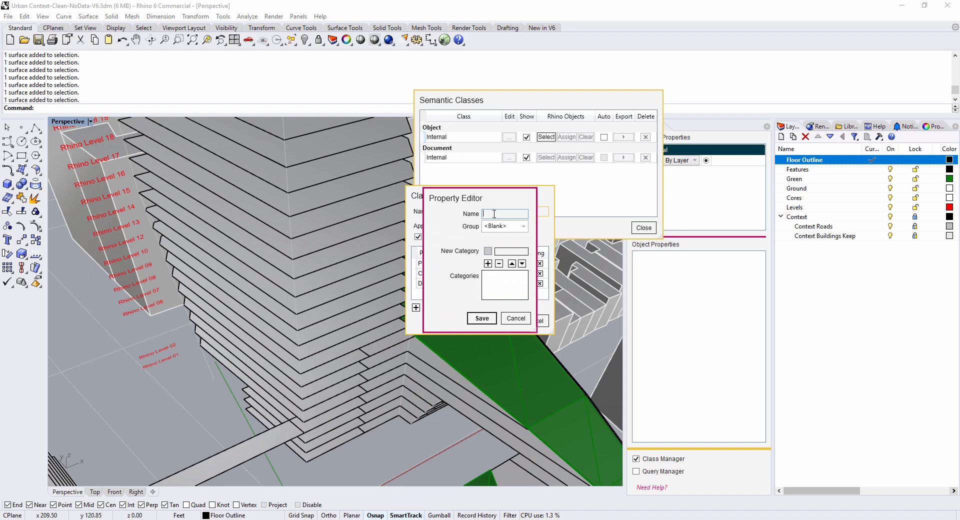
type("Building")
left_click(505, 250)
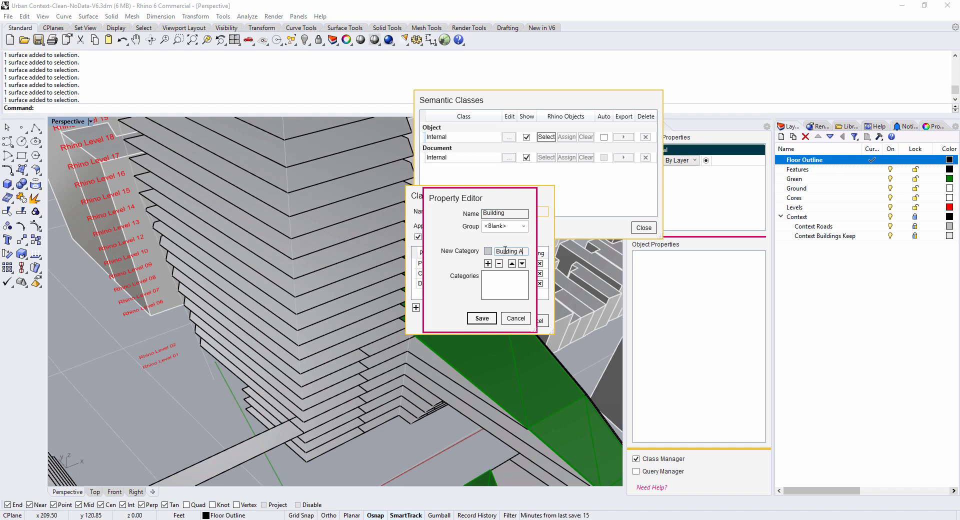
left_click(488, 263)
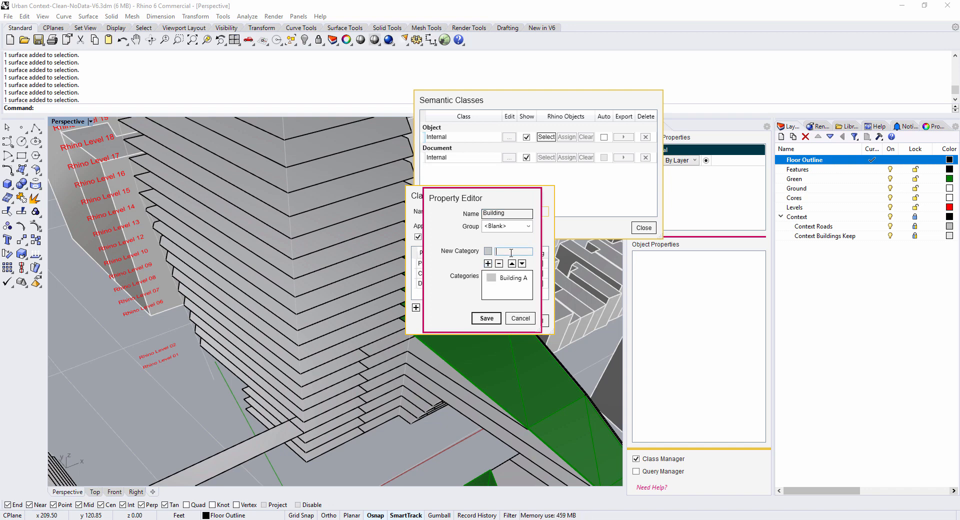
type("Building B")
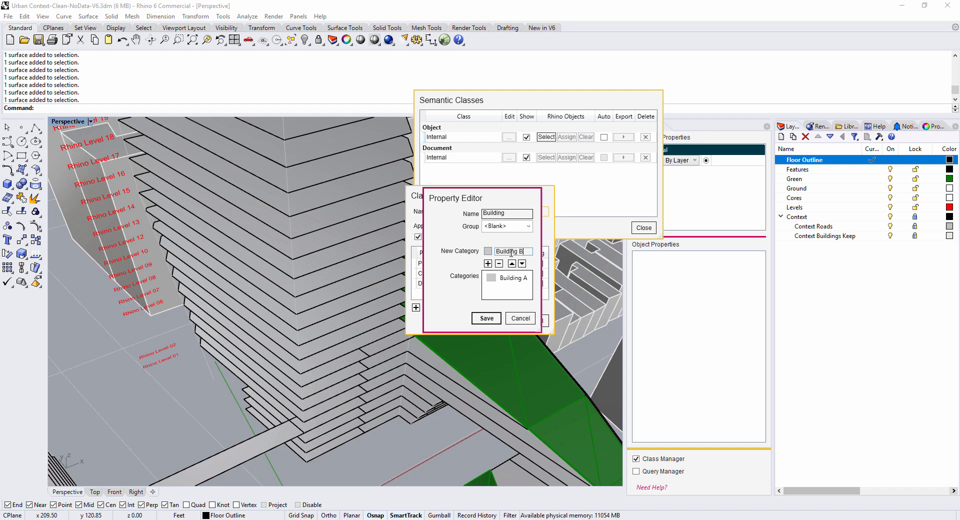
left_click(488, 263)
type("Build")
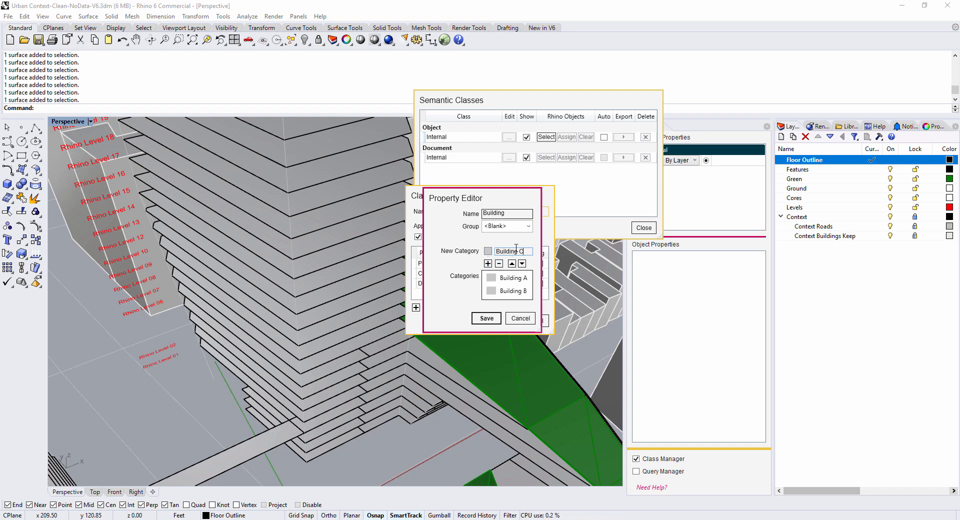
left_click(488, 264)
Set the Building A category's color to light red (RGB 255, 132, 132).
left_click(492, 279)
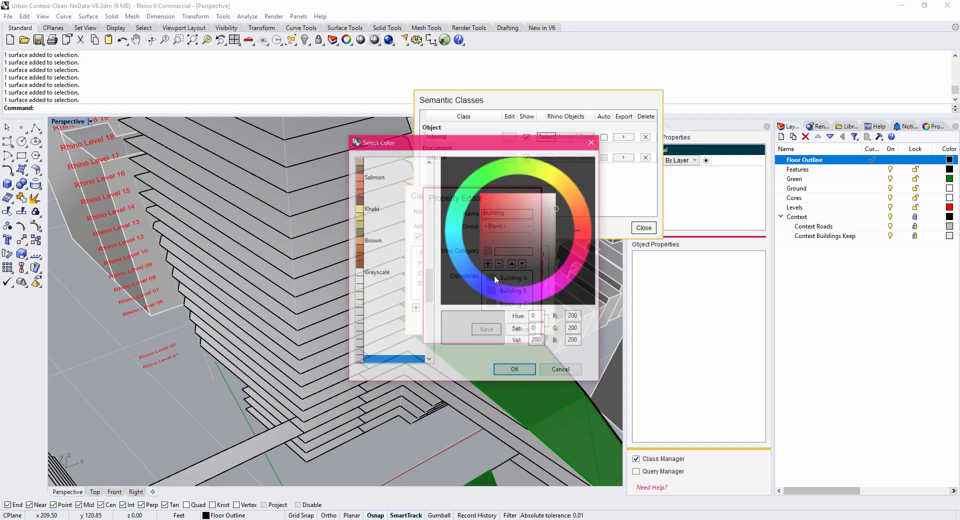
left_click_drag(530, 200, 519, 194)
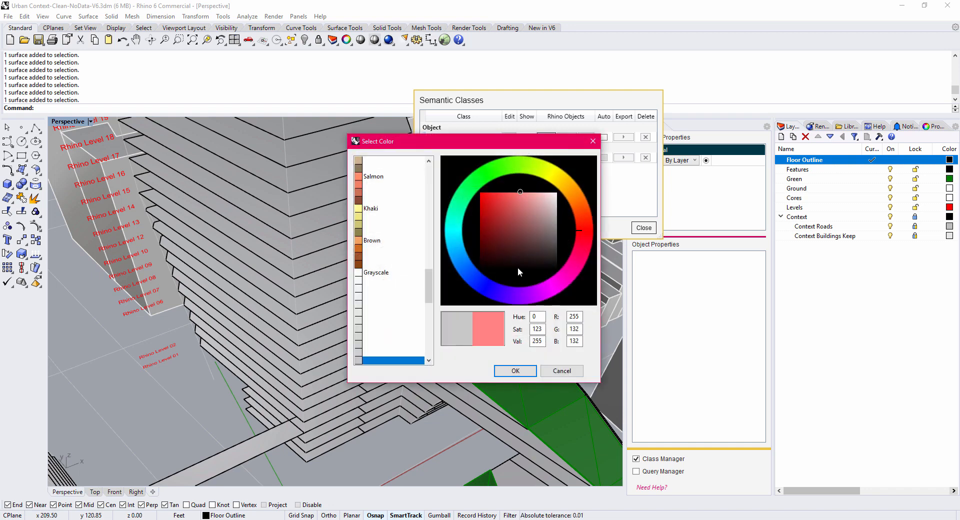
left_click(515, 370)
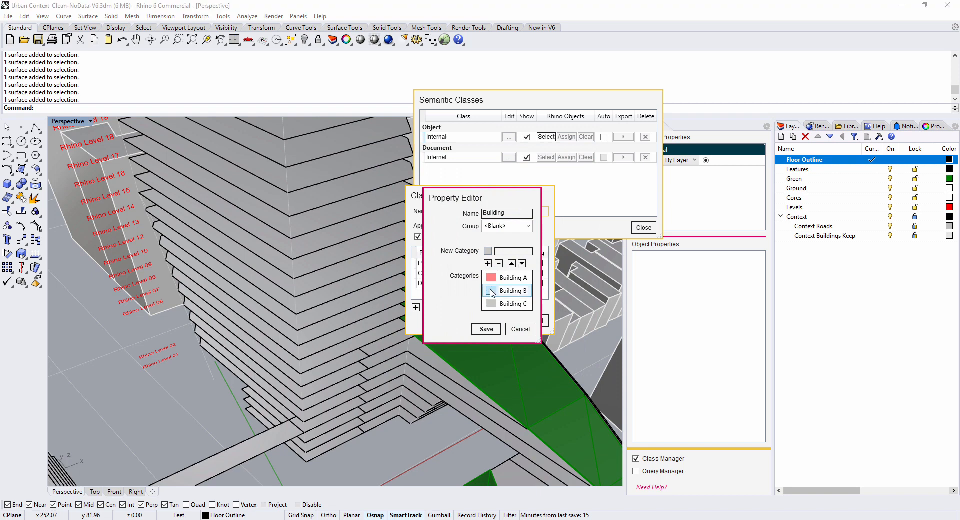
Set the Building B category's color to light green (RGB 142, 255, 114).
left_click(491, 290)
left_click_drag(500, 212, 515, 190)
left_click(500, 172)
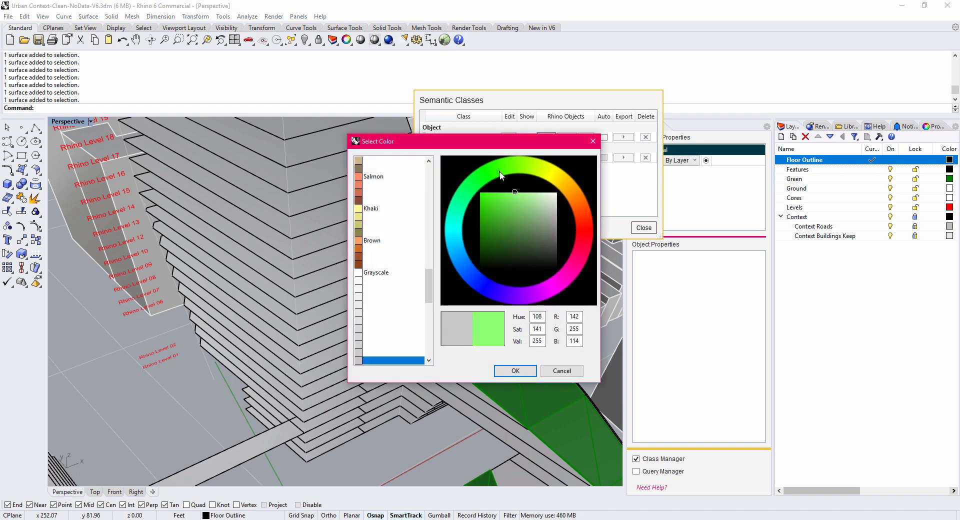
left_click(515, 371)
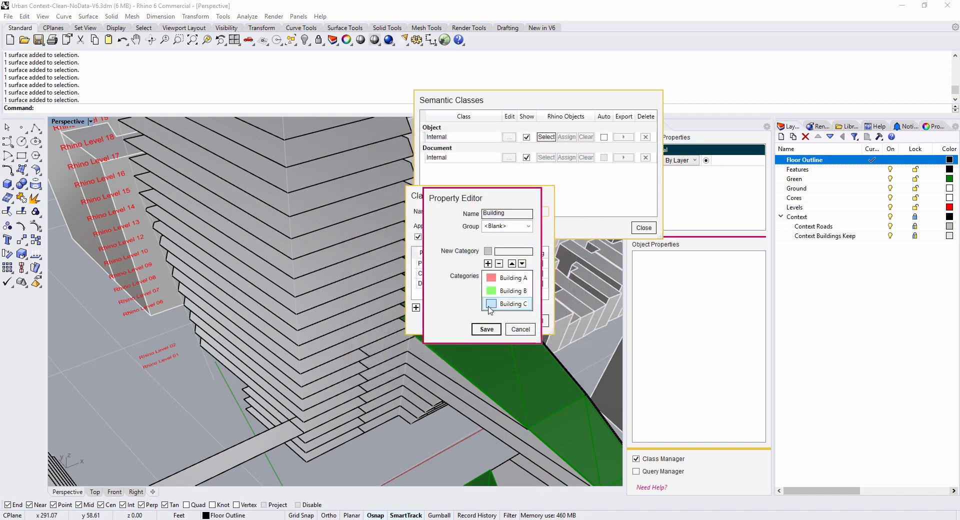
Set the Building C category's color to blue (RGB 76, 172, 255) and save the Building property and the Building Program class.
left_click(490, 304)
left_click(469, 260)
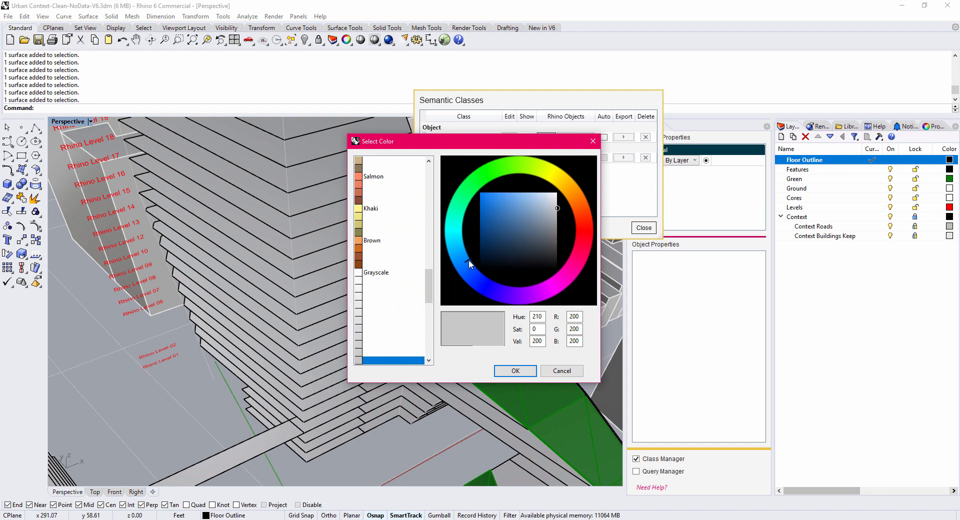
left_click_drag(471, 262, 466, 258)
left_click_drag(515, 206, 504, 177)
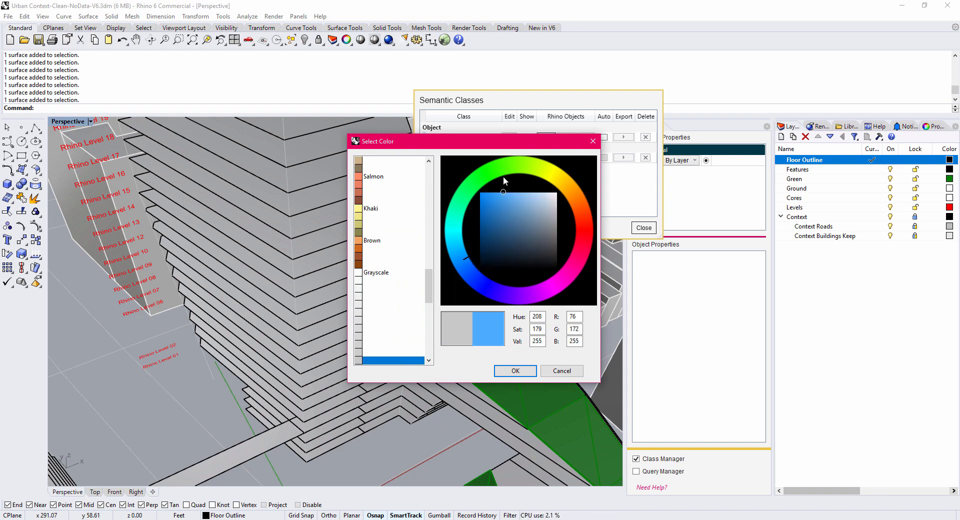
left_click(515, 371)
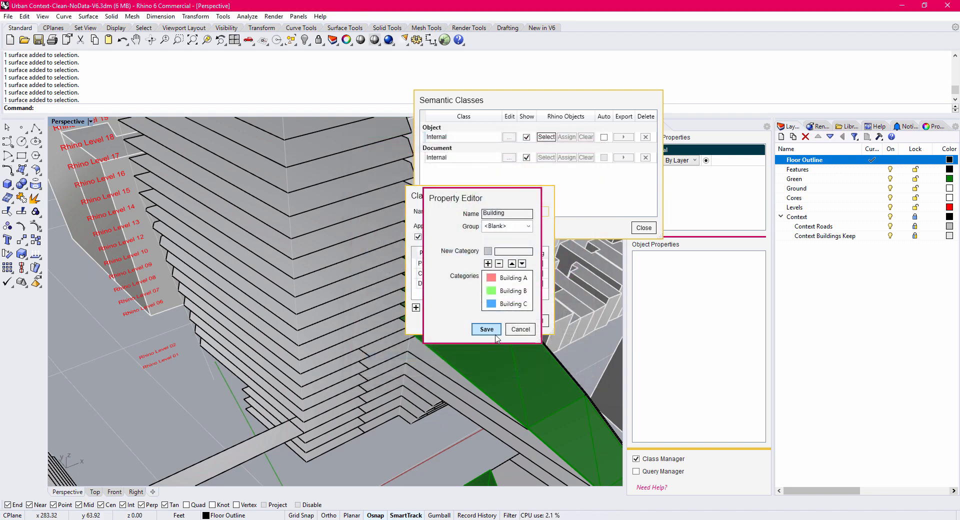
left_click(495, 333)
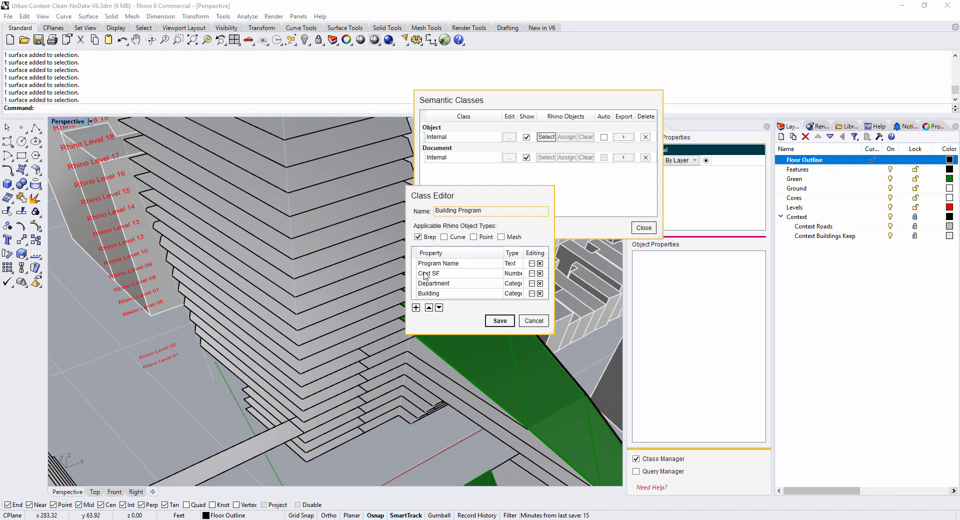
left_click(500, 321)
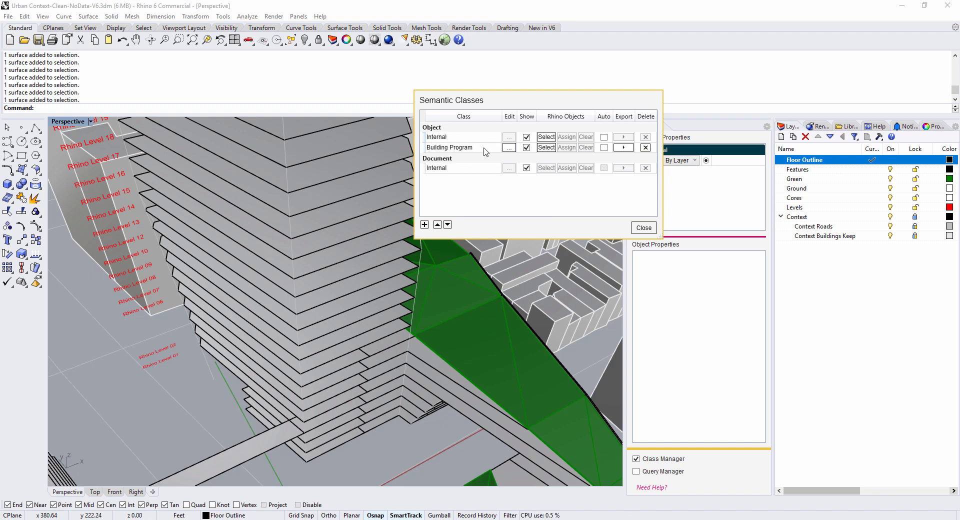
Select single floor plates of the tower one after another to check their object properties.
left_click(370, 349)
left_click(347, 326)
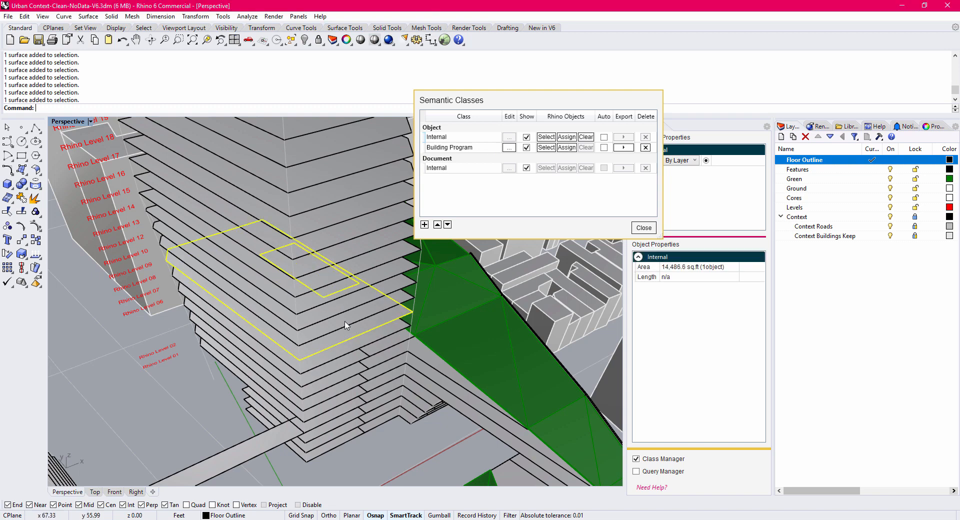
left_click(344, 322)
left_click(335, 293)
left_click(337, 306)
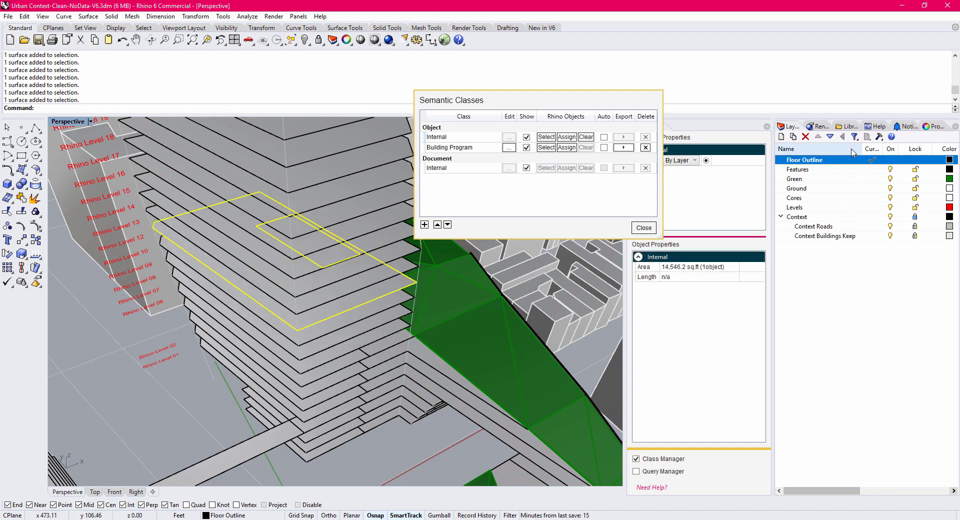
Select all objects on the Floor Outline layer and assign them to the Building Program class.
right_click(808, 162)
left_click(859, 316)
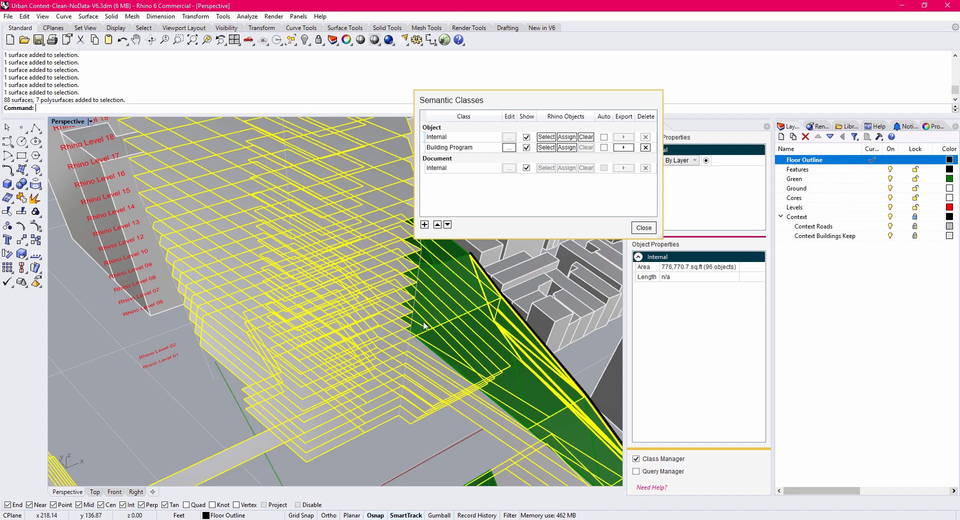
scroll(423, 321, "down", 6)
right_click_drag(414, 373, 368, 327, "shift")
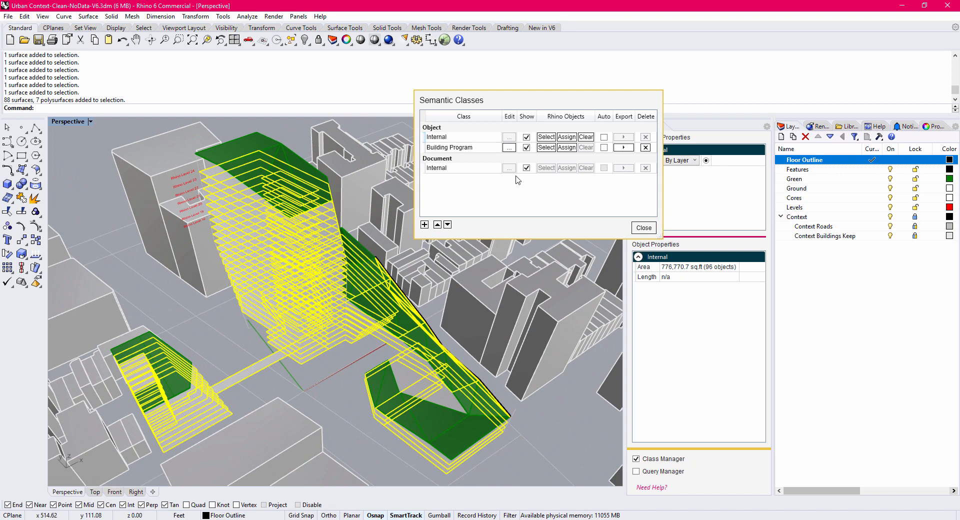
left_click(567, 150)
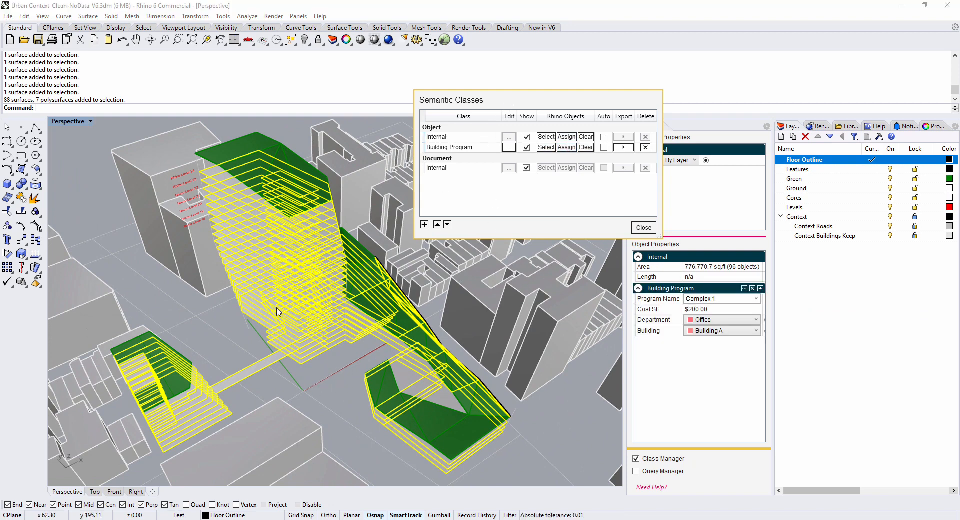
Clear the selection and select a single tower floor plate to examine its Building Program properties.
mouse_move(278, 311)
right_mouse_down()
mouse_move(310, 315)
mouse_move(270, 298)
mouse_move(273, 321)
right_mouse_up()
key("Escape")
scroll(309, 372, "up", 5)
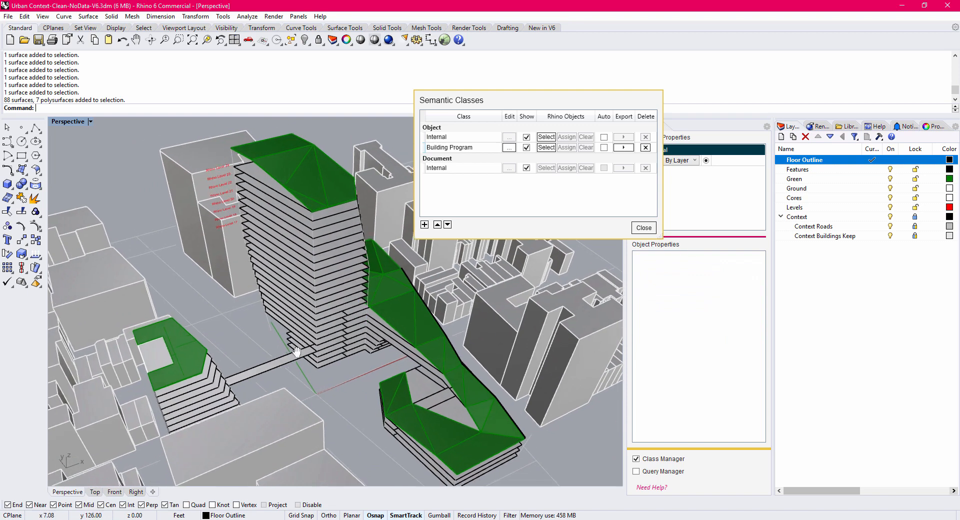
left_click(326, 296)
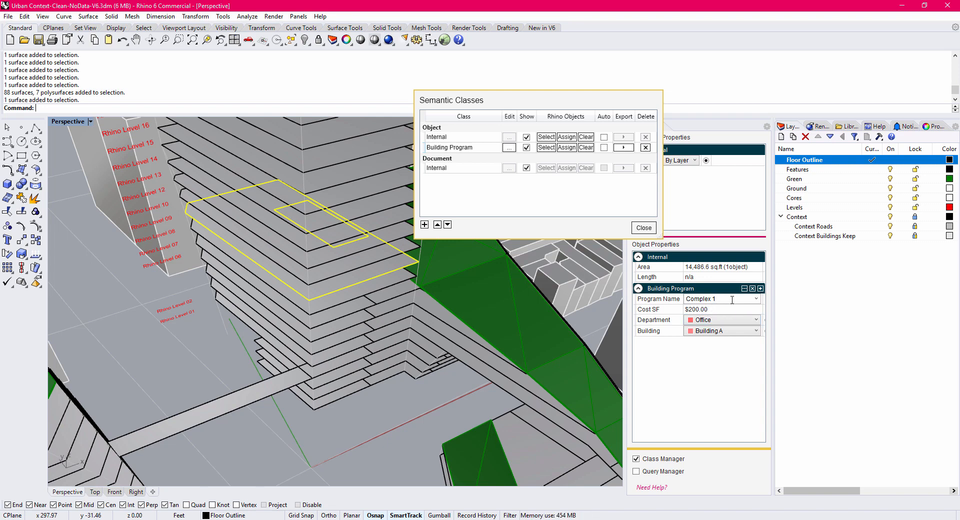
Review the Department and Building options of the selected floor plate, deselect it and close the Semantic Classes dialog.
left_click(710, 324)
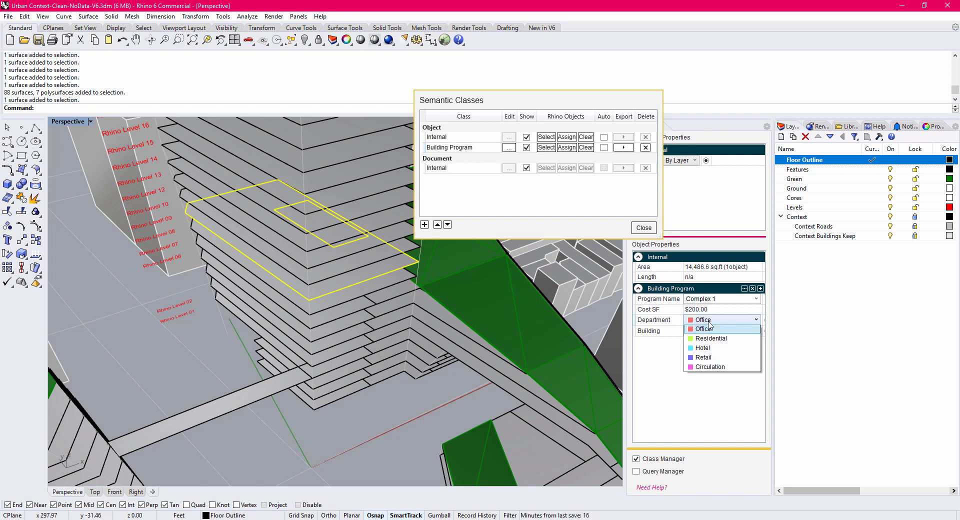
left_click(714, 329)
left_click(718, 331)
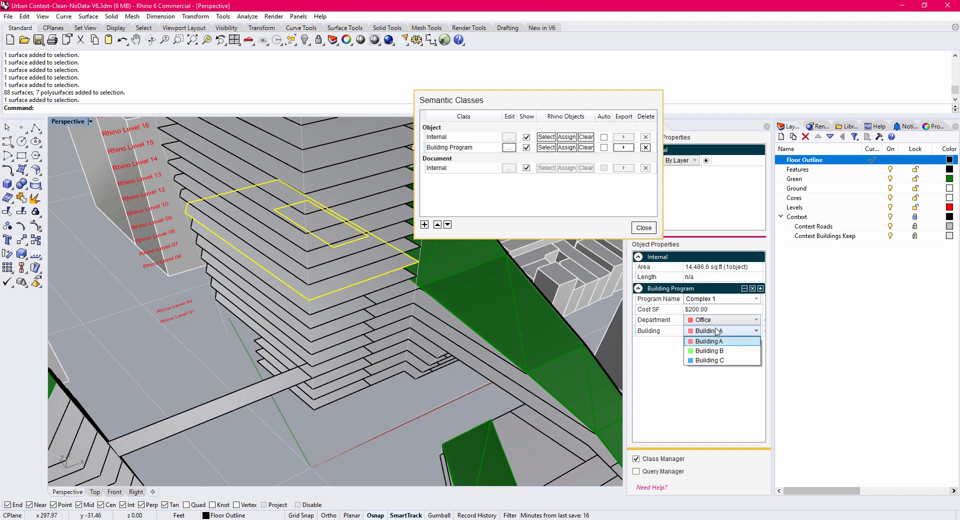
left_click(715, 341)
key("Escape")
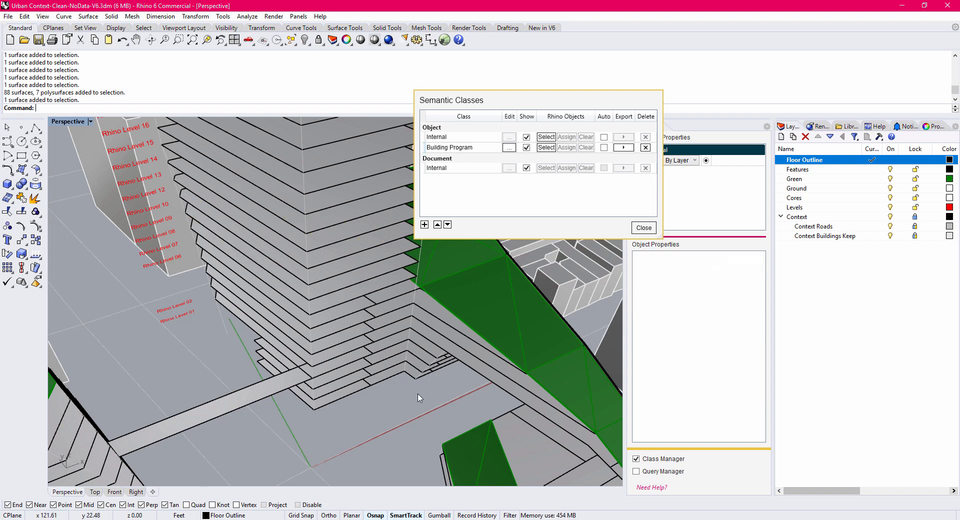
left_click(644, 229)
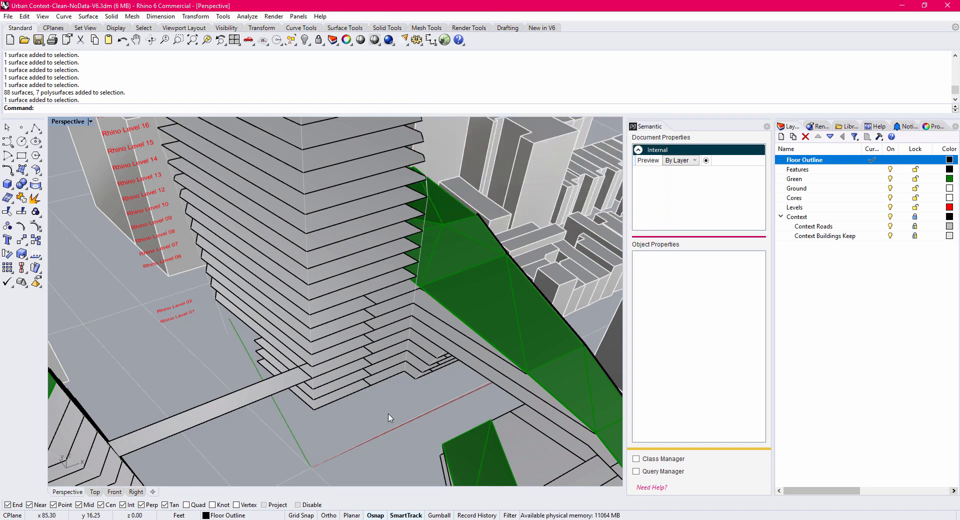
Isolate all objects on the Floor Outline layer and turn off the Context layer.
scroll(404, 401, "down", 10)
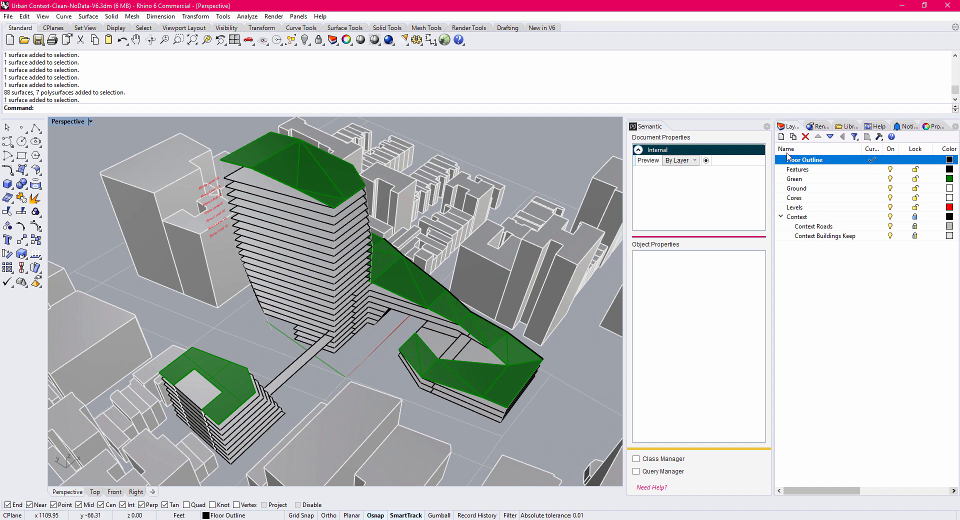
right_click(817, 163)
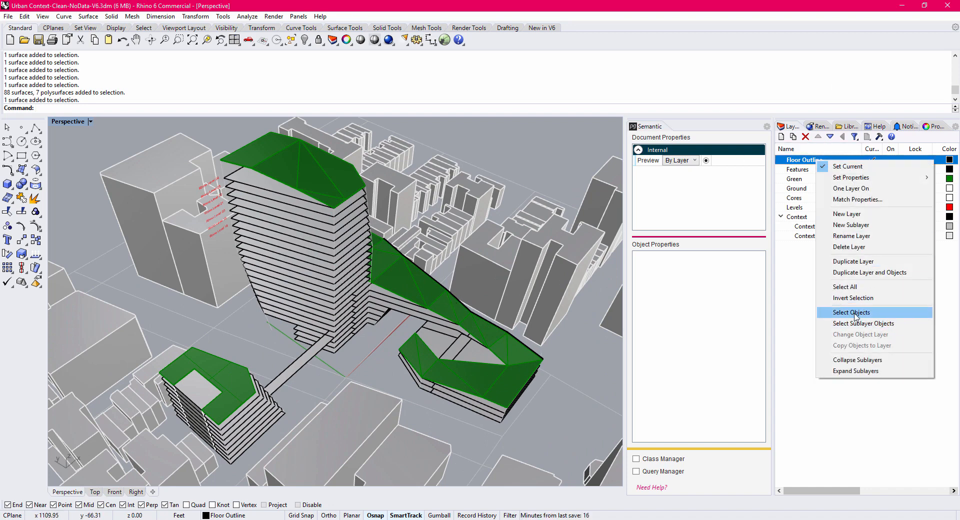
left_click(857, 313)
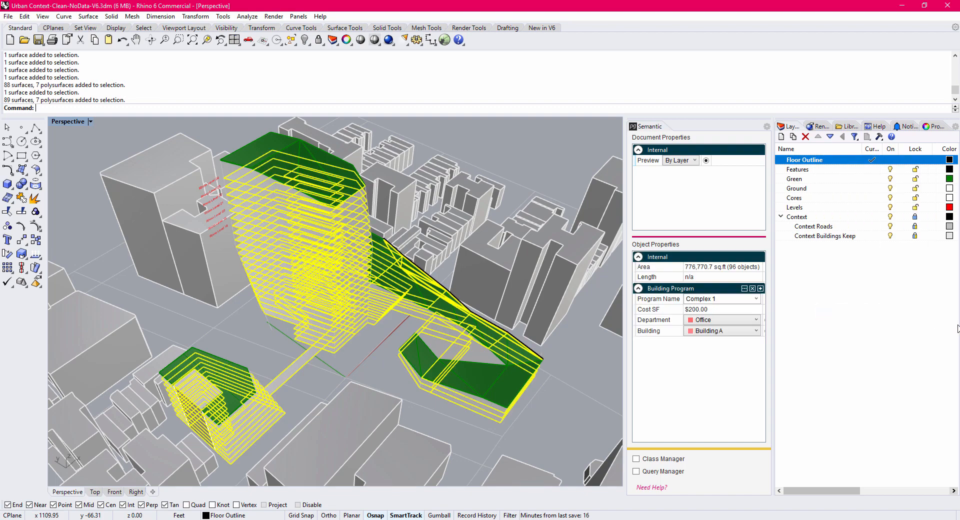
left_click(304, 40)
left_click(348, 61)
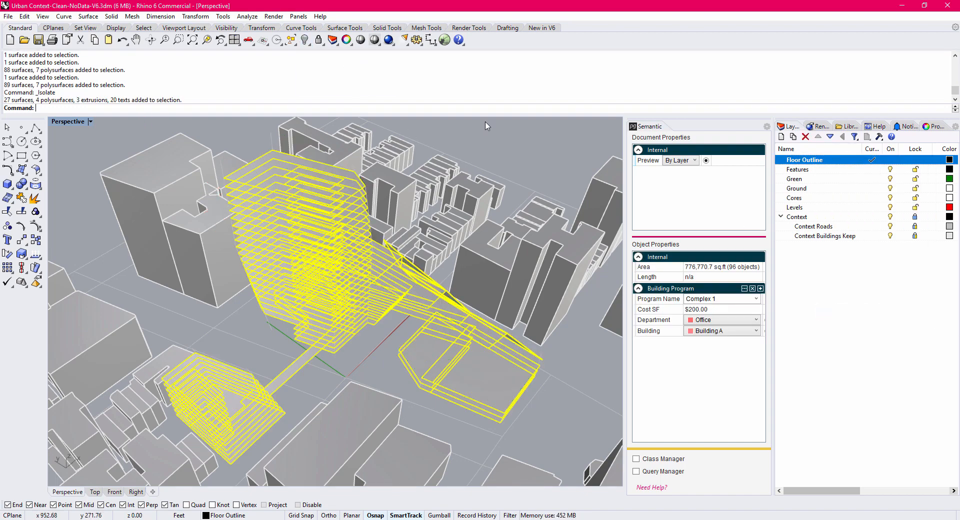
left_click(487, 126)
right_click_drag(460, 225, 357, 281)
left_click(890, 217)
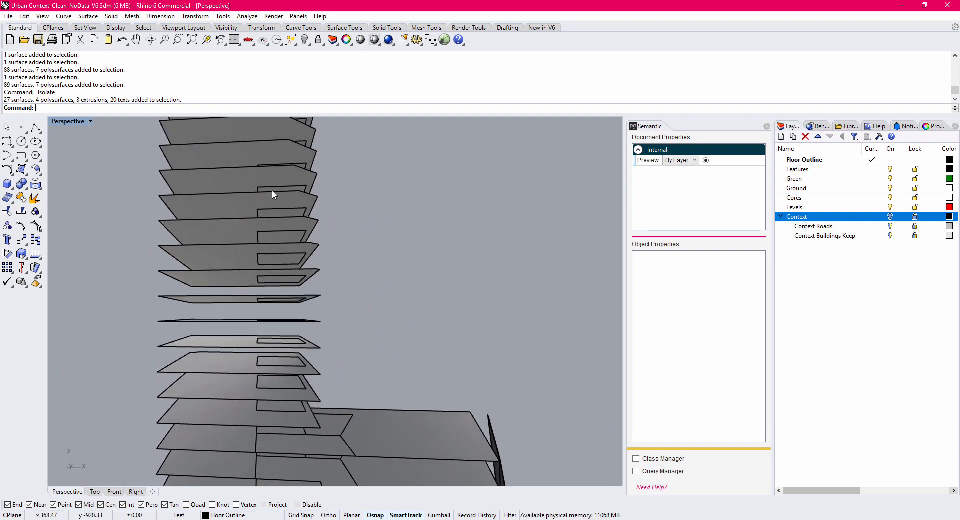
Select the tower's small core surfaces on 22 floors, set their Department to Circulation and clear the selection.
scroll(299, 259, "down", 3)
right_click_drag(299, 259, 293, 268)
left_click_drag(260, 153, 331, 417)
right_click_drag(331, 417, 304, 321)
scroll(323, 322, "up", 8)
left_click_drag(230, 284, 389, 471, "shift")
right_click_drag(382, 459, 410, 360, "shift")
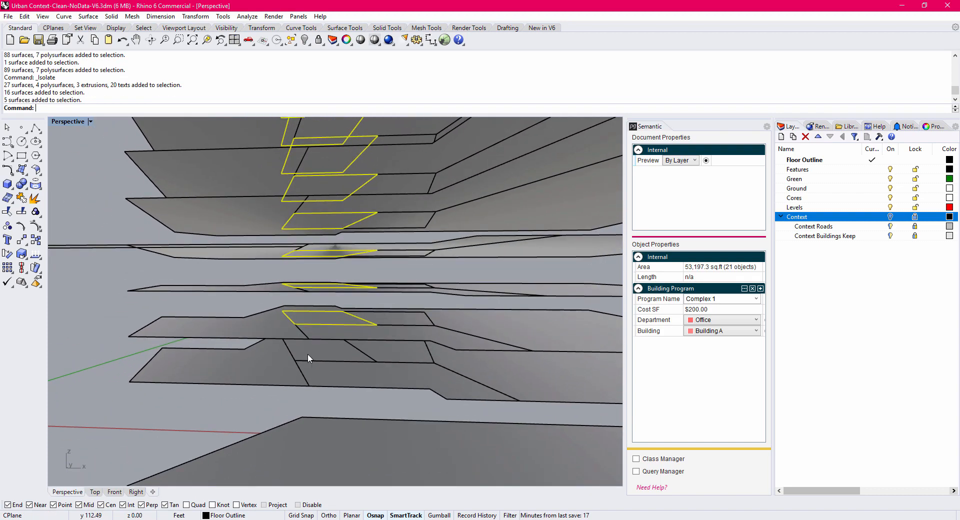
left_click(308, 354, "shift")
right_click_drag(351, 270, 345, 290)
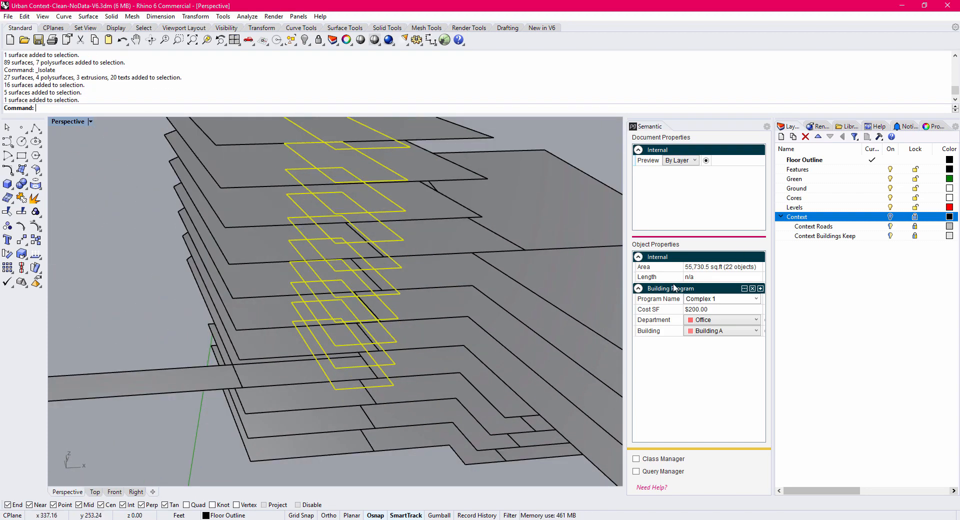
left_click(714, 324)
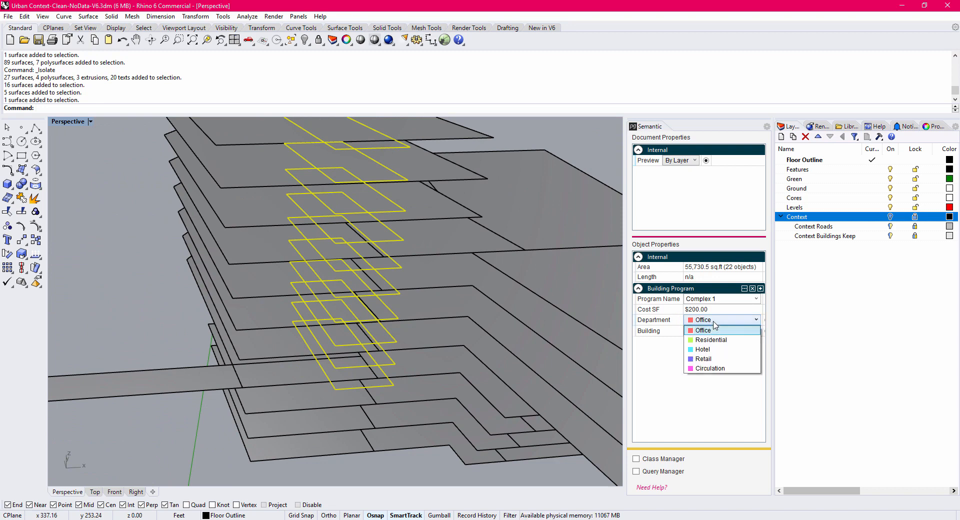
left_click(723, 369)
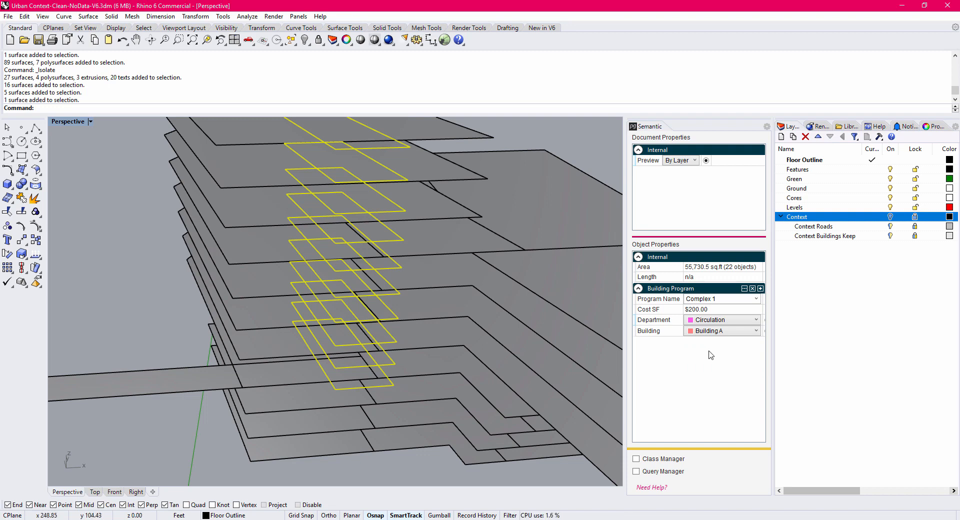
left_click(516, 138)
Select the tower's top six floor plates, set their Department to Residential and clear the selection.
scroll(386, 208, "down", 8)
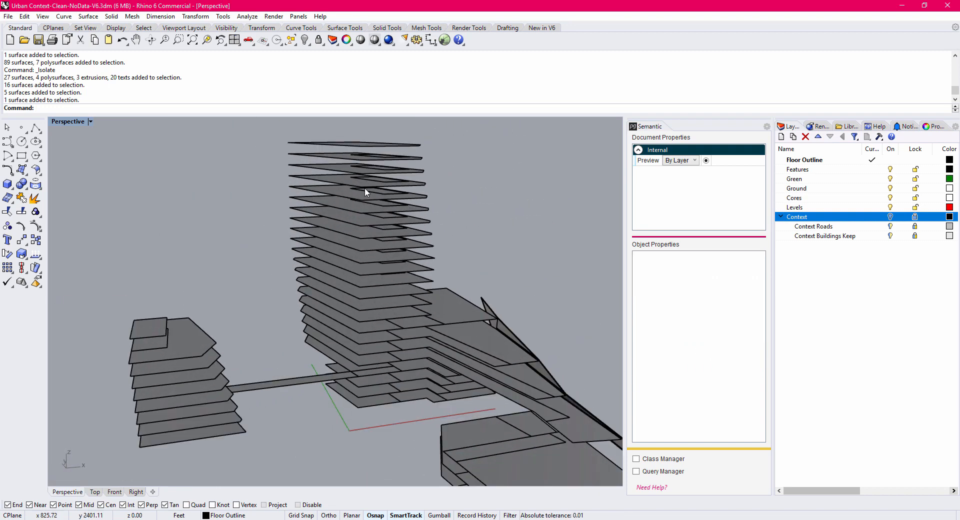
right_click_drag(365, 189, 347, 196)
left_click(328, 173)
left_click(330, 190, "shift")
left_click(334, 208, "shift")
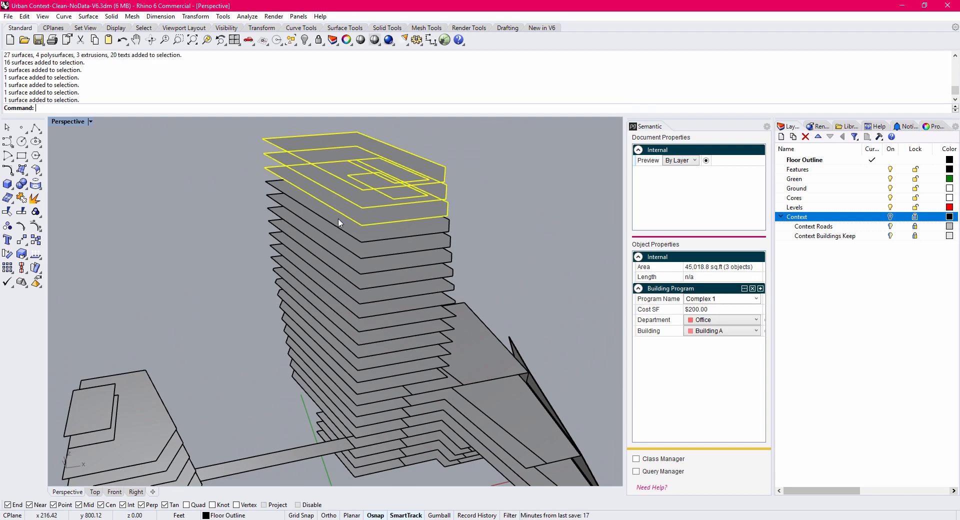
left_click(338, 221, "shift")
left_click(339, 239, "shift")
left_click(341, 258, "shift")
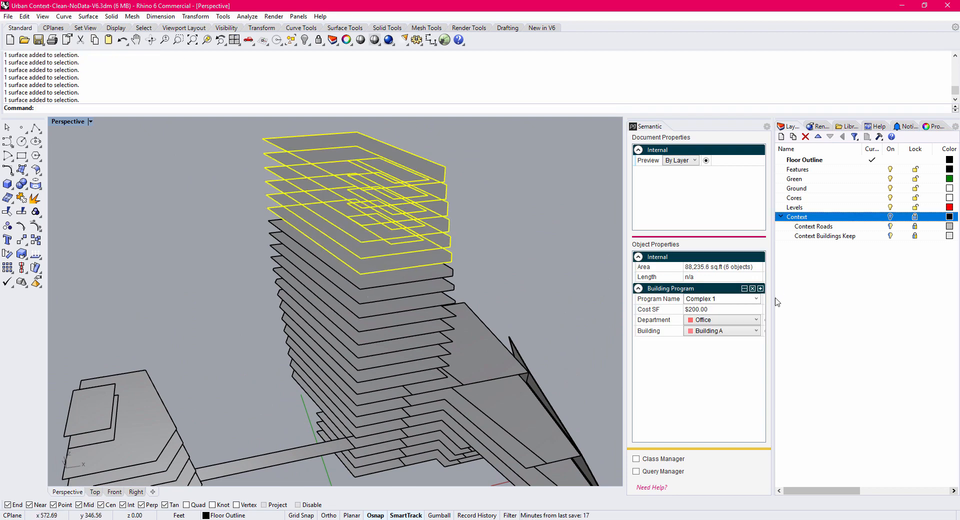
left_click(714, 323)
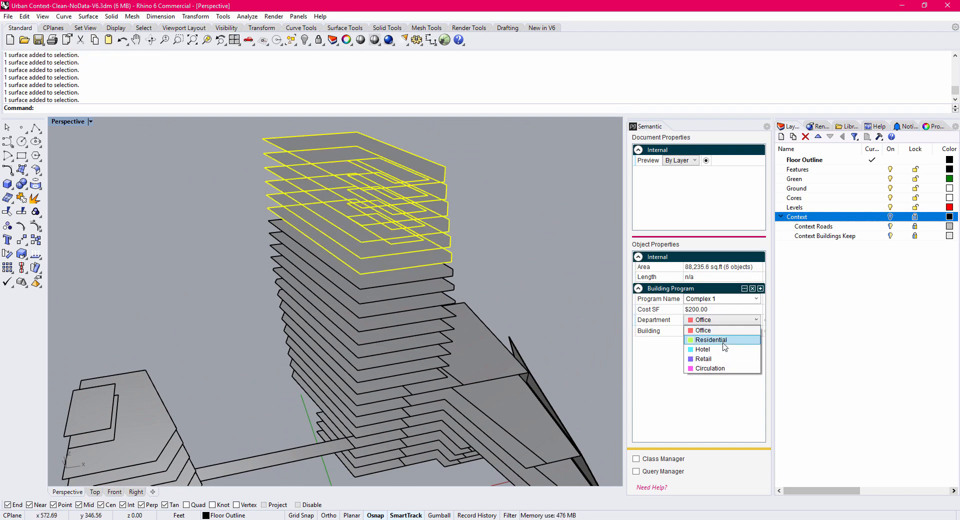
left_click(722, 341)
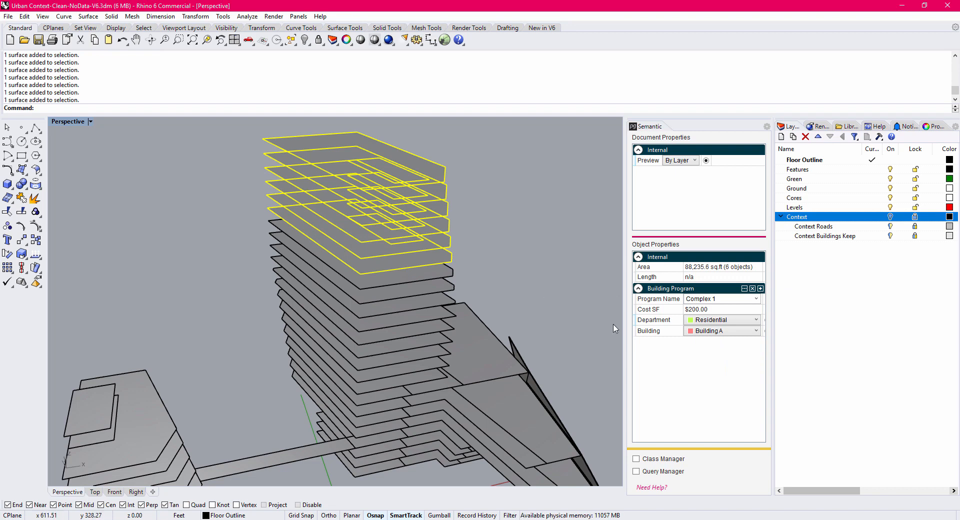
key("Escape")
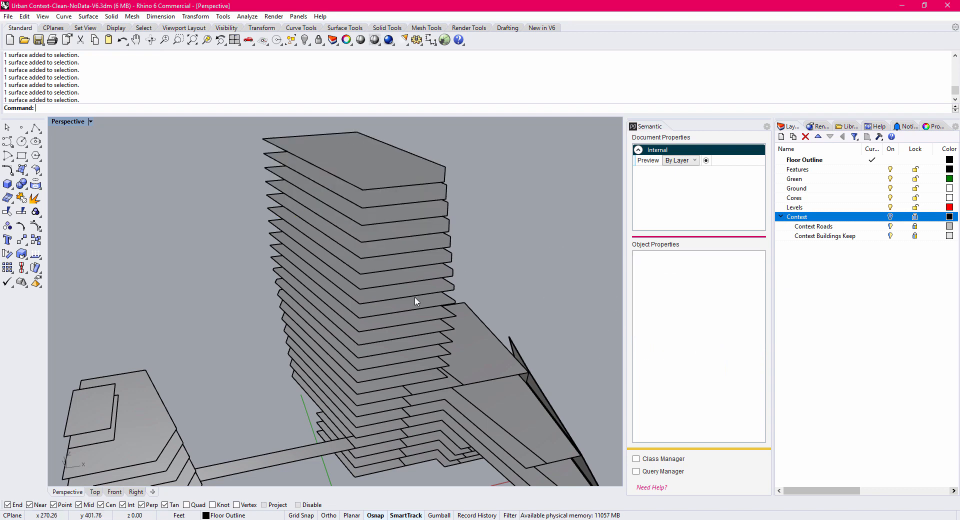
Compare the Department value of the tower's seventh floor plate from the top with that of its topmost plate.
left_click(404, 289)
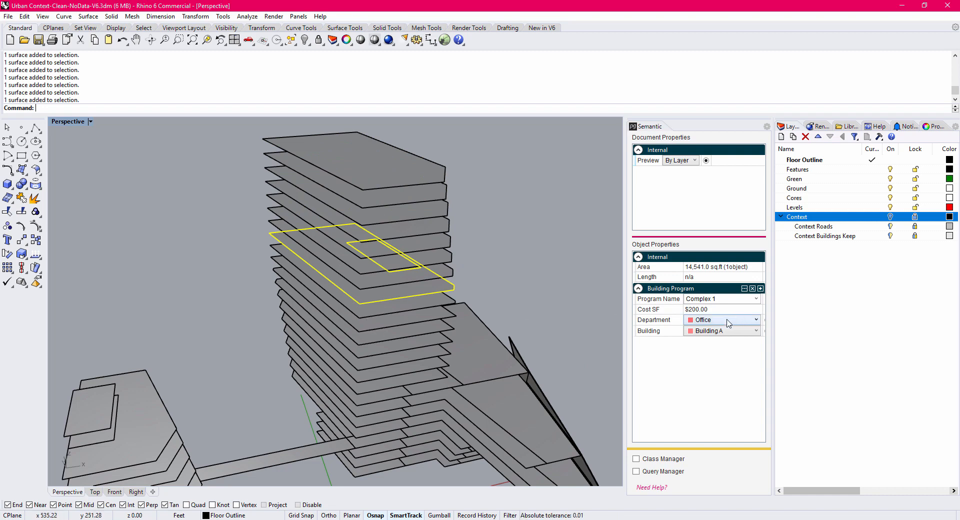
left_click(403, 184)
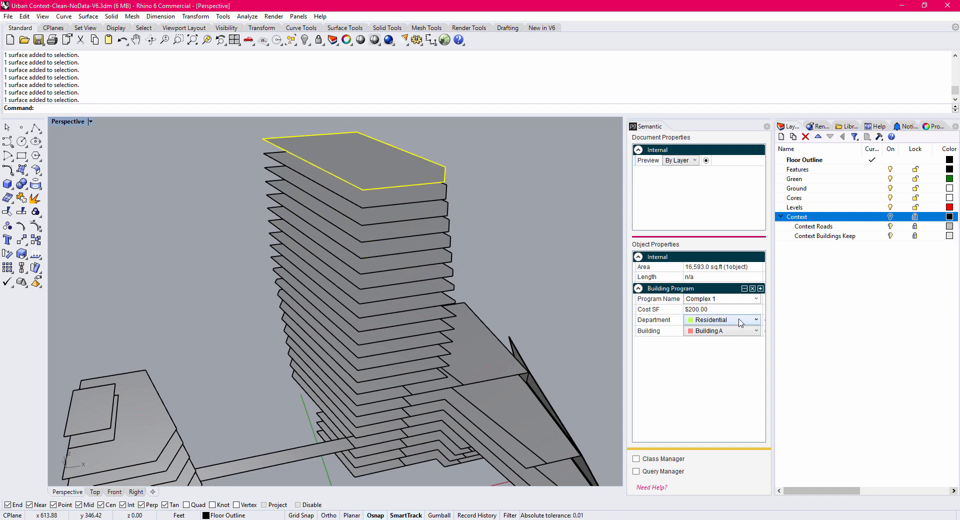
left_click(534, 319)
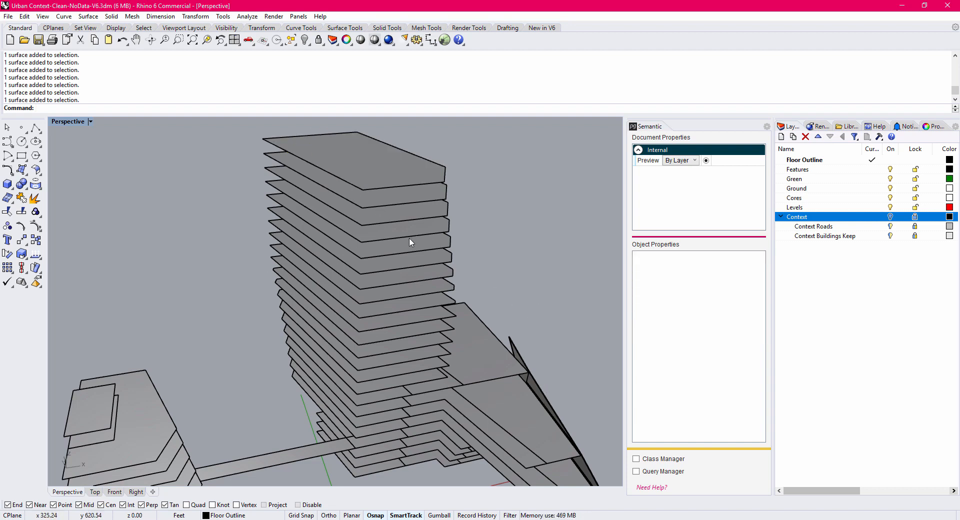
Set the document preview to color the model by Department and inspect the building complex.
left_click(690, 161)
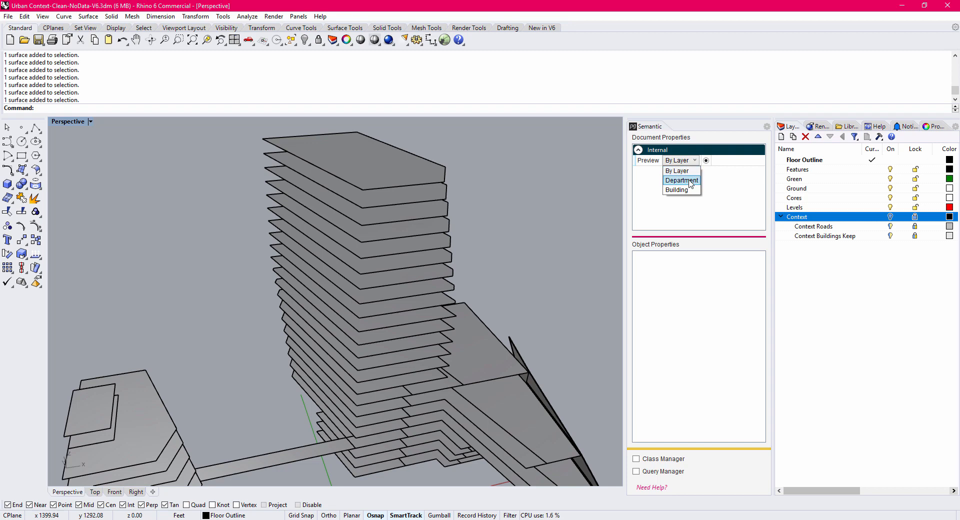
left_click(685, 180)
right_click_drag(523, 246, 446, 311)
scroll(442, 321, "down", 6)
scroll(487, 336, "up", 5)
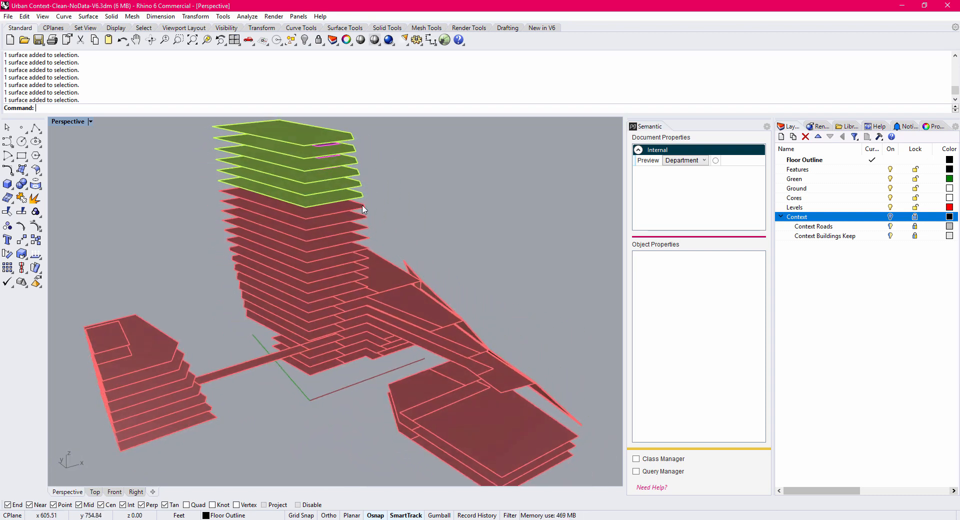
right_click_drag(365, 209, 325, 202)
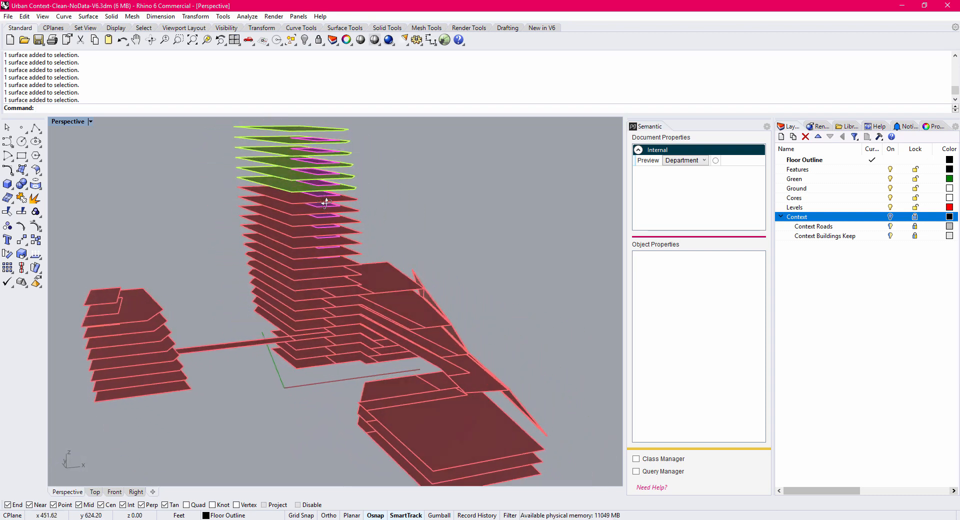
Select the lowest Residential floor plate of the tower and check its Department options.
scroll(304, 189, "up", 3)
left_click(278, 193)
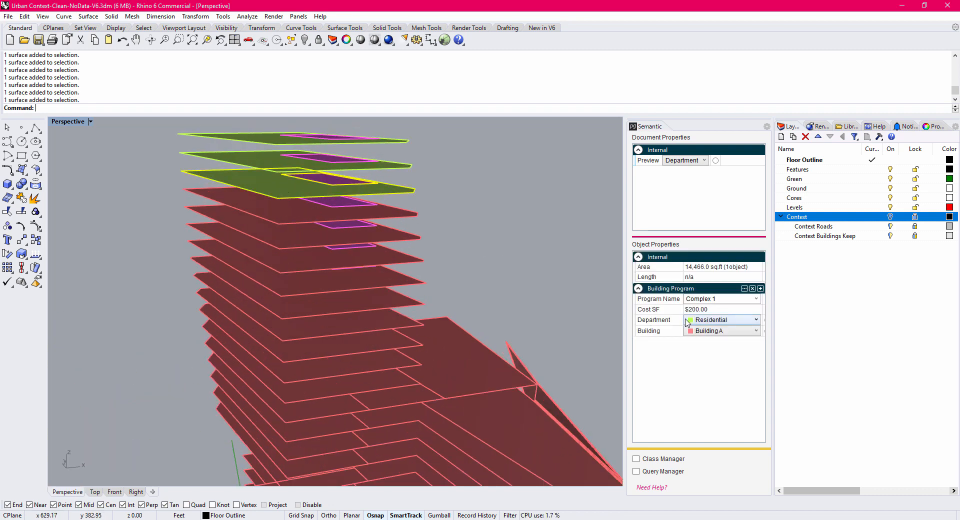
left_click(730, 324)
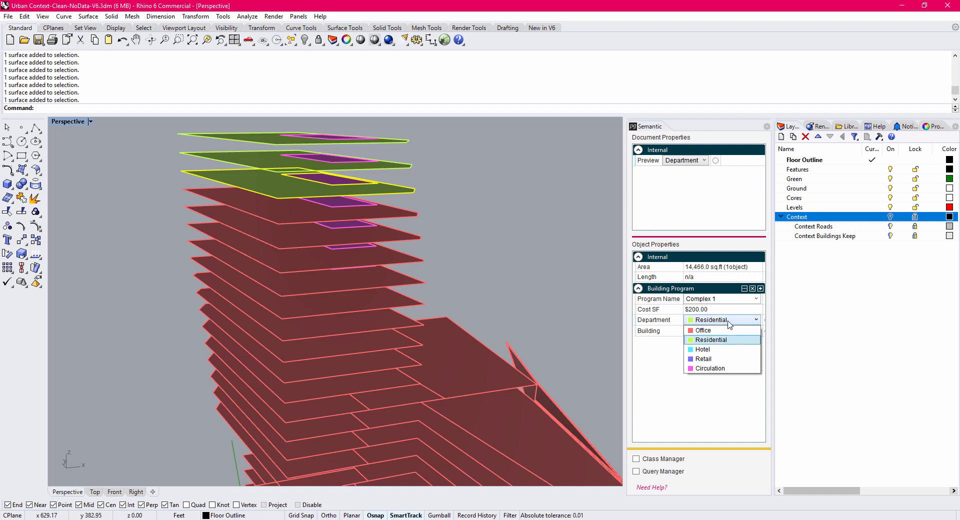
left_click(704, 330)
Select the five tower floor plates directly below the Residential floors, set their Department to Hotel and deselect them.
scroll(297, 229, "up", 2)
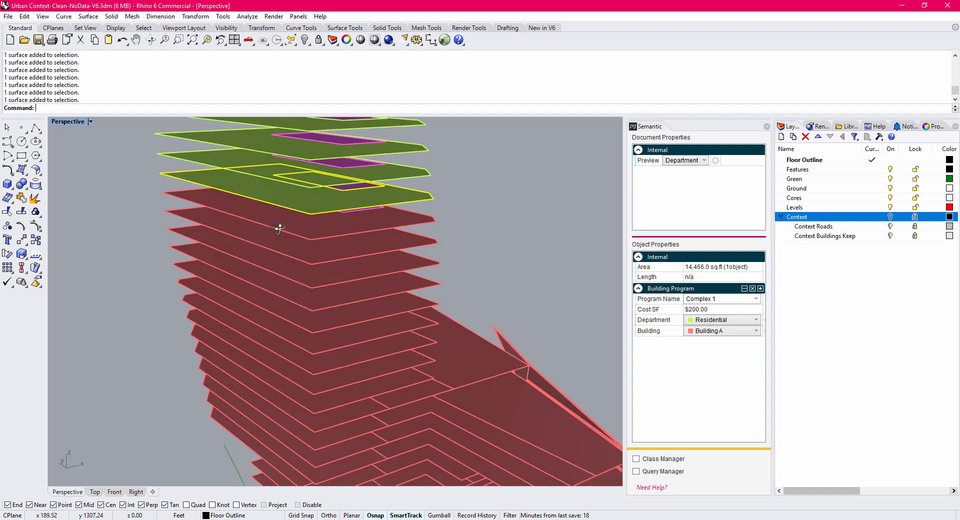
left_click(321, 266, "shift")
left_click(330, 290, "shift")
left_click(330, 297, "shift")
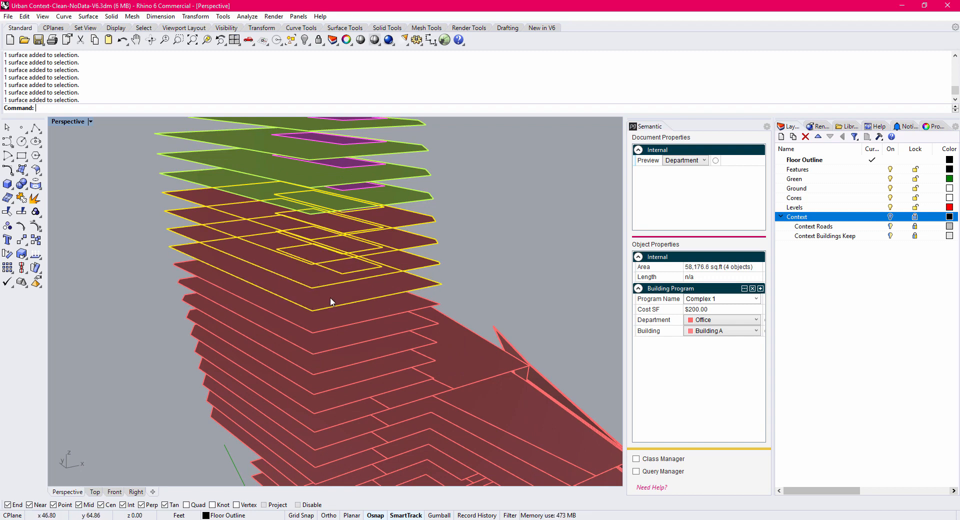
left_click(316, 334, "shift")
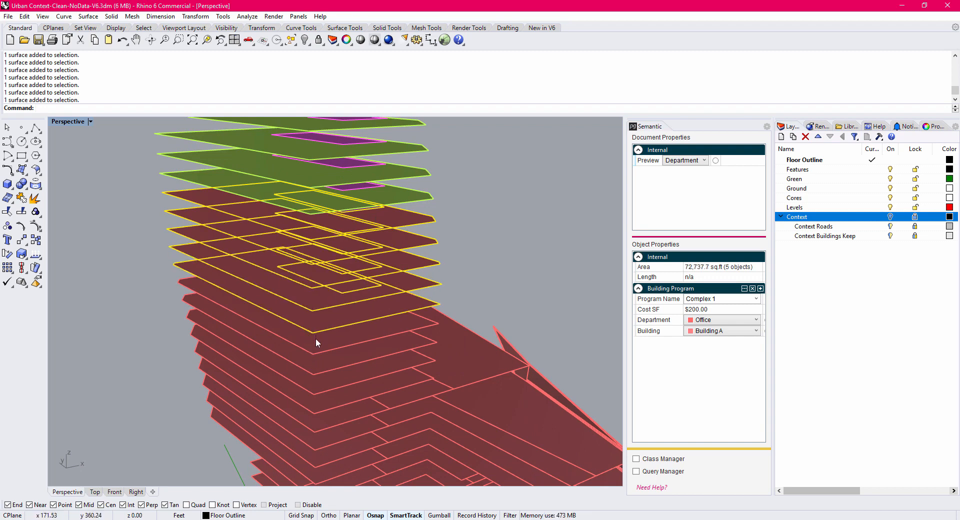
left_click(714, 323)
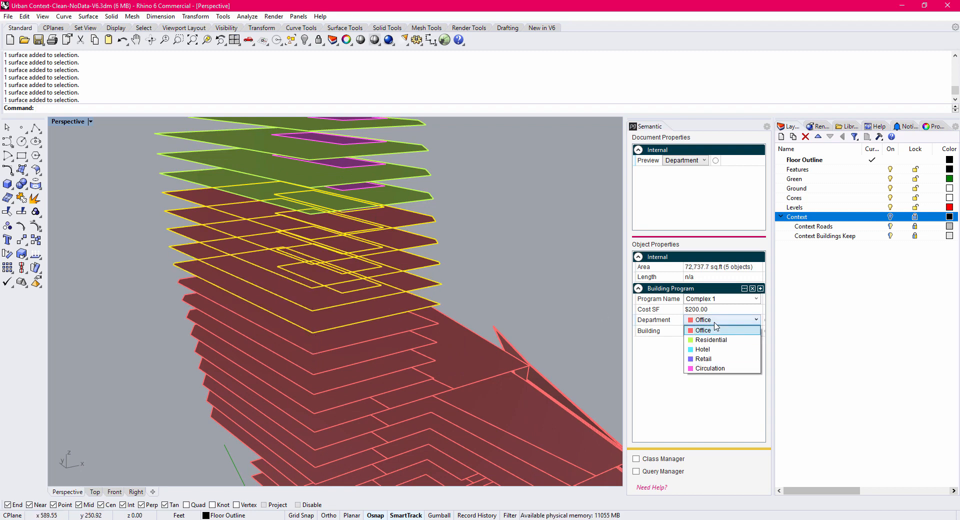
left_click(725, 351)
left_click(556, 234)
Select the four tower floor plates directly below the Hotel floors and check their Department value.
scroll(449, 251, "down", 4)
right_click_drag(446, 237, 422, 271, "shift")
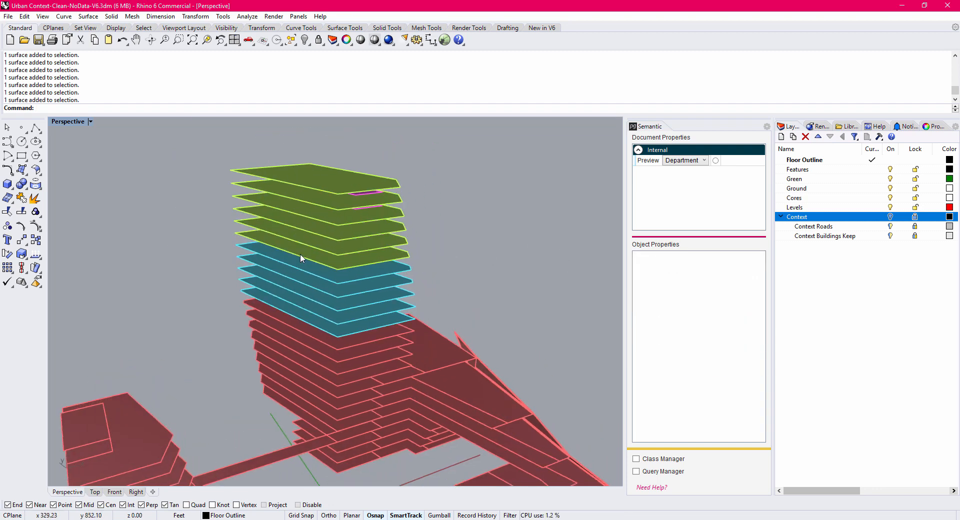
left_click(359, 343, "shift")
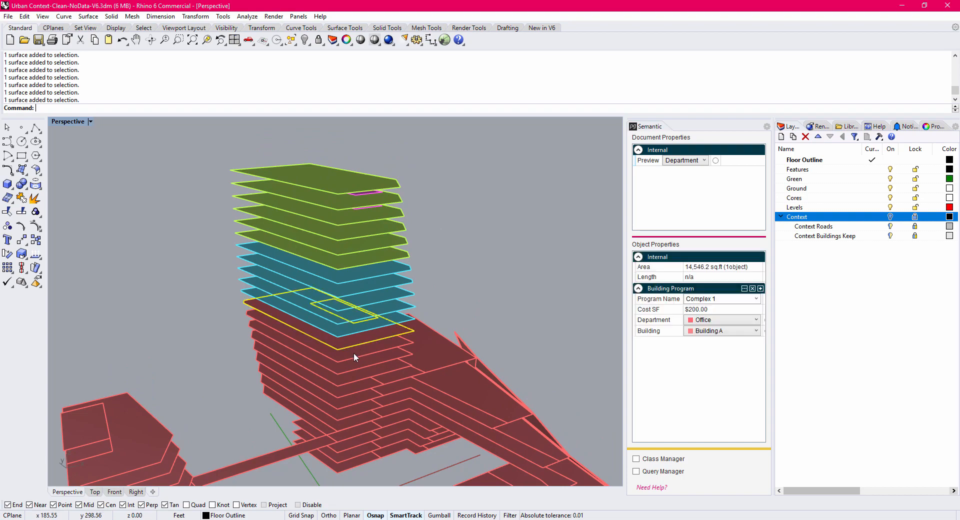
left_click(353, 353, "shift")
left_click(349, 365, "shift")
left_click(351, 374, "shift")
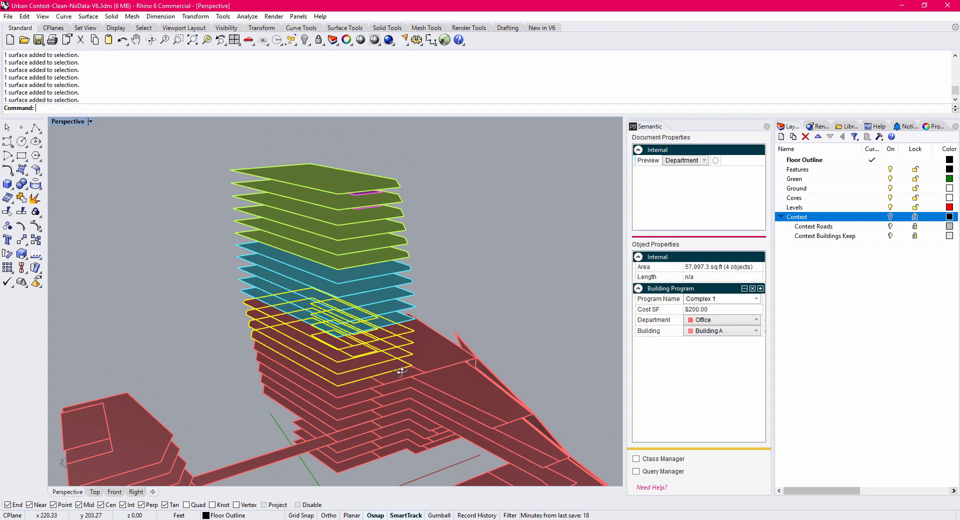
right_click_drag(403, 374, 400, 350)
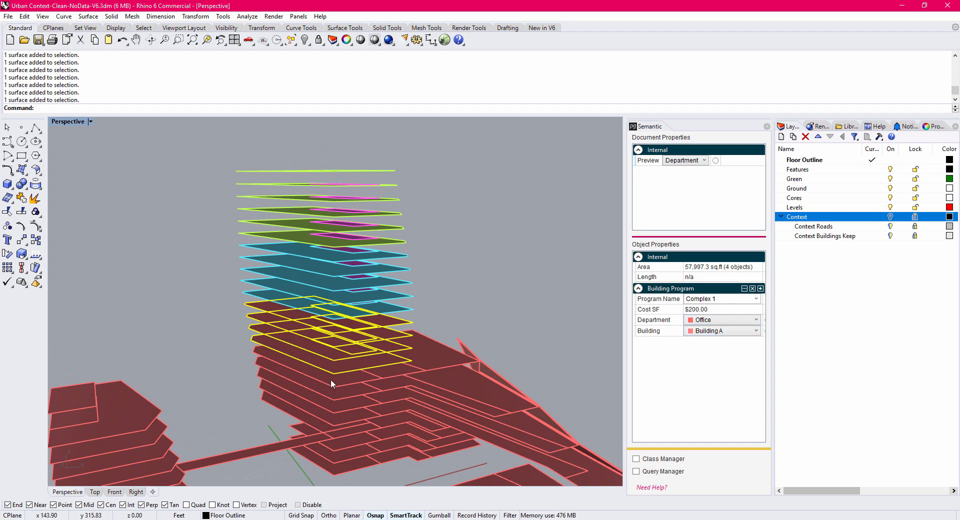
Select the eight lower podium floor plates beneath the remaining Office floors of the tower, set their Department to Retail and deselect them.
left_click_drag(331, 380, 314, 425)
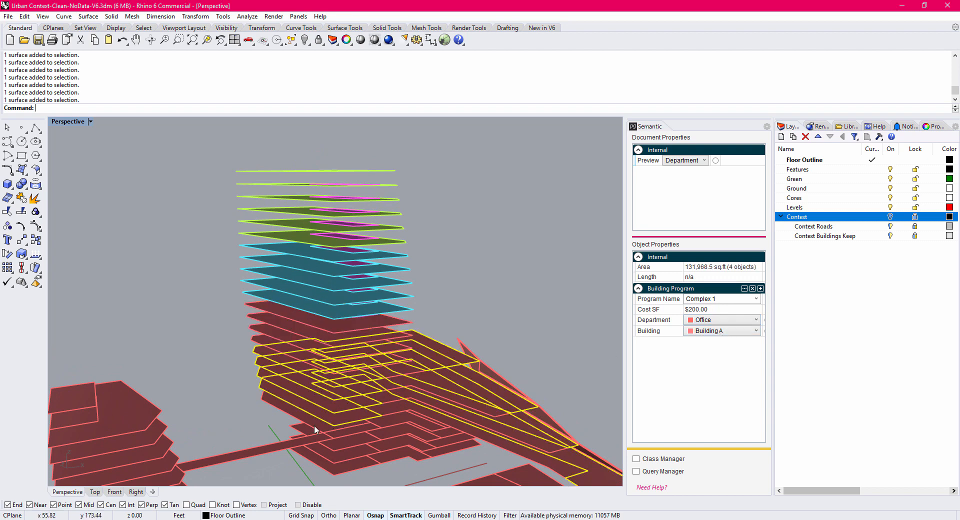
left_click(410, 440, "shift")
scroll(375, 445, "up", 5)
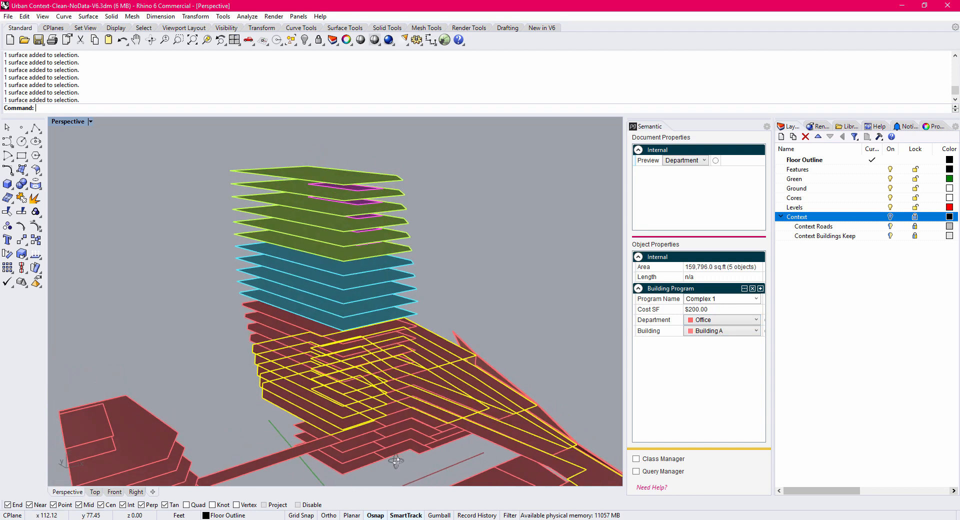
left_click(359, 437, "shift")
left_click(360, 461, "shift")
left_click(360, 462, "shift")
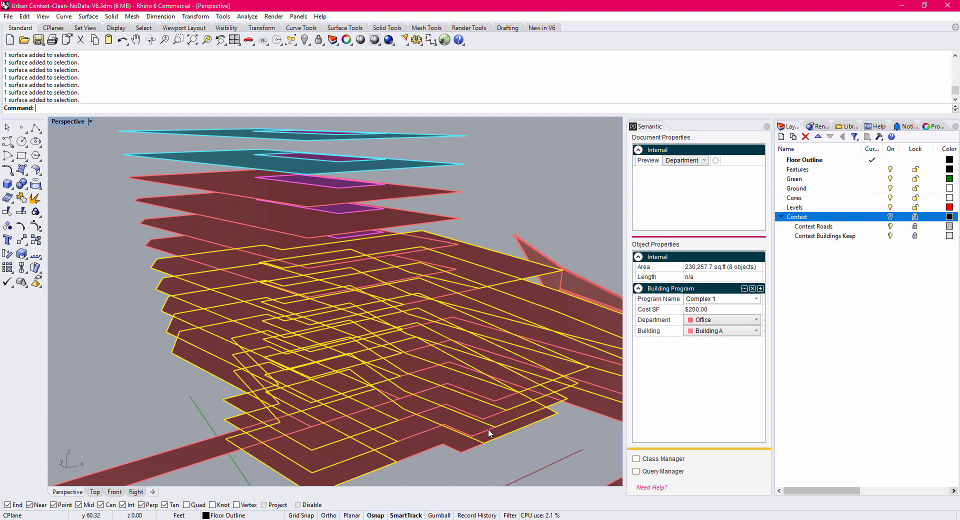
mouse_move(526, 434)
right_mouse_down()
mouse_move(525, 391)
mouse_move(509, 428)
mouse_move(521, 423)
right_mouse_up()
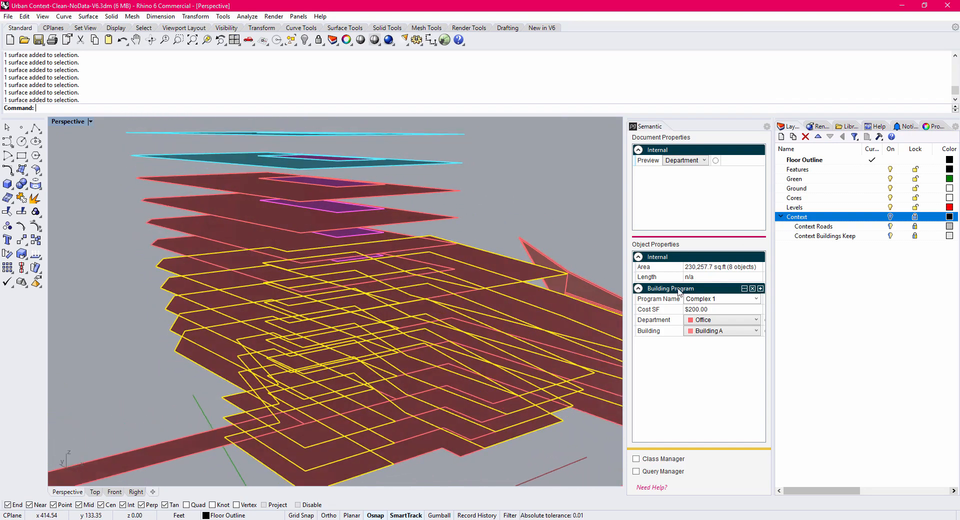
left_click(721, 320)
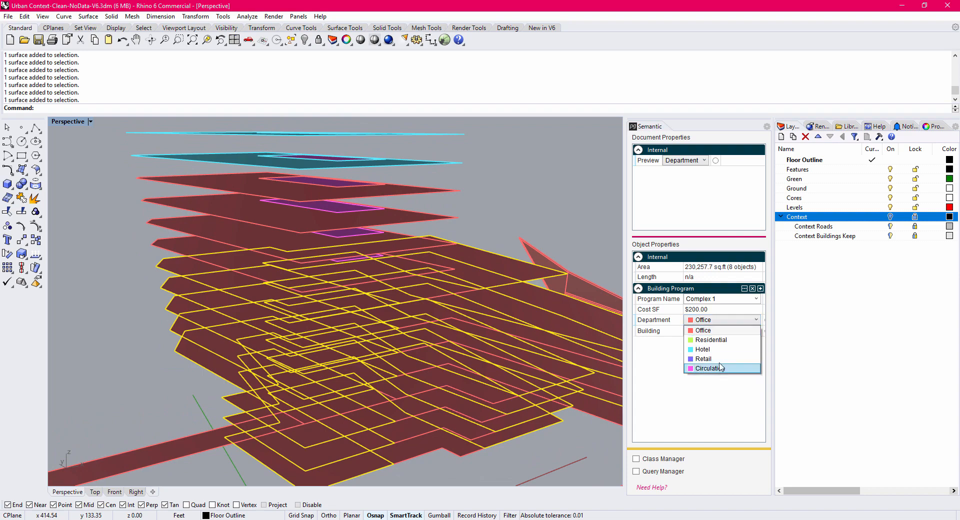
left_click(706, 359)
left_click(510, 212)
Select the sixteen Office plates running through the middle of the Retail podium floors, undoing accidental moves, set their Department to Circulation and deselect them.
right_click_drag(510, 212, 253, 239)
scroll(236, 247, "up", 7)
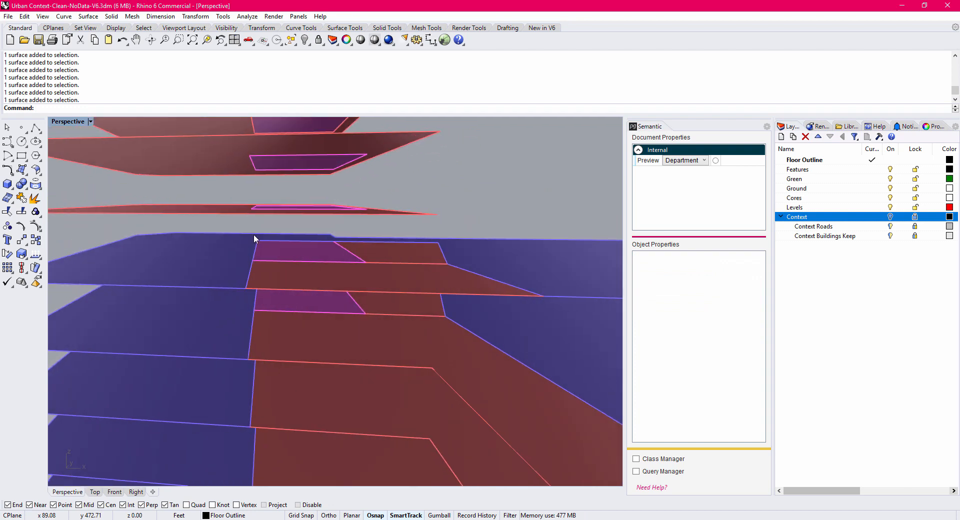
left_click(331, 283)
left_click_drag(394, 278, 390, 308)
key("ctrl+z")
right_click_drag(367, 385, 371, 304, "shift")
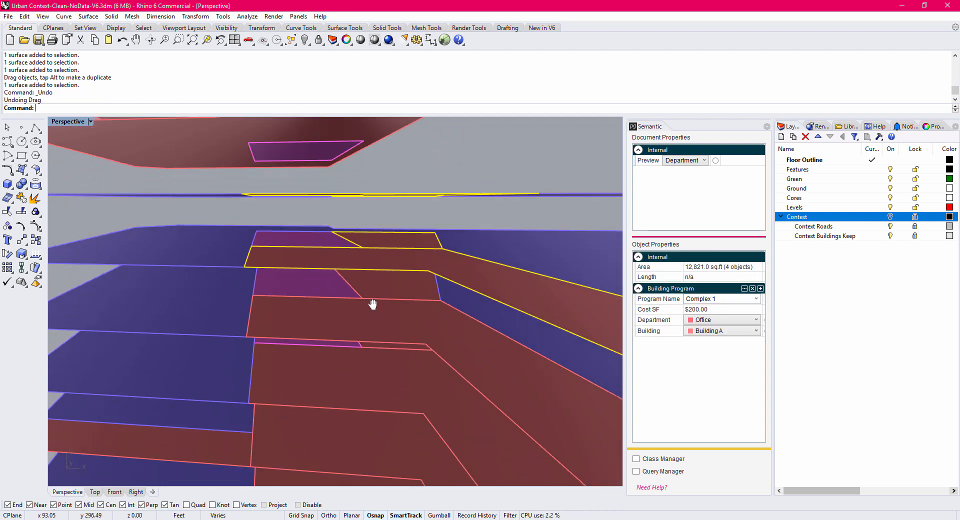
left_click(372, 306, "shift")
left_click(392, 292, "shift")
left_click(370, 401, "shift")
left_click_drag(385, 383, 383, 375)
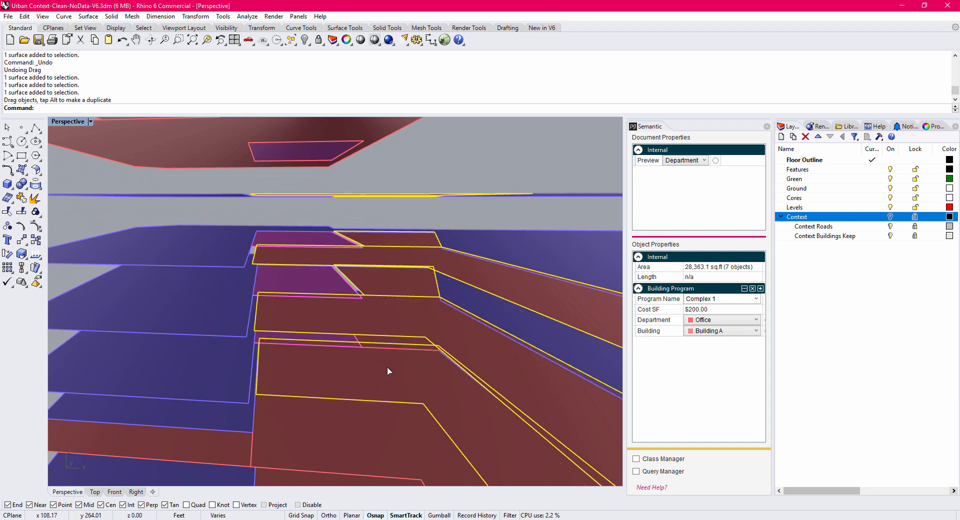
key("ctrl+z")
right_click_drag(384, 371, 407, 266)
left_click(386, 350, "shift")
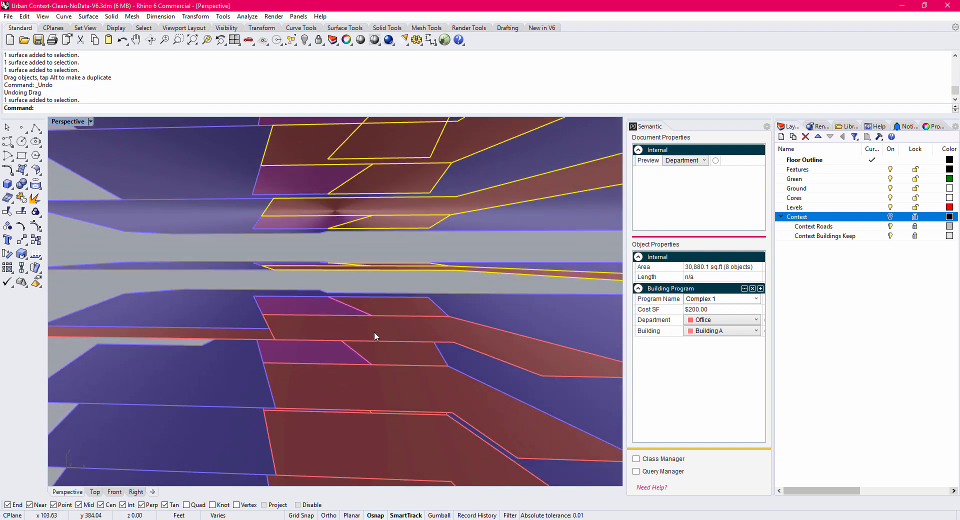
left_click(374, 331, "shift")
left_click(385, 307, "shift")
left_click(399, 394, "shift")
left_click(405, 358, "shift")
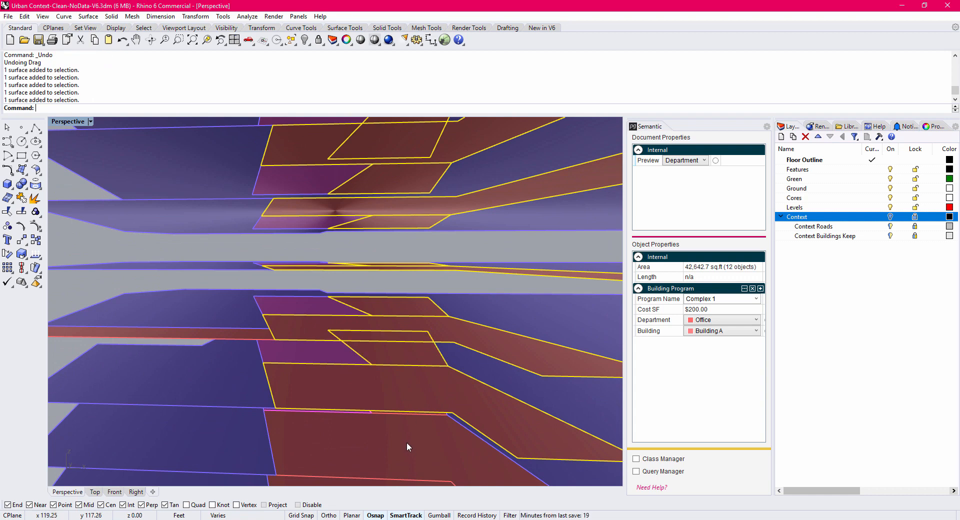
left_click(407, 444, "shift")
right_click_drag(400, 453, 445, 341, "shift")
left_click(431, 324, "shift")
left_click(401, 402, "shift")
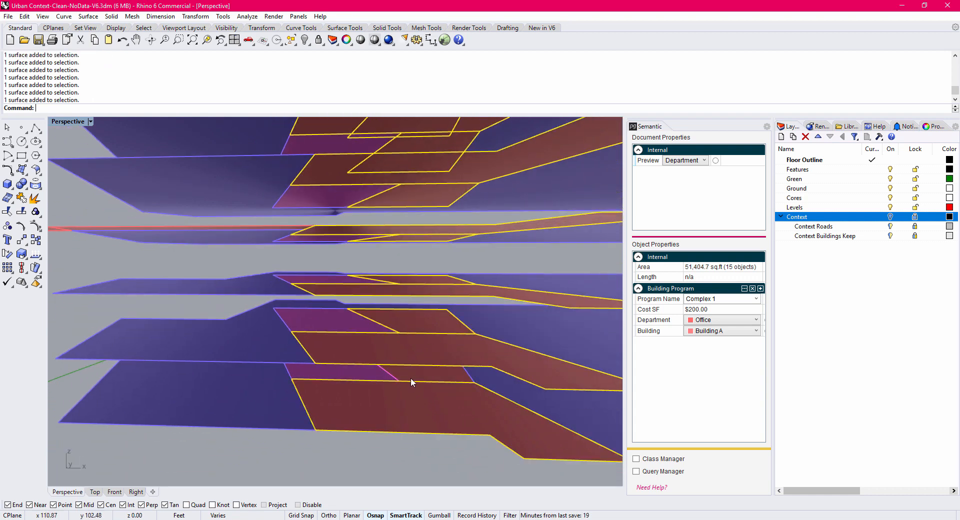
left_click(417, 372, "shift")
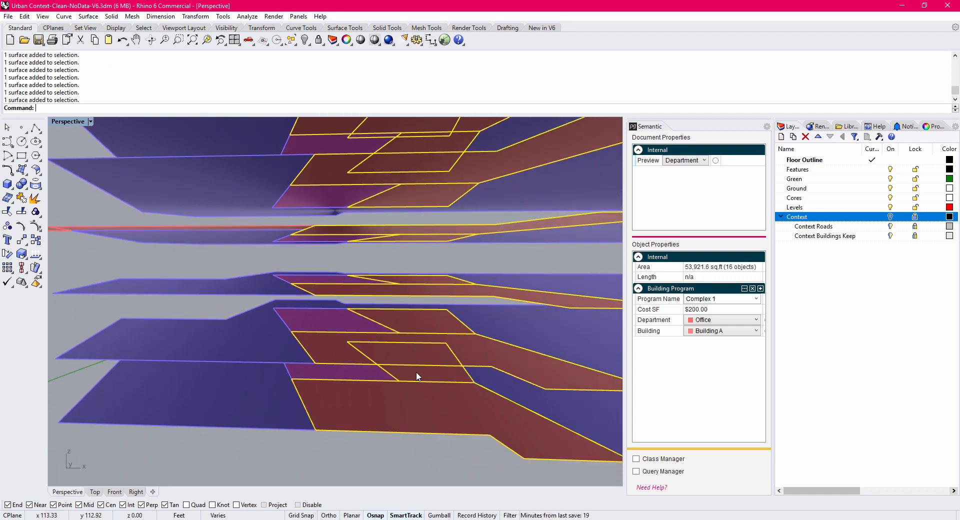
left_click(745, 320)
left_click(710, 364)
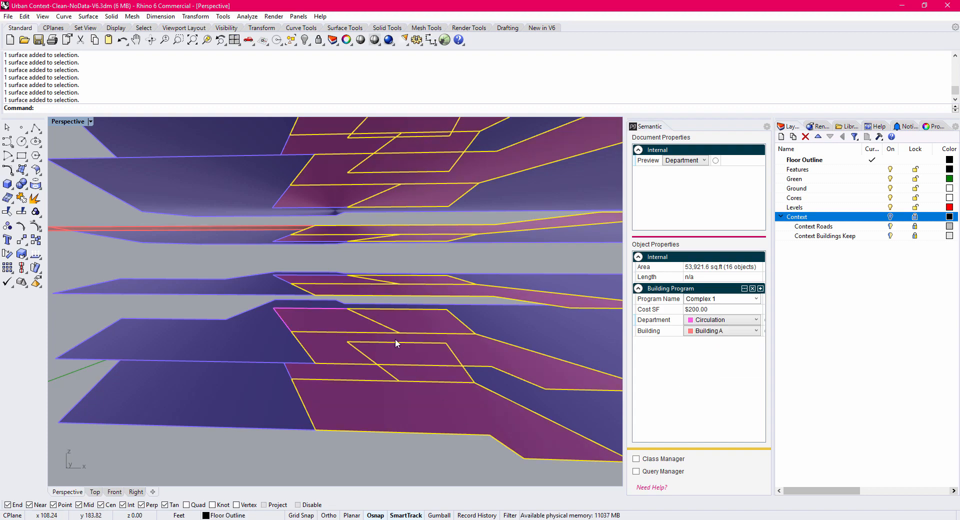
scroll(395, 337, "down", 5)
right_click_drag(395, 335, 375, 200)
left_click(410, 393)
Select all six floor plates of the separate low building beyond the podium and set their Department to Retail.
scroll(408, 390, "down", 6)
scroll(453, 253, "up", 3)
left_click_drag(283, 338, 257, 268)
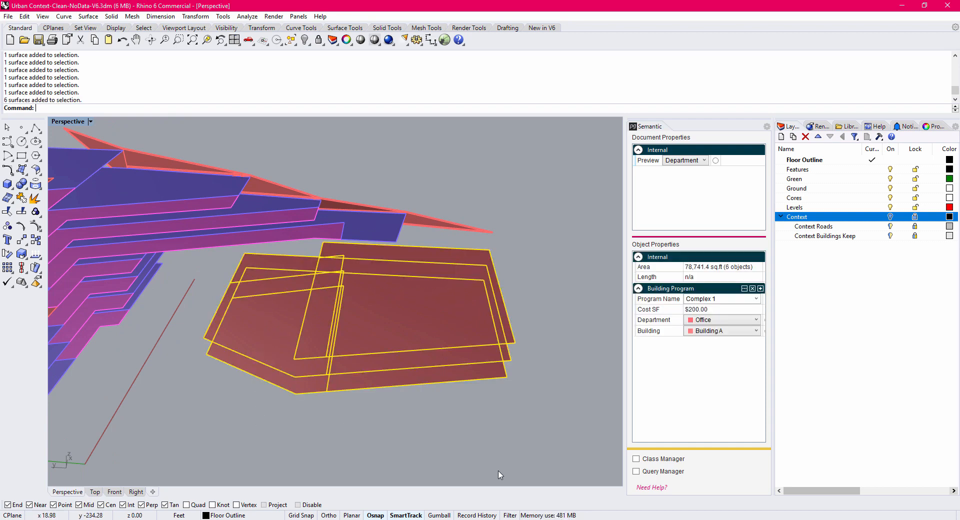
left_click(727, 324)
left_click(716, 361)
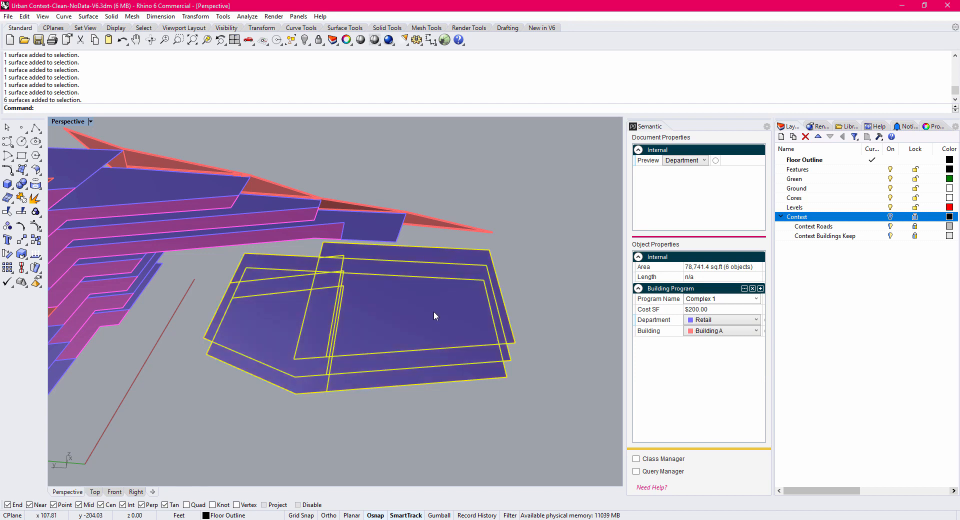
Select the ten large floor plates of the smaller building across the bridge, check their Department options and deselect them.
right_click_drag(433, 311, 329, 364)
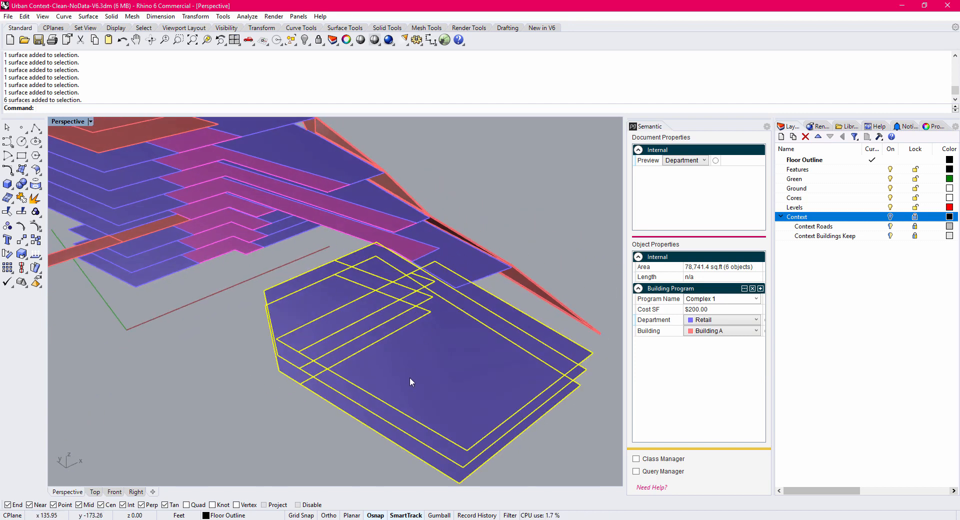
right_click_drag(410, 377, 204, 270)
scroll(203, 270, "up", 4)
left_click_drag(202, 367, 189, 193)
right_click_drag(220, 296, 225, 274)
left_click(727, 323)
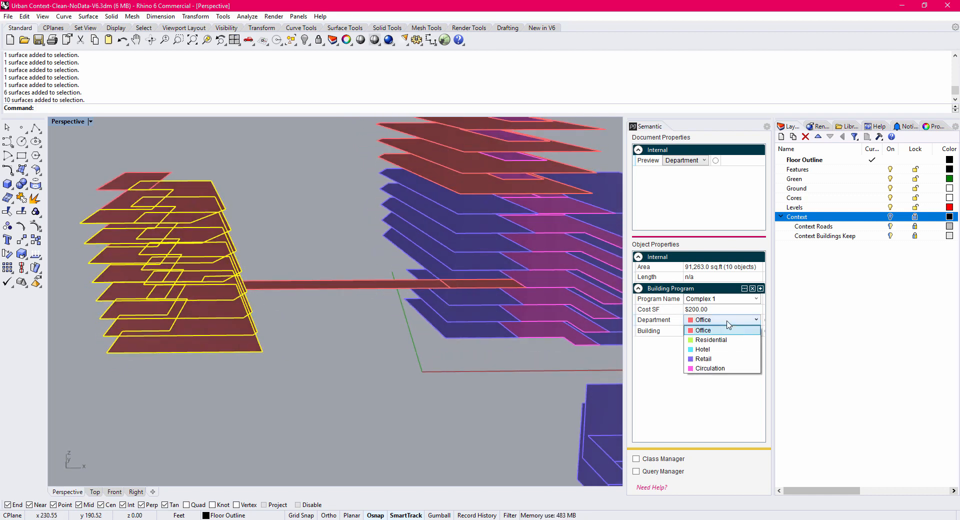
left_click(725, 325)
left_click(175, 444)
Select the ten small core plates of the building across the bridge, set their Department to Circulation and deselect them.
right_click_drag(175, 443, 217, 269)
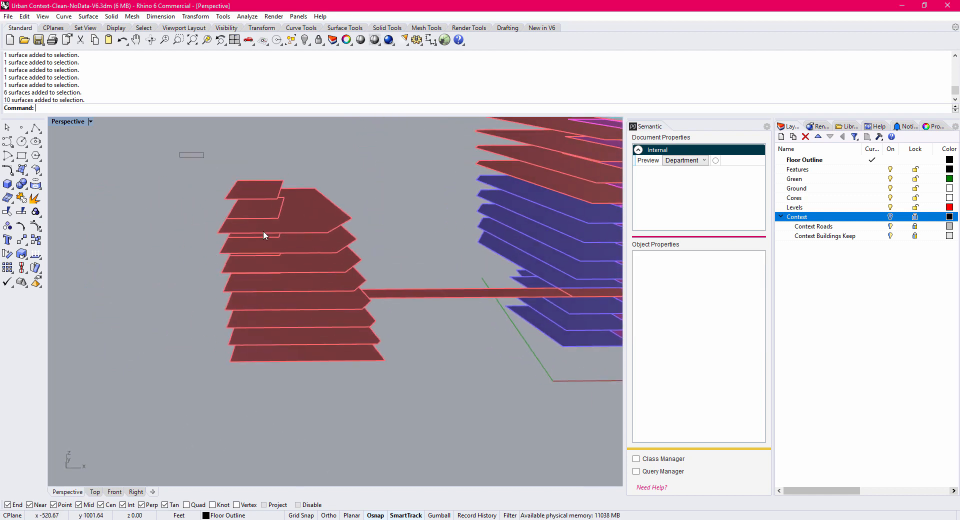
left_click_drag(179, 151, 317, 396)
right_click_drag(317, 397, 309, 379)
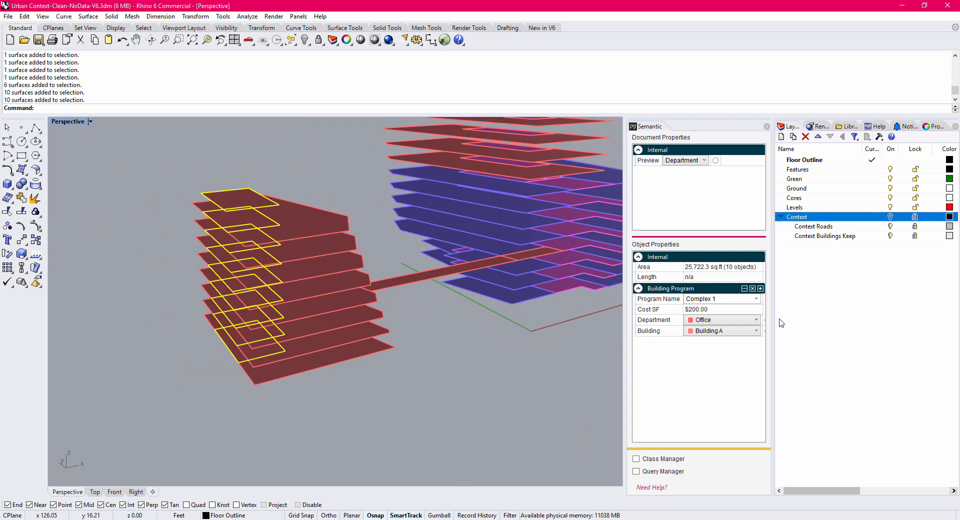
left_click(749, 322)
left_click(716, 368)
left_click(433, 381)
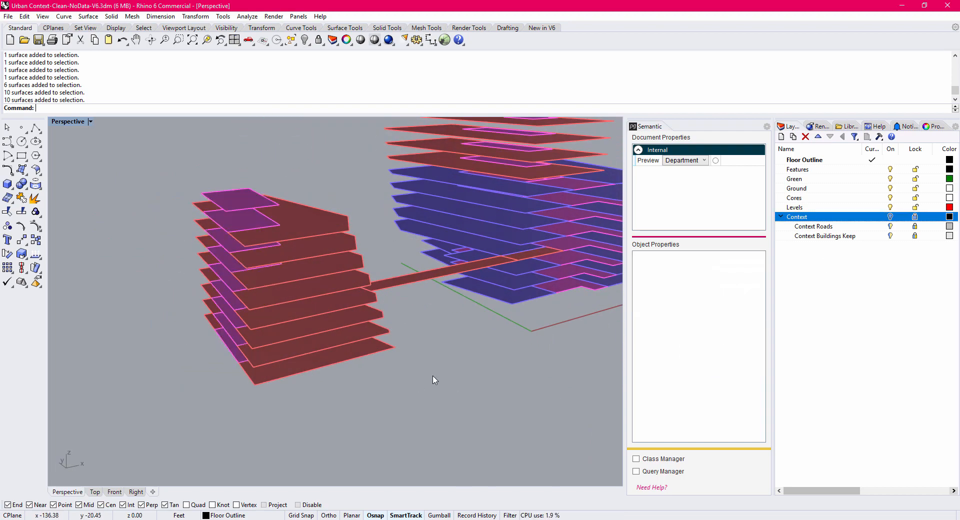
Select the two bridge plates and the side building's floor plate they meet, set their Department to Circulation and deselect them.
right_click_drag(433, 381, 530, 261)
left_click(278, 353)
left_click(529, 261, "shift")
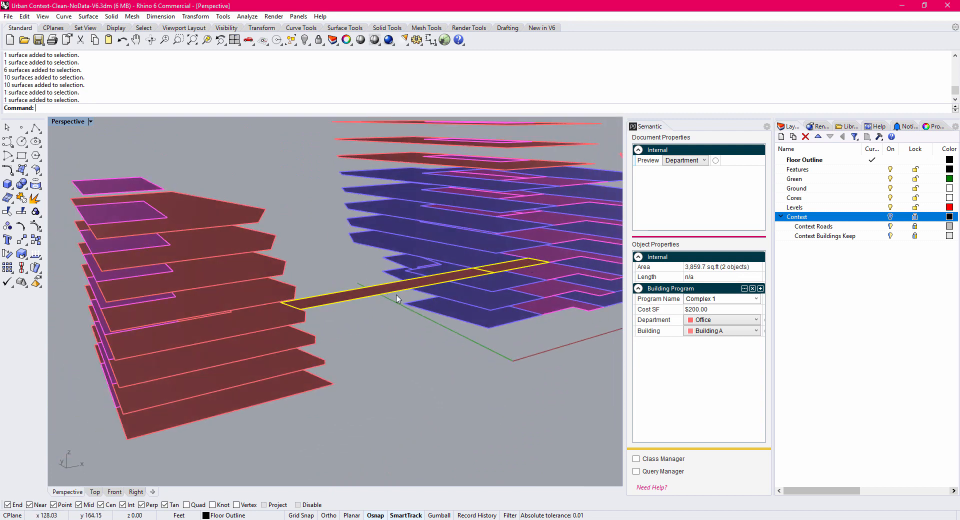
left_click(254, 325, "shift")
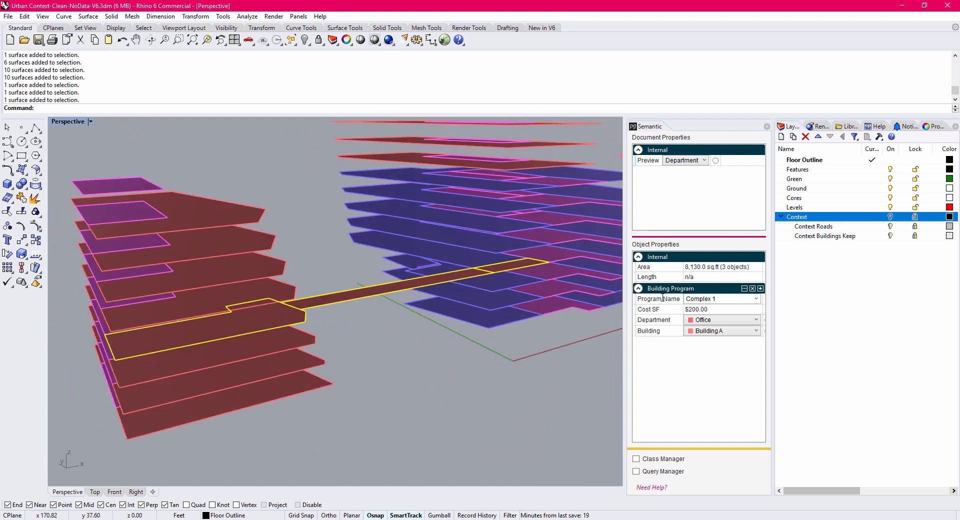
left_click(738, 320)
left_click(728, 369)
left_click(476, 432)
Inspect the whole complex colored by Department and switch the document preview to Building.
right_click_drag(417, 310, 432, 327)
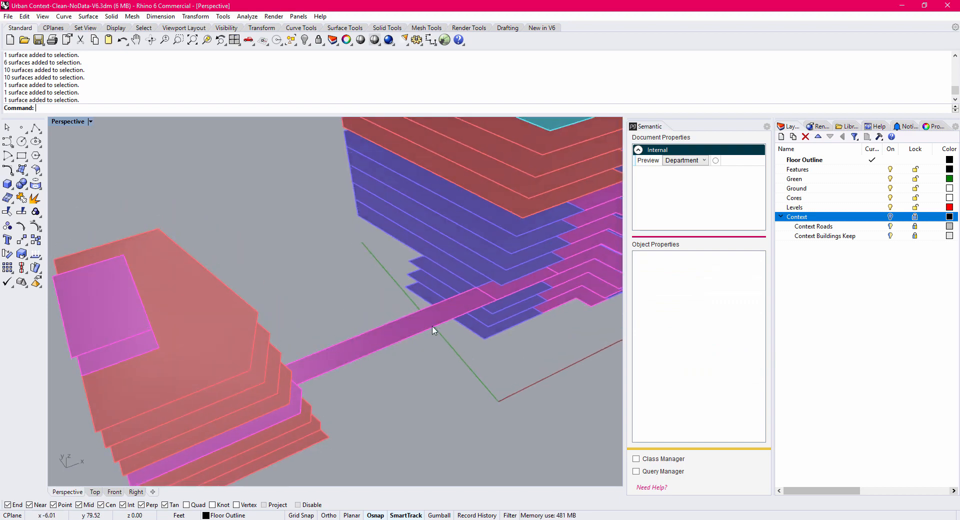
scroll(410, 320, "down", 8)
right_click_drag(375, 304, 457, 289, "shift")
right_click_drag(330, 318, 373, 290)
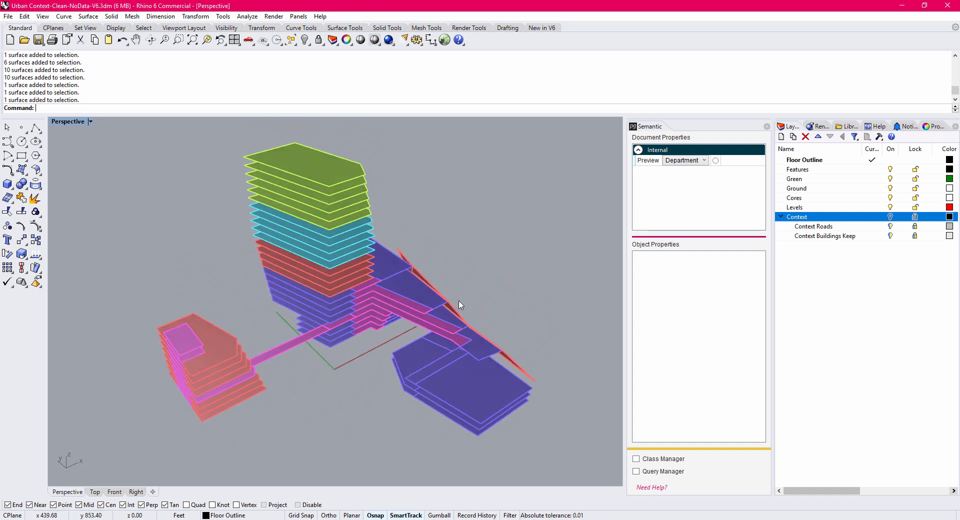
left_click(699, 161)
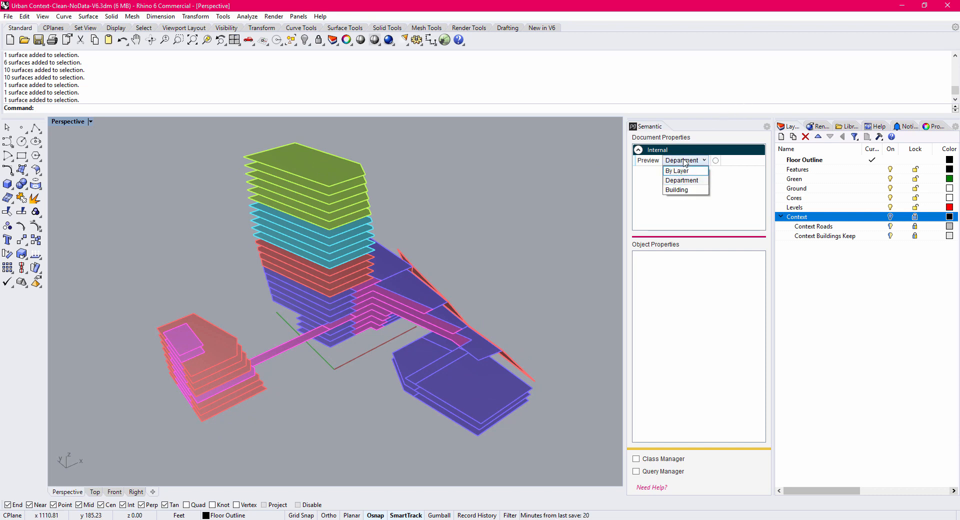
left_click(677, 190)
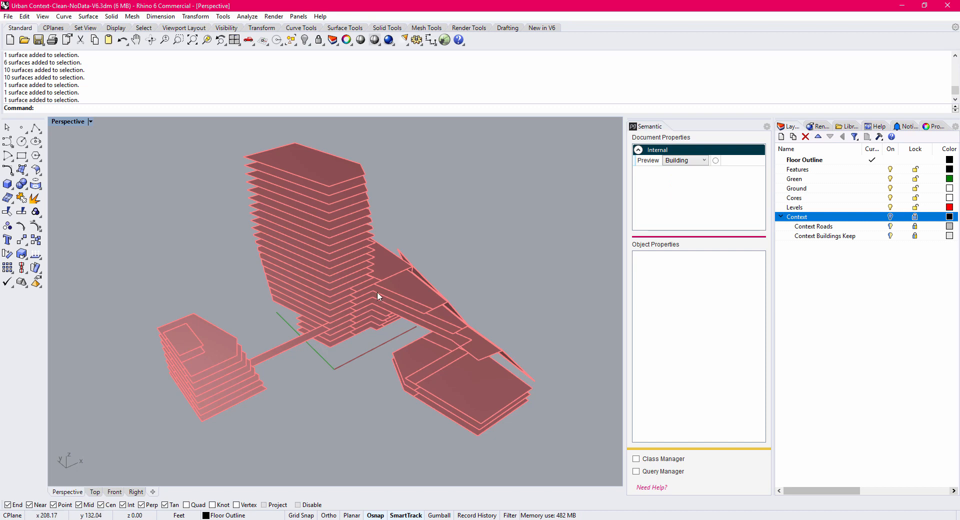
Select the main tower with its podium plates and sloping roof pieces, set their Building to Building B and deselect them.
right_click_drag(377, 293, 311, 215)
left_click_drag(171, 142, 385, 350)
left_click_drag(202, 146, 385, 355)
scroll(404, 290, "up", 5)
right_click_drag(404, 289, 404, 240)
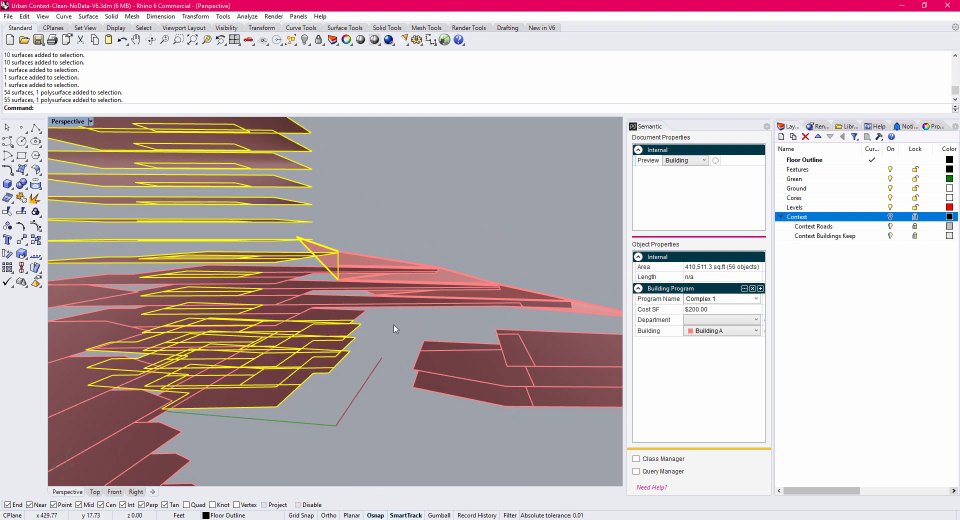
left_click_drag(393, 325, 372, 228, "shift")
right_click_drag(469, 284, 426, 270)
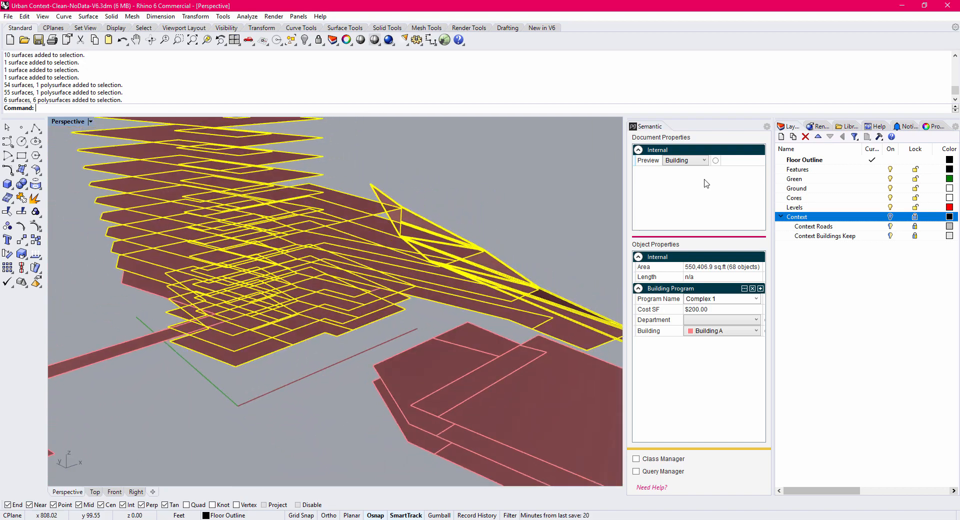
left_click(731, 337)
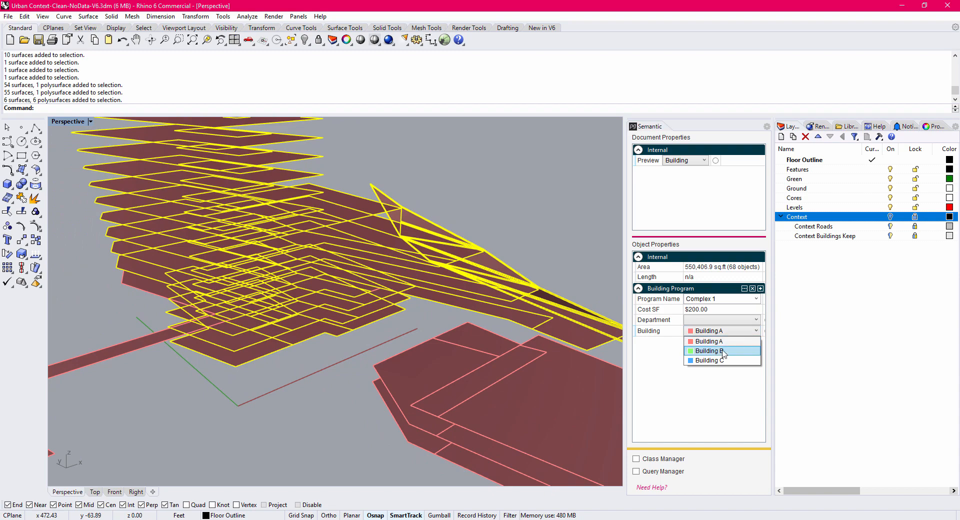
left_click(725, 350)
key("Escape")
Select the main tower's floor plate still colored as Building A, set its Building to Building B and deselect it.
scroll(352, 277, "up", 5)
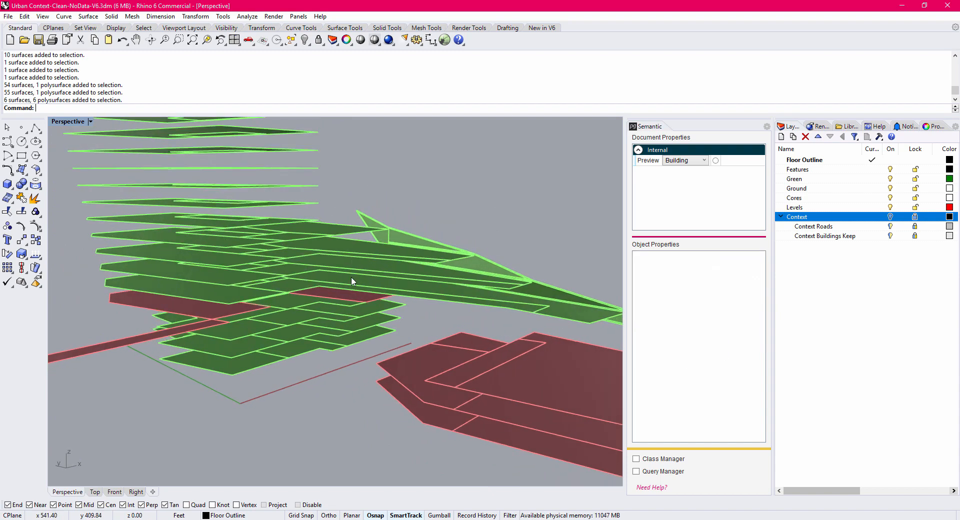
left_click(368, 301)
right_click_drag(371, 300, 397, 291)
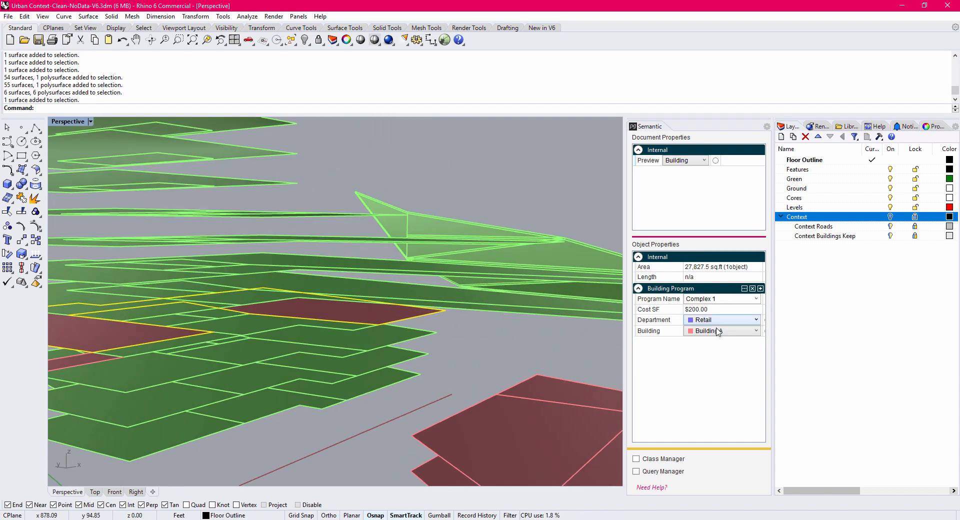
left_click(730, 331)
left_click(721, 350)
left_click(463, 189)
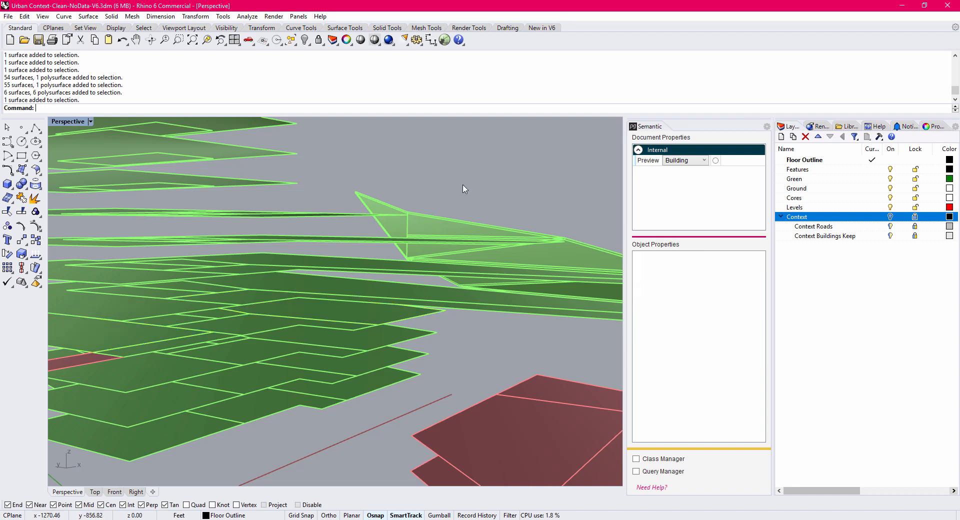
Select all floor plates of the building across the bridge and check their Building property.
scroll(465, 190, "down", 9)
right_click_drag(436, 186, 346, 232)
scroll(274, 208, "up", 6)
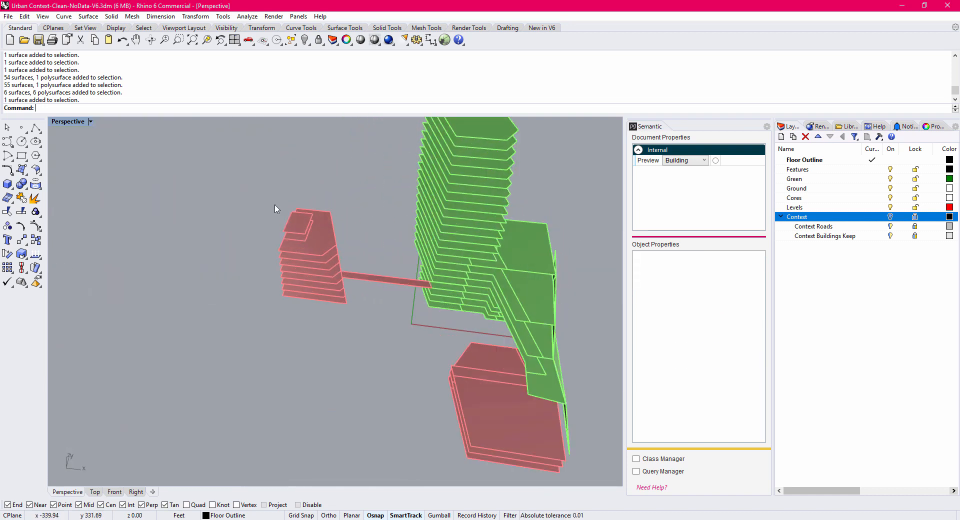
left_click_drag(219, 167, 377, 351)
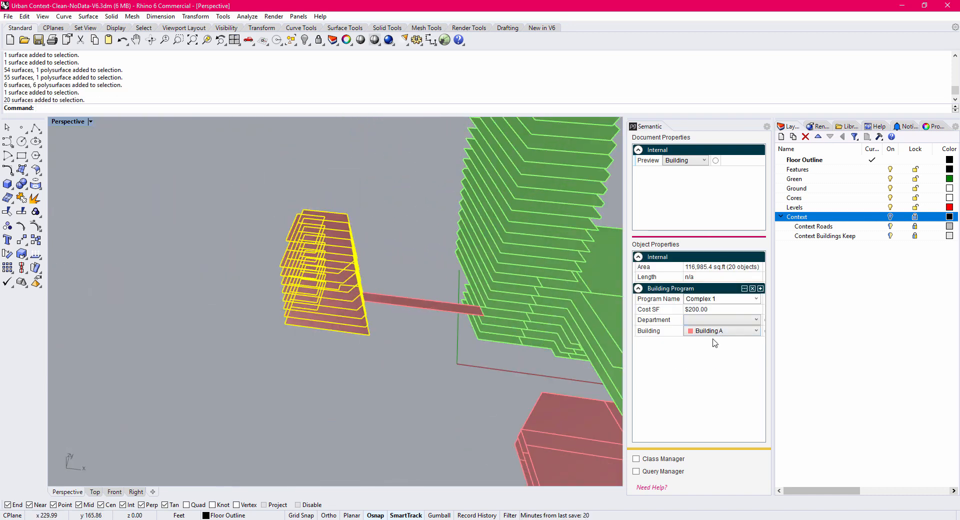
Select the six plates of the low retail building, set their Building to Building C and deselect them.
right_click_drag(420, 315, 268, 330)
left_click_drag(209, 229, 375, 387)
left_click(707, 332)
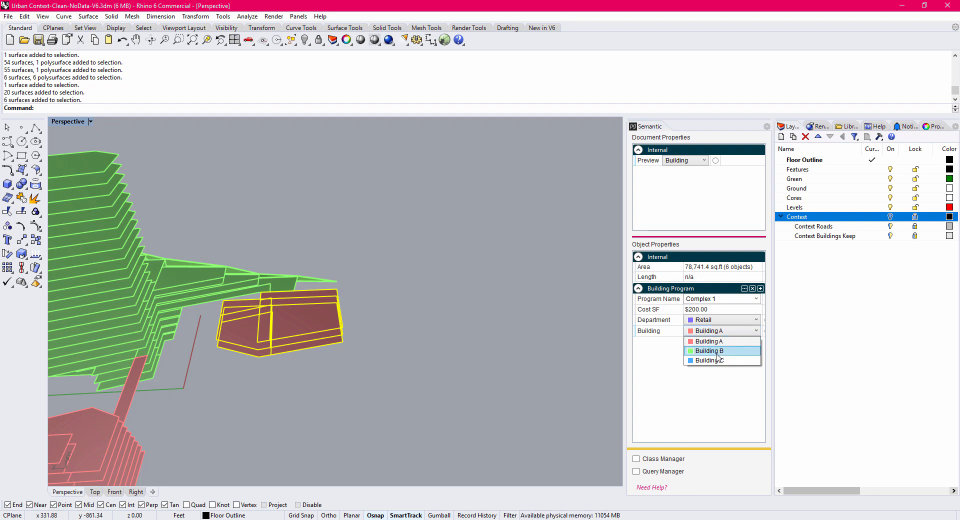
left_click(719, 360)
left_click(401, 296)
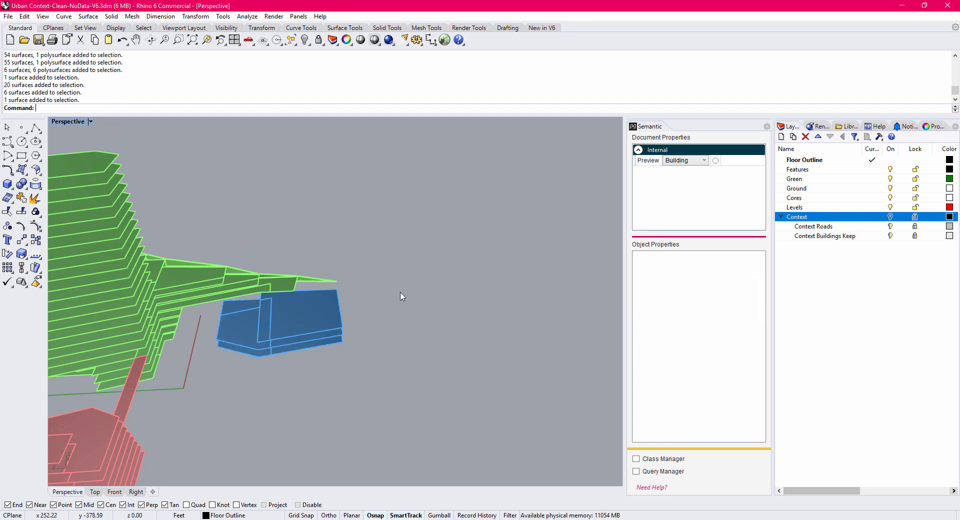
Switch the document preview to By Layer, switch it to Department and inspect the complex.
right_click_drag(401, 296, 400, 244)
left_click(692, 161)
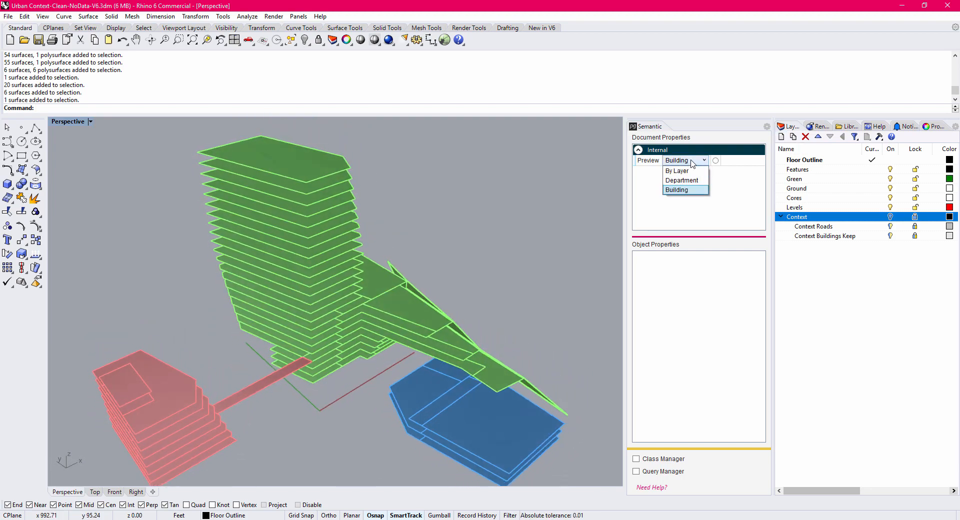
left_click(687, 170)
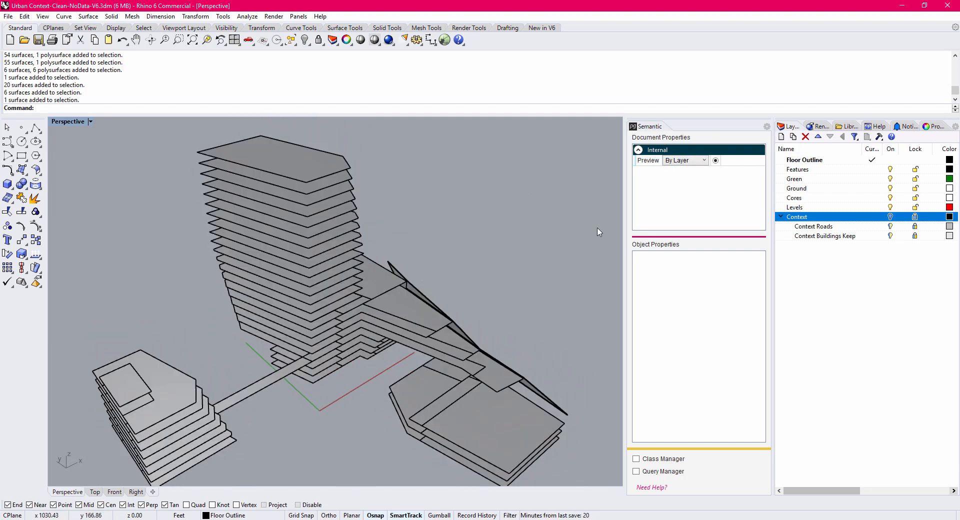
left_click(686, 161)
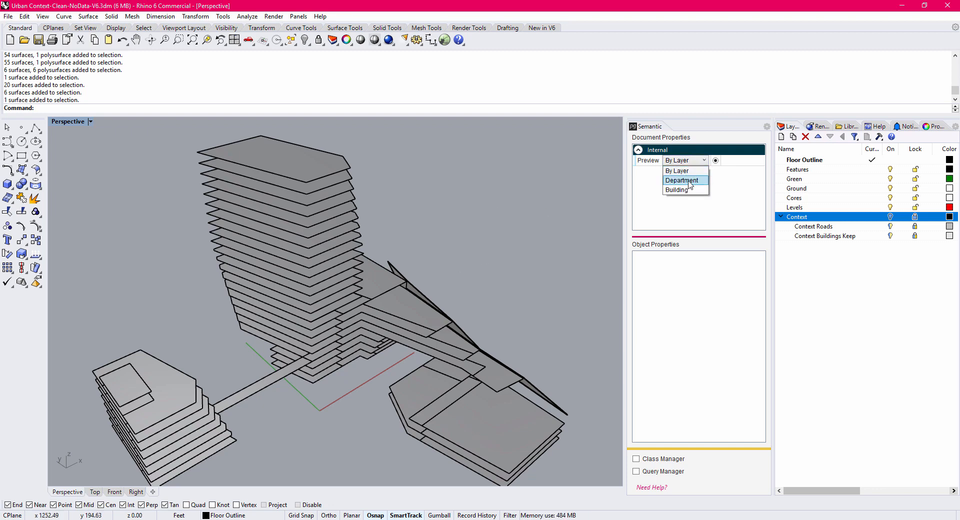
left_click(685, 181)
right_click_drag(397, 298, 454, 259, "shift")
right_click_drag(520, 231, 487, 244, "shift")
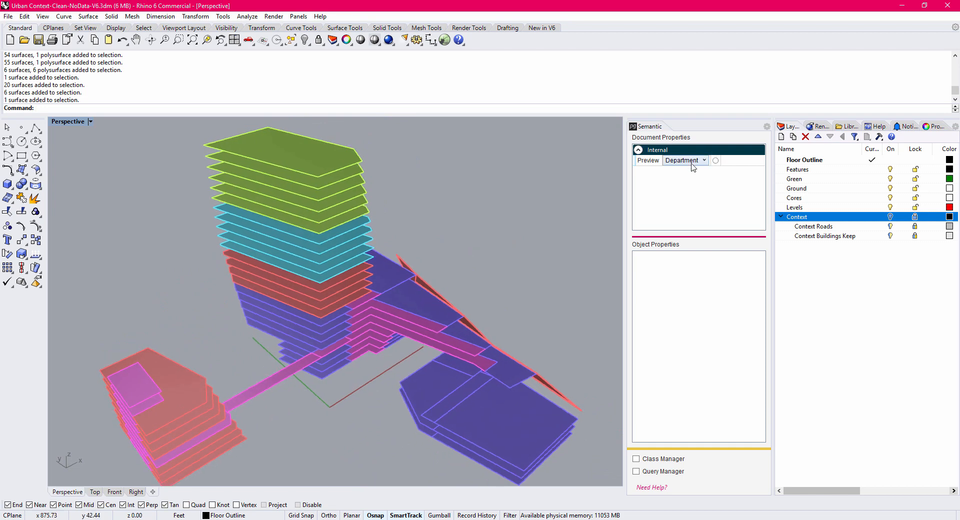
Preview the complex colored by Building, then return the document preview to Department.
left_click(692, 163)
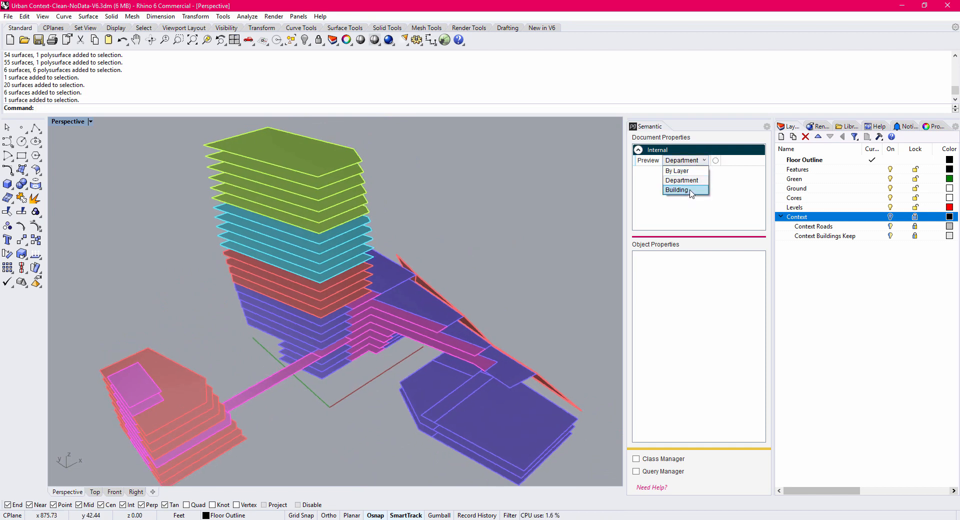
left_click(692, 193)
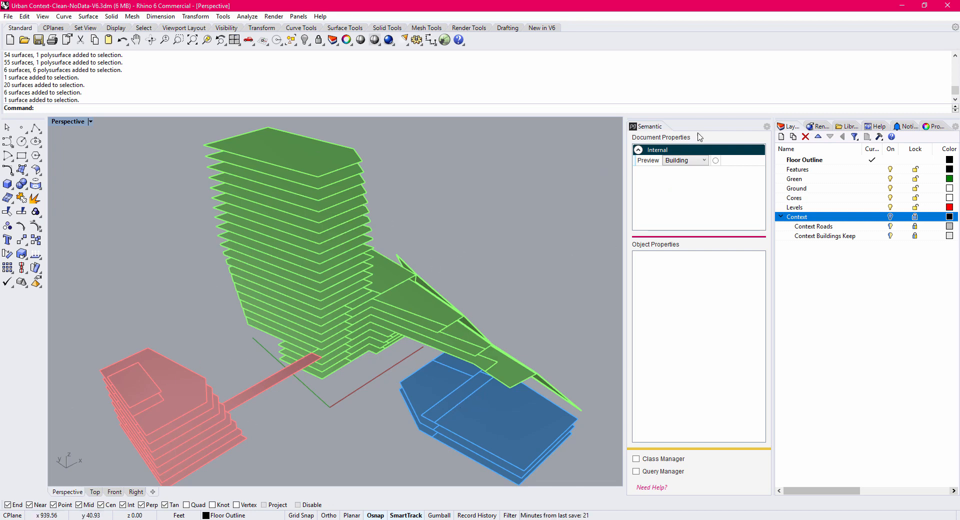
left_click(687, 163)
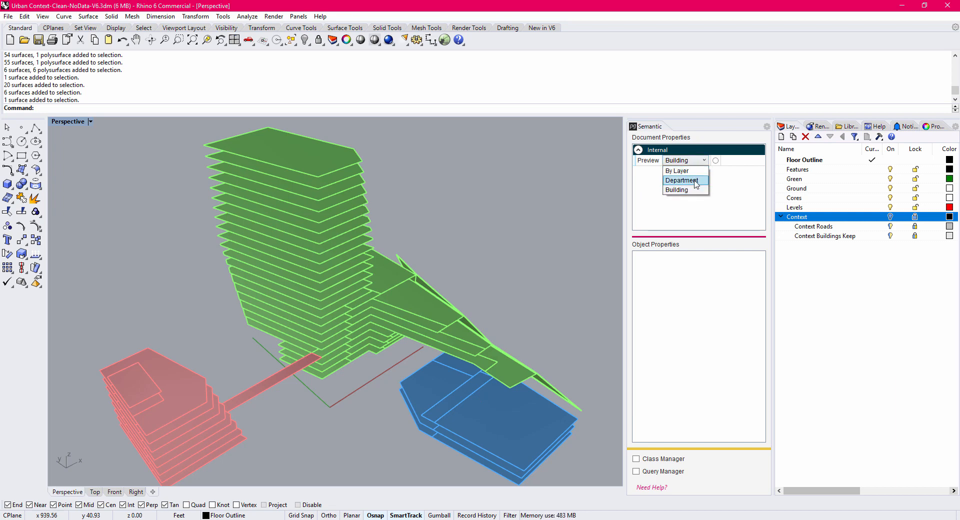
left_click(686, 181)
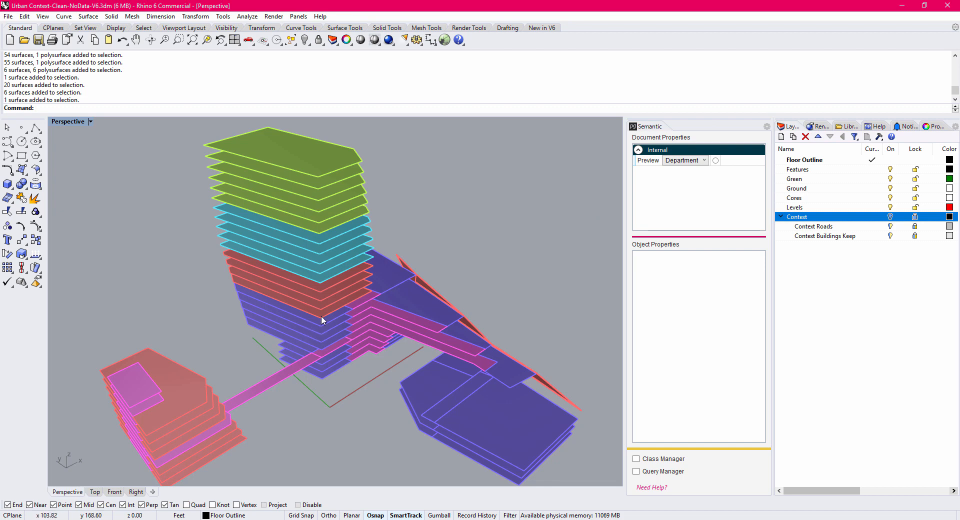
Select the tower's lowest Office floor plate and widen the Semantic panel to expose the property preview toggles.
scroll(327, 318, "up", 4)
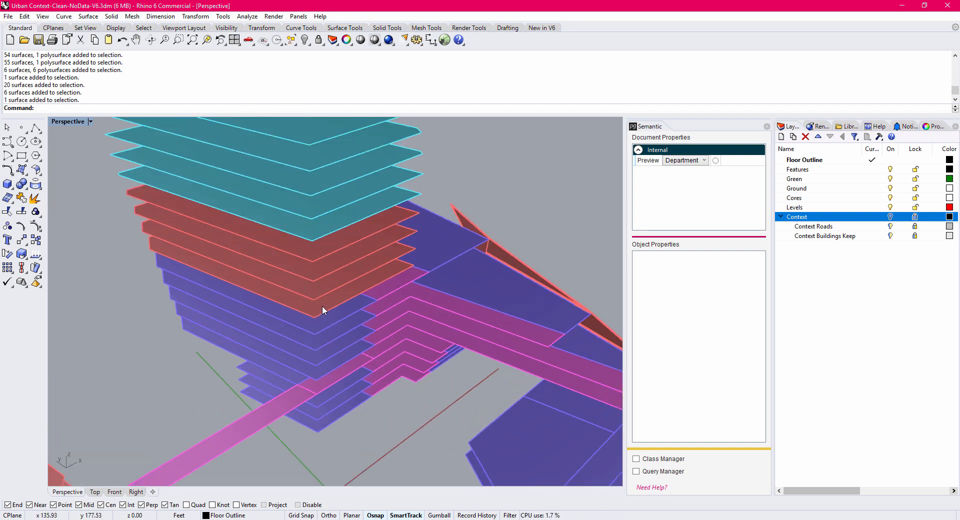
left_click(322, 310)
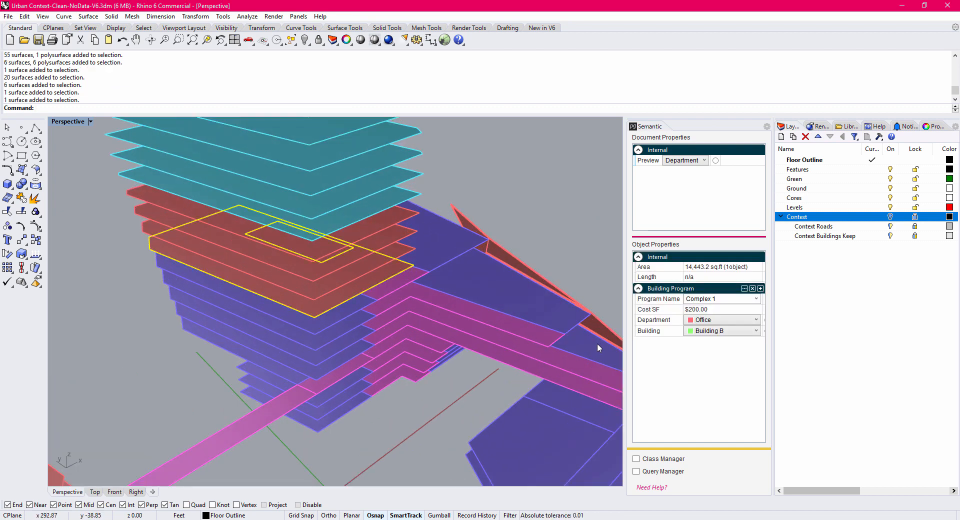
left_click_drag(625, 342, 594, 352)
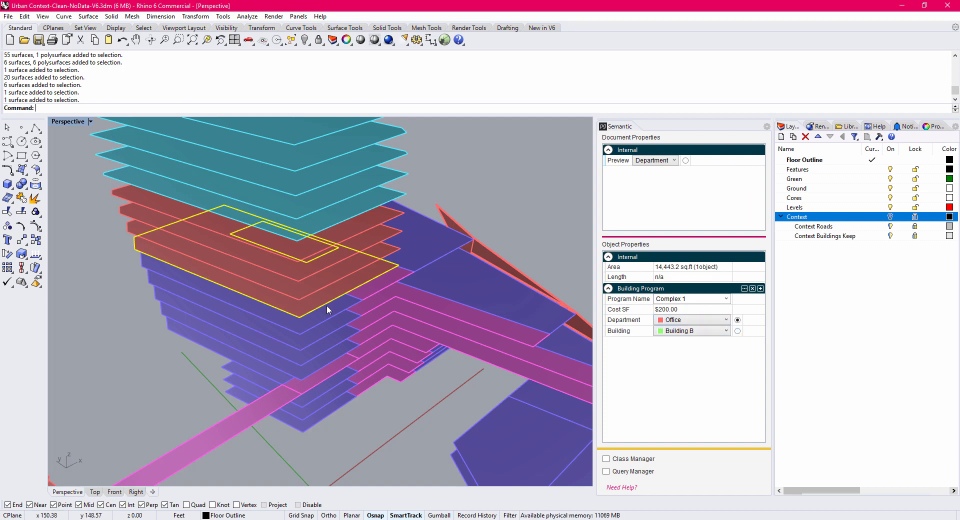
Alternate the color preview between Building and Department with the selected plate's property toggles, ending on Department.
scroll(347, 266, "down", 3)
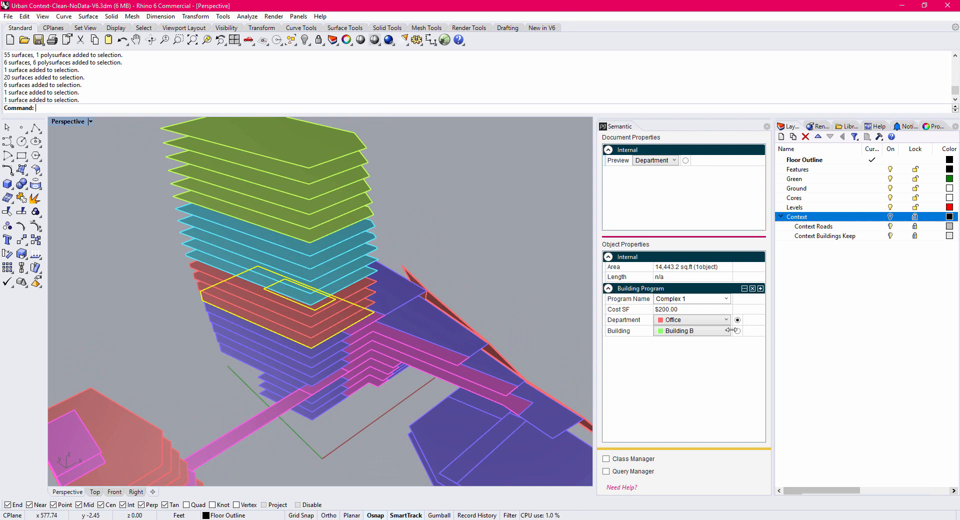
left_click(738, 331)
left_click(738, 320)
left_click(738, 331)
left_click(738, 320)
right_click_drag(369, 316, 426, 270)
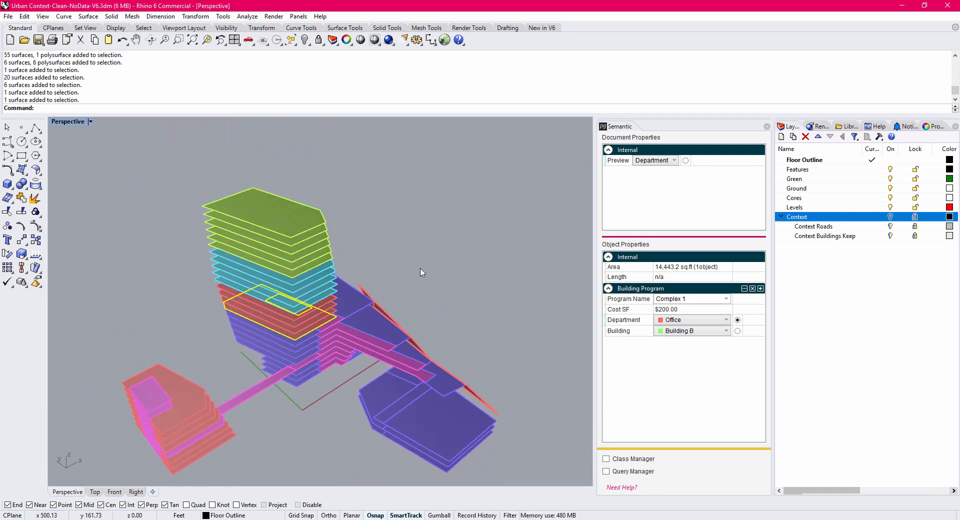
Compare the Building and Department previews again from the object properties, then activate the document's By Layer preview.
left_click(673, 160)
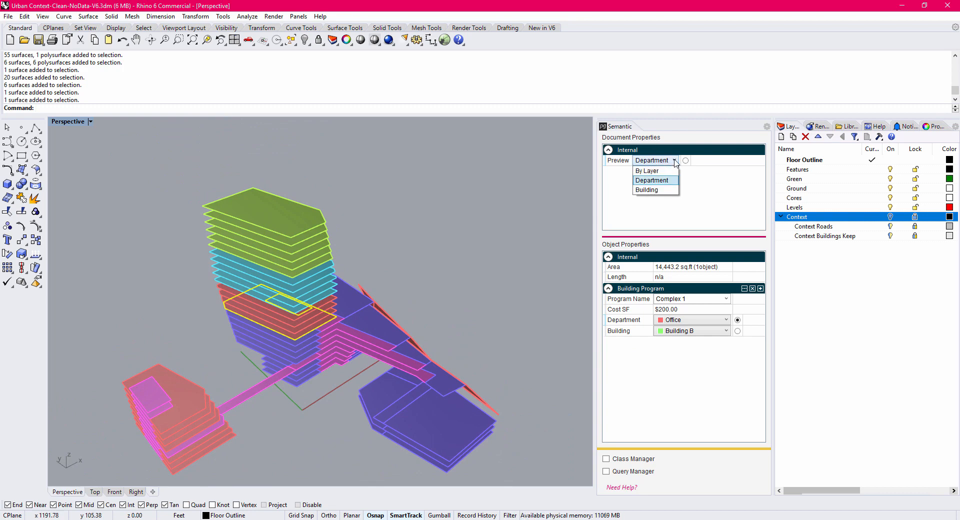
left_click(673, 169)
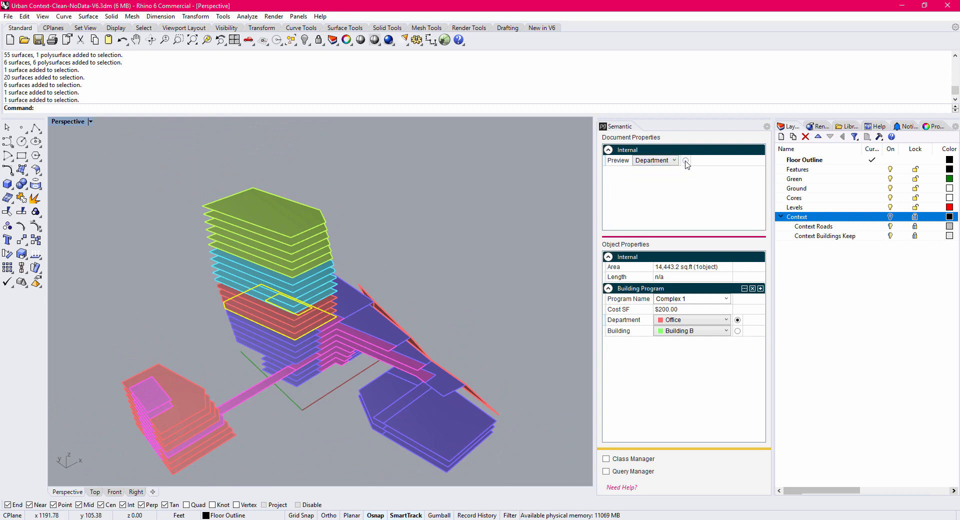
left_click(737, 321)
left_click(738, 330)
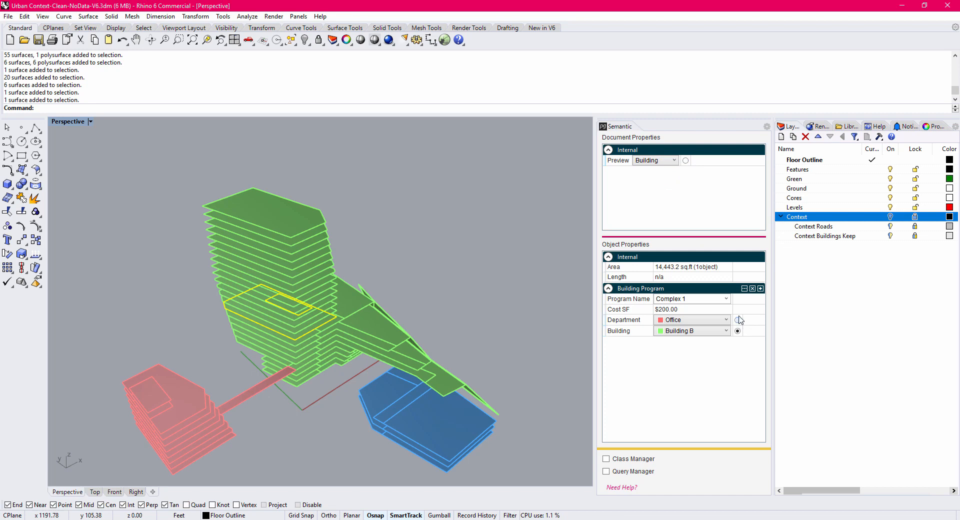
left_click(738, 320)
left_click(686, 161)
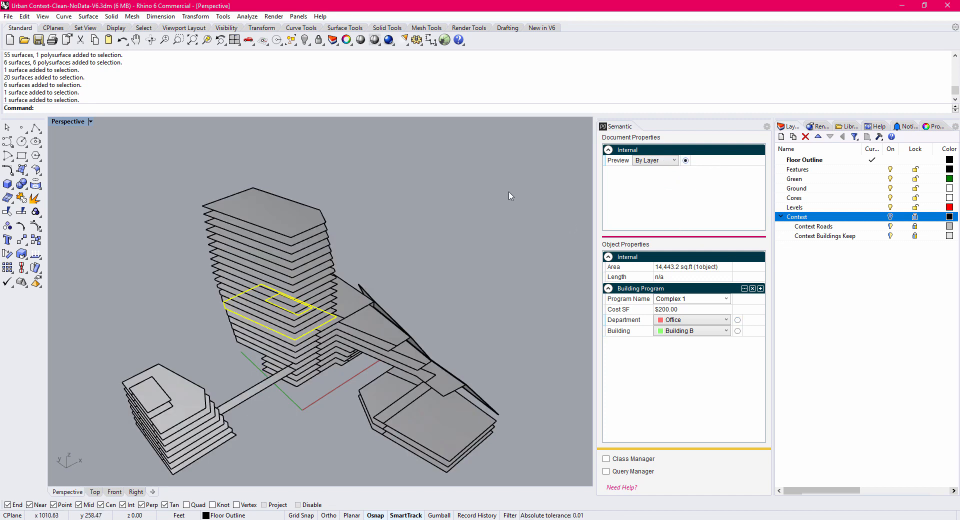
Deselect the floor plate and switch the document preview to Department.
left_click(462, 219)
right_click_drag(444, 293, 419, 286, "shift")
right_click_drag(409, 318, 312, 425)
left_click(655, 160)
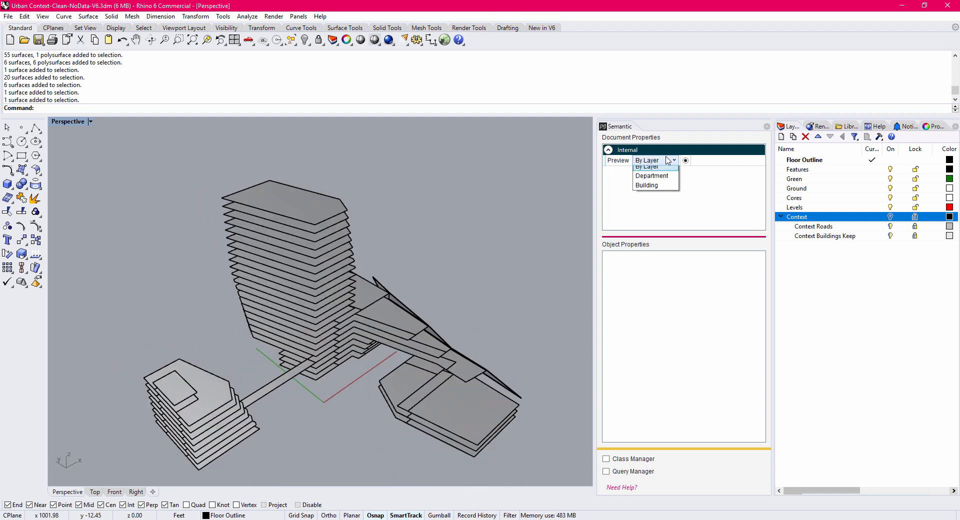
left_click(651, 173)
right_click_drag(435, 272, 439, 268, "shift")
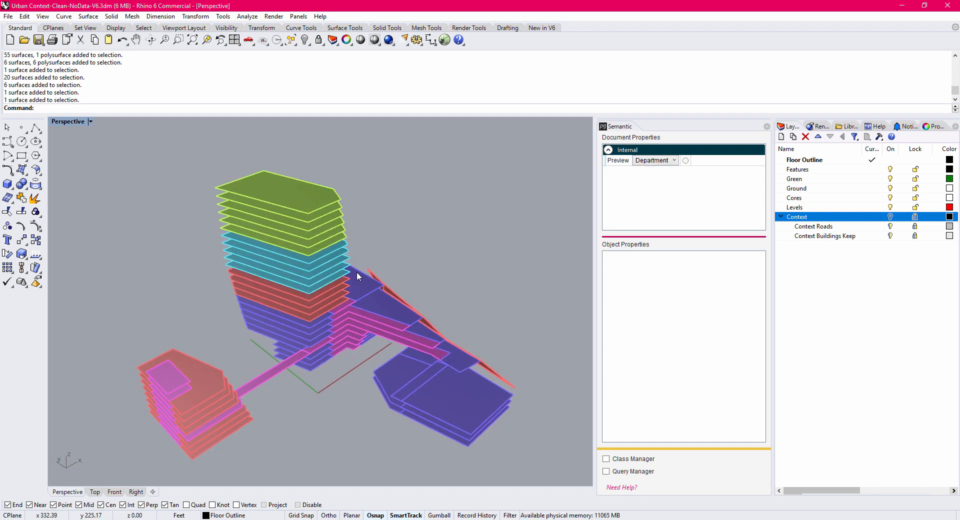
Open the Class Manager and start a new document class named Project Info.
left_click(607, 459)
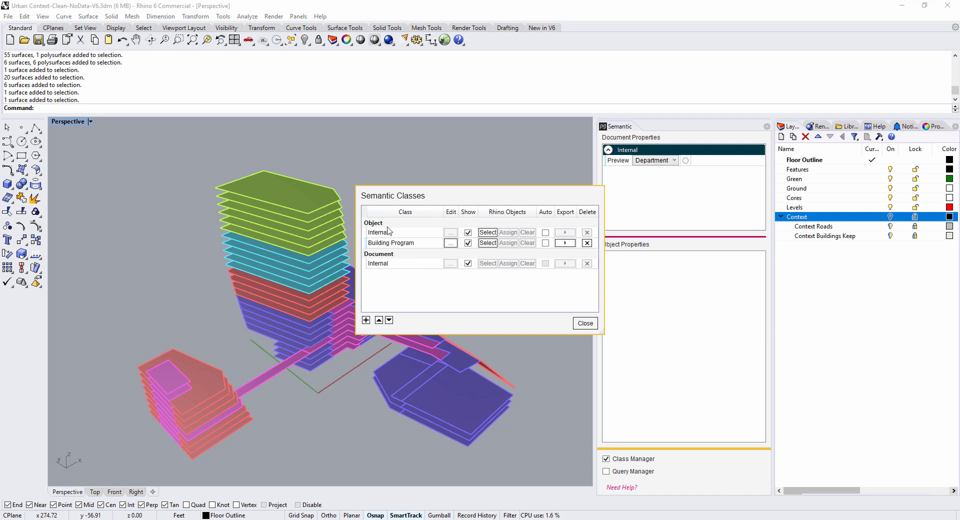
left_click_drag(443, 202, 369, 238)
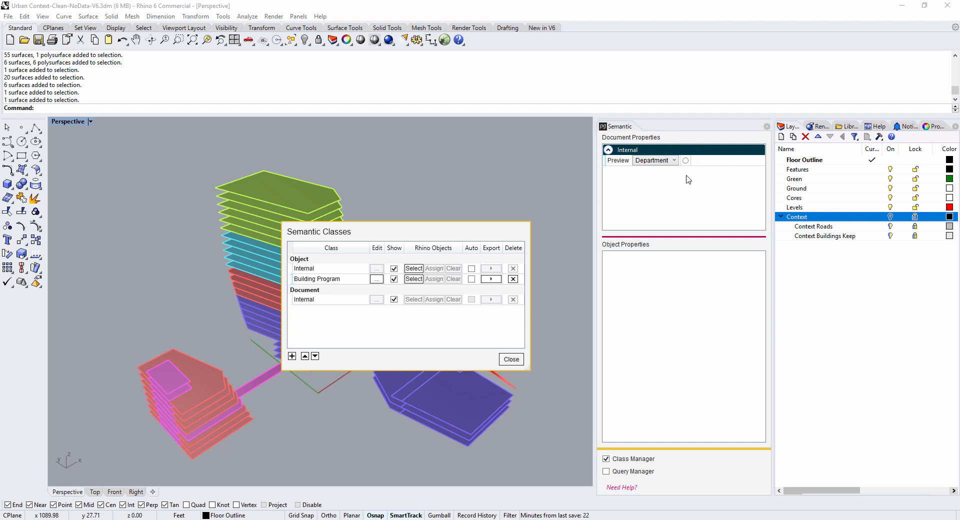
left_click(664, 161)
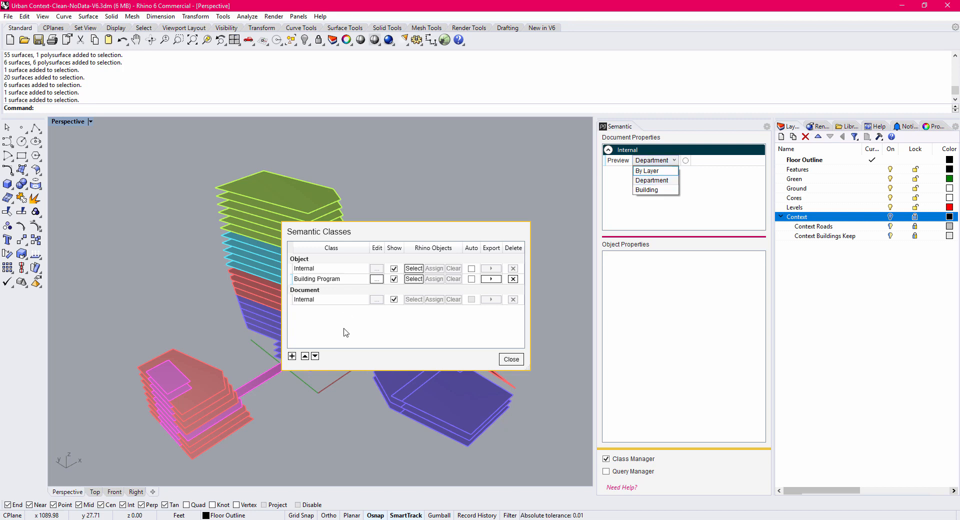
left_click(292, 356)
left_click(292, 356)
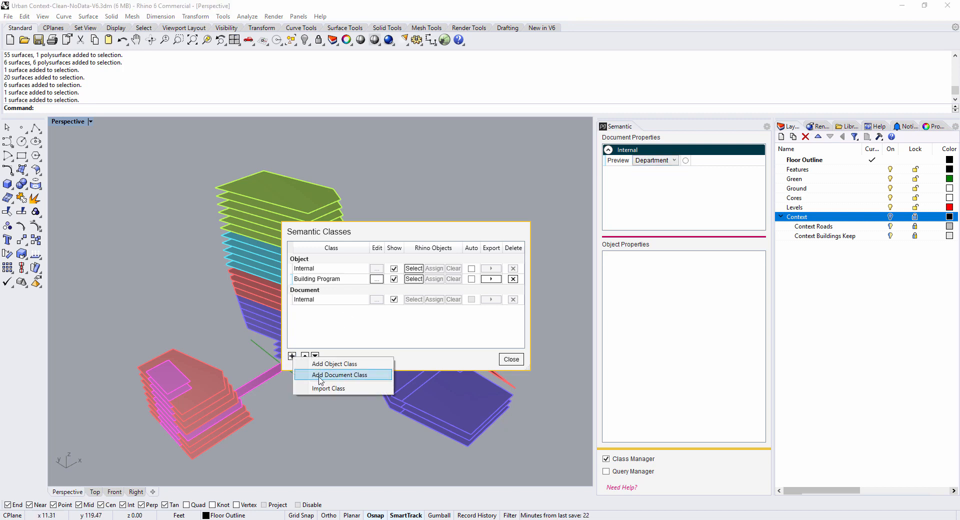
left_click(374, 376)
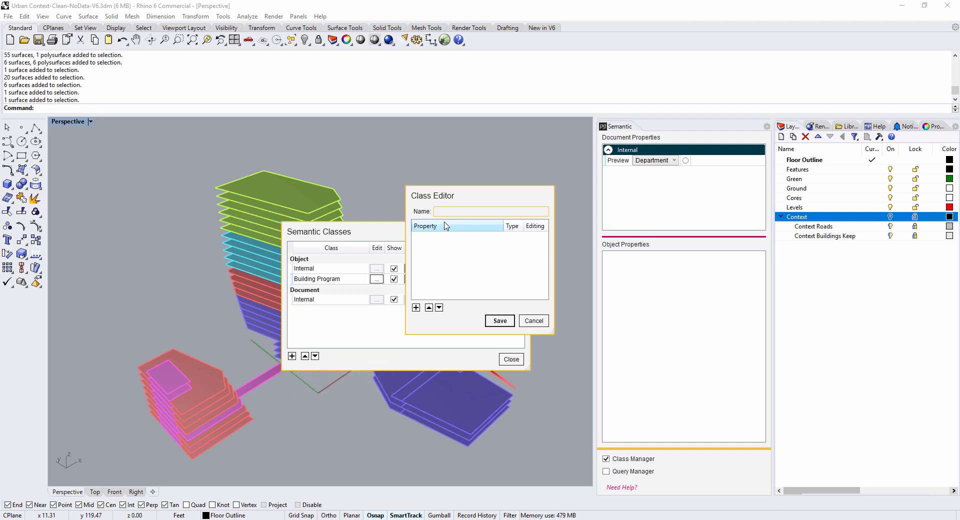
left_click(531, 211)
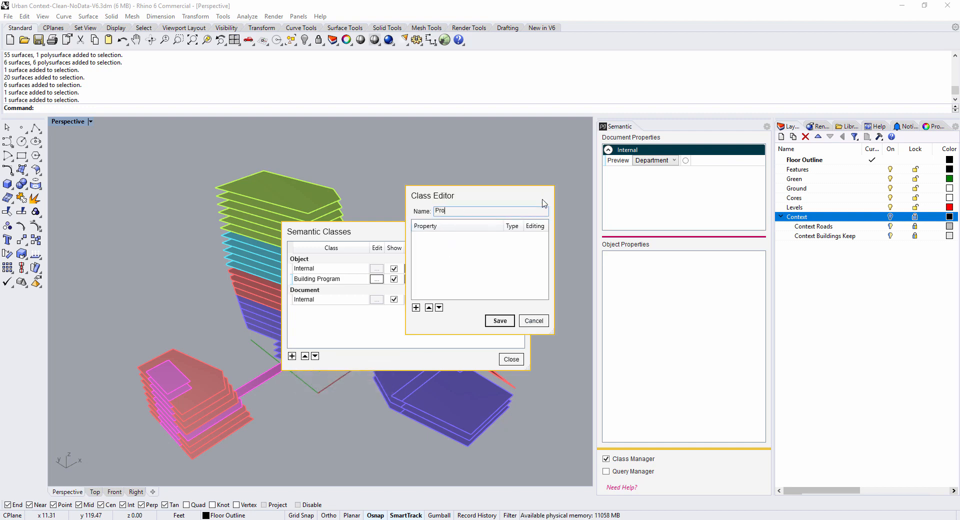
type("Project Info")
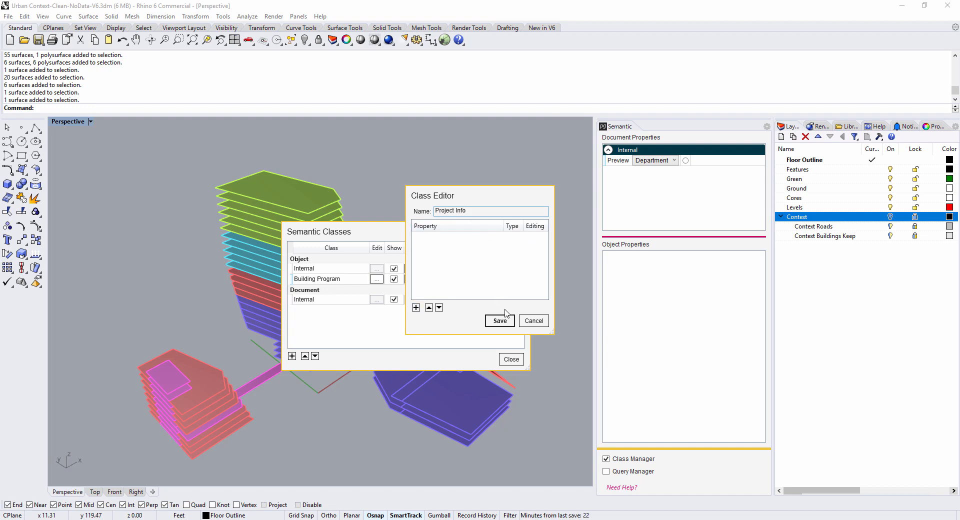
Add two text properties, Project Name and Project Number, to the Project Info class.
left_click(415, 308)
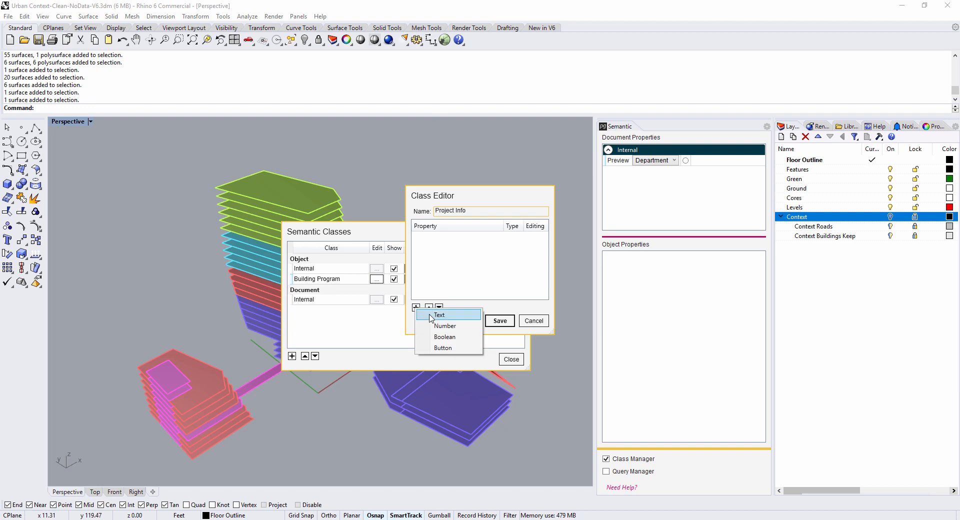
left_click(432, 315)
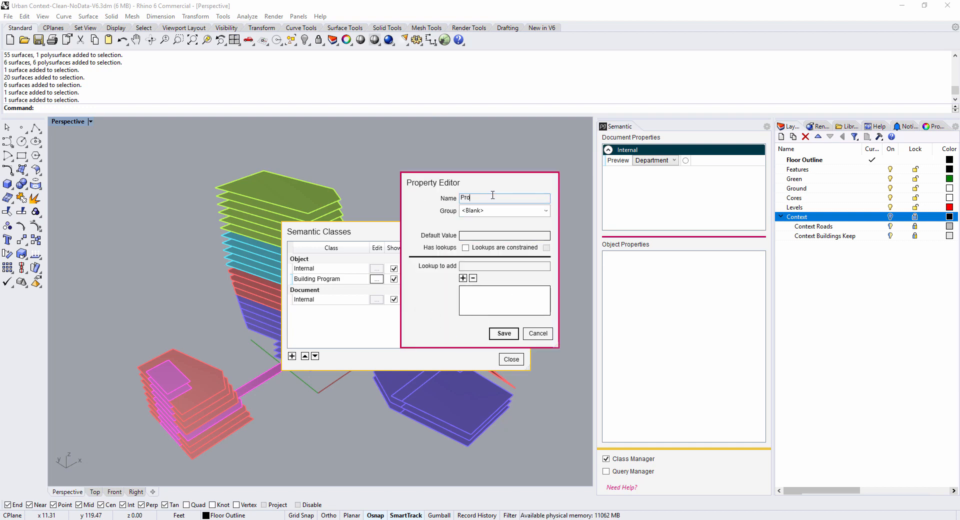
type("ject Name")
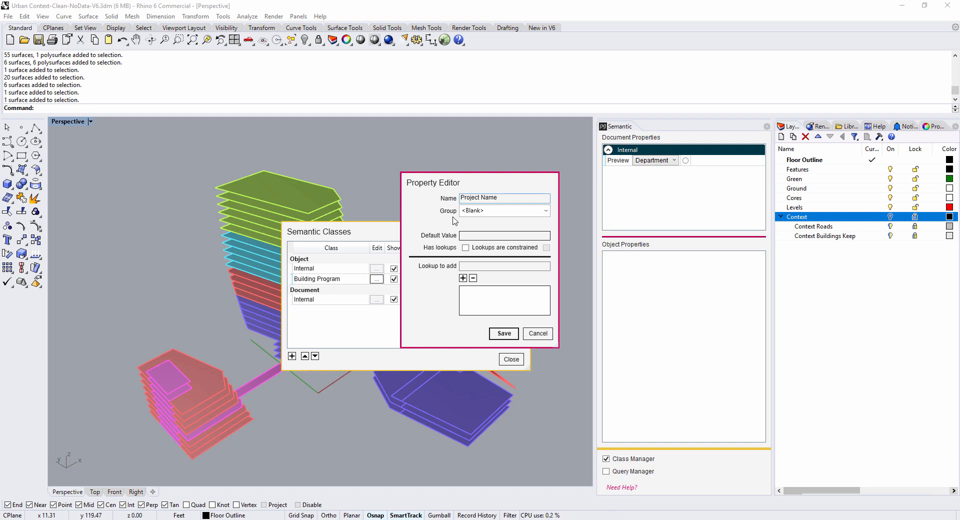
left_click(504, 334)
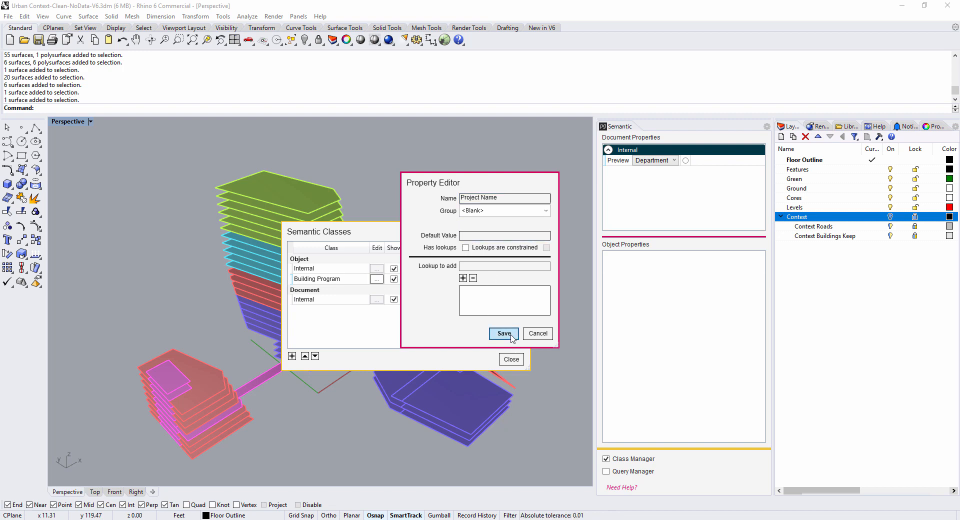
left_click(416, 308)
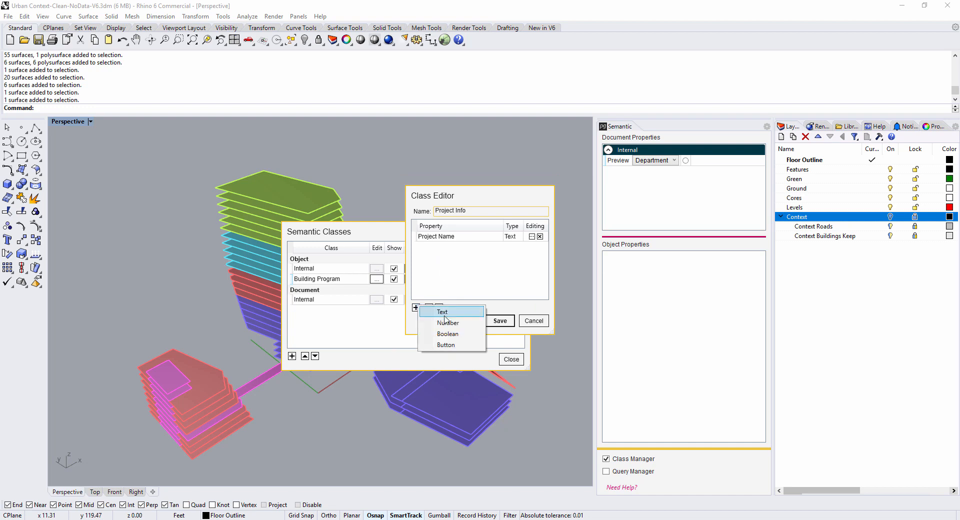
left_click(442, 313)
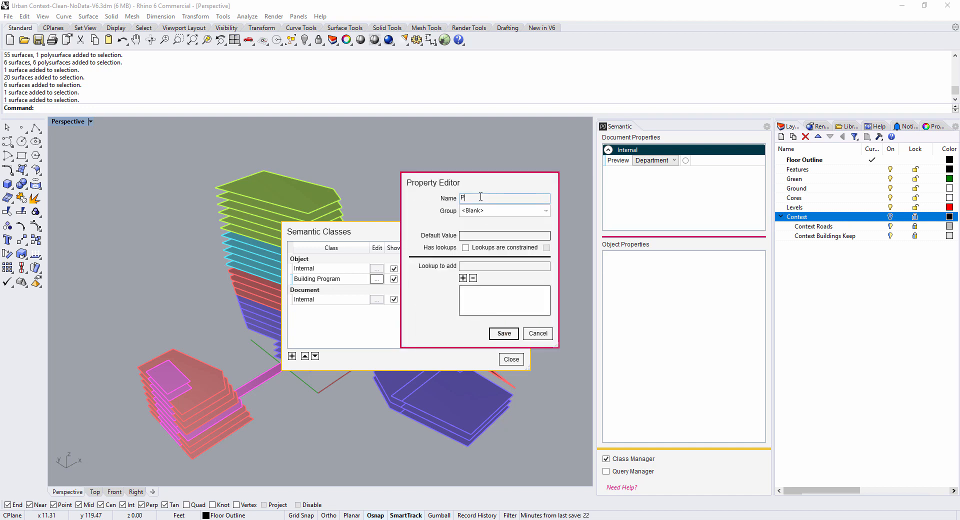
type("Project Number")
left_click(505, 333)
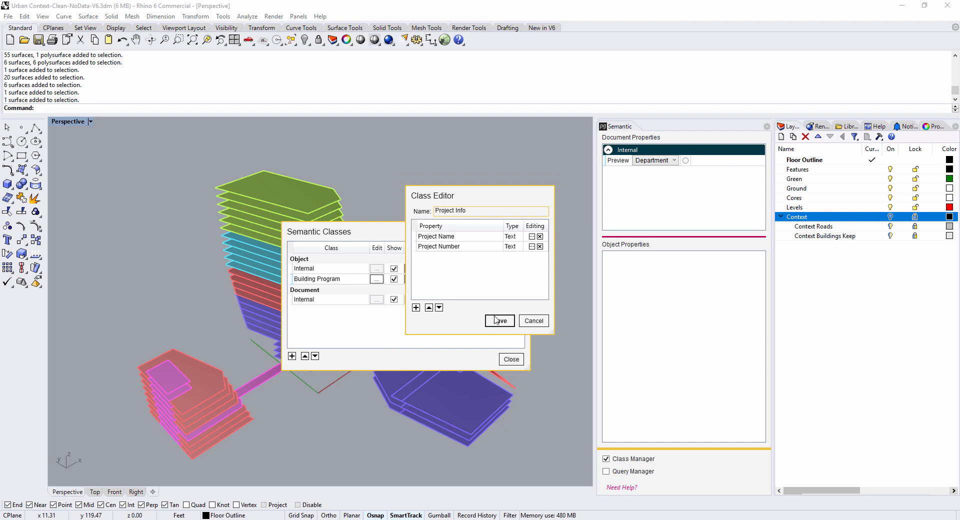
Add a number property named Project Budget with default value 80000000 and number format $#,0.
left_click(416, 307)
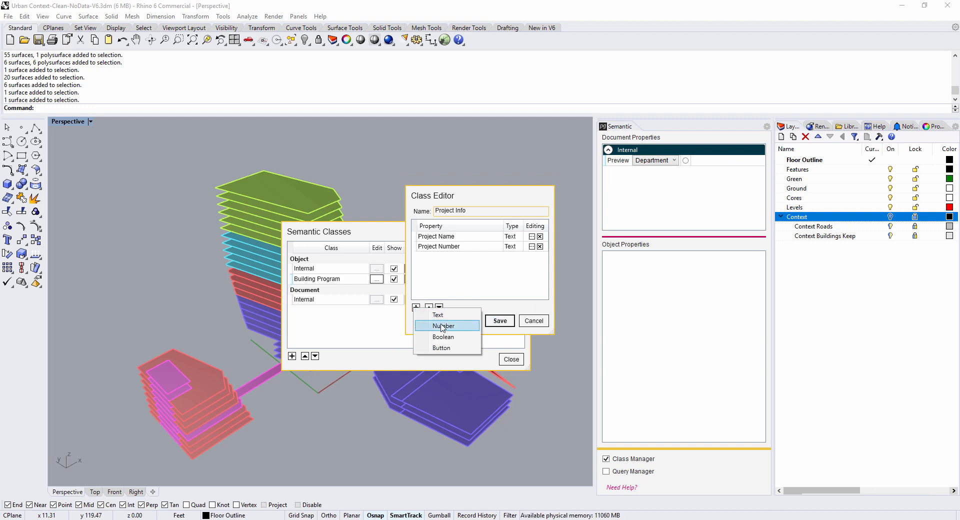
left_click(443, 326)
left_click(495, 203)
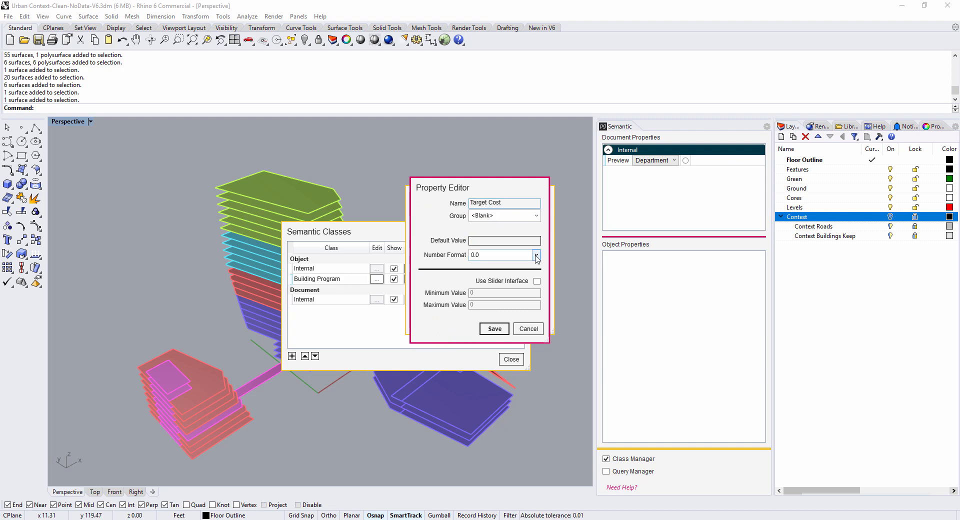
key("ctrl+a")
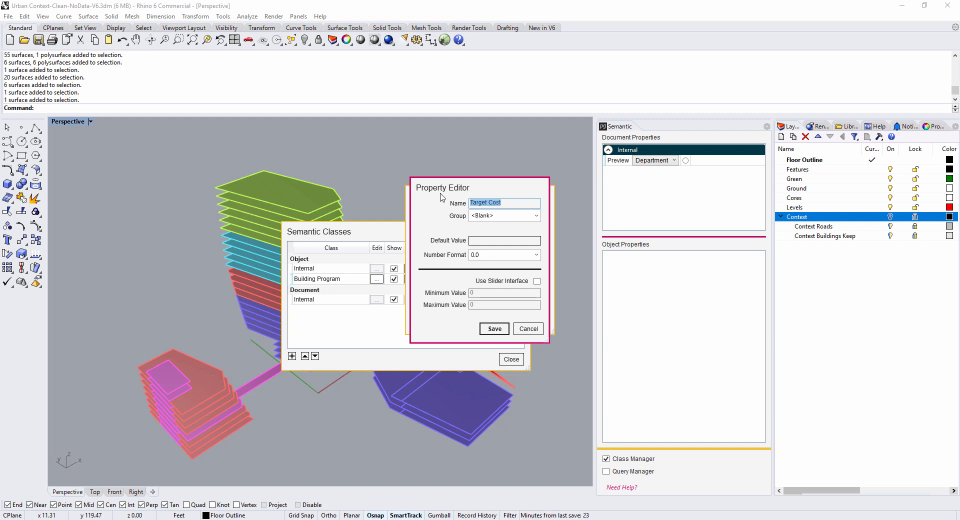
type("Proe")
type("ect Budget")
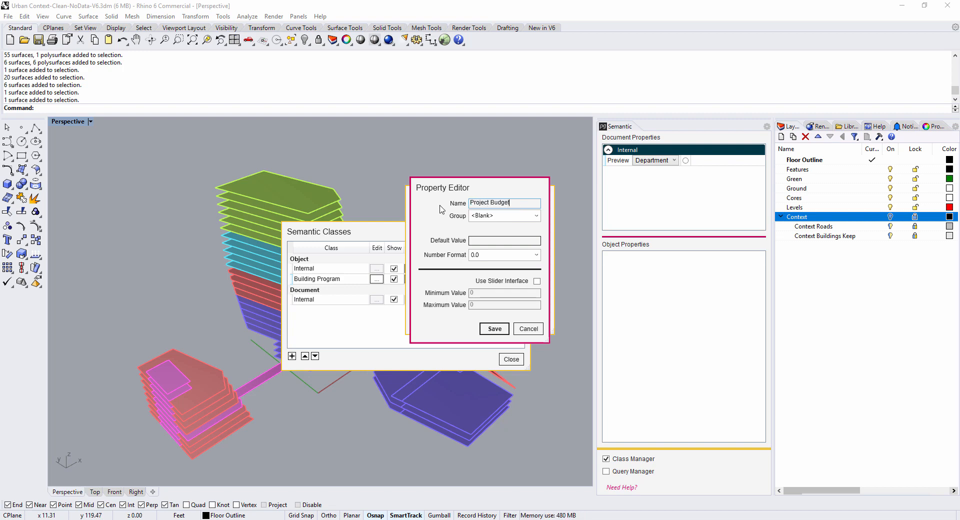
left_click(473, 242)
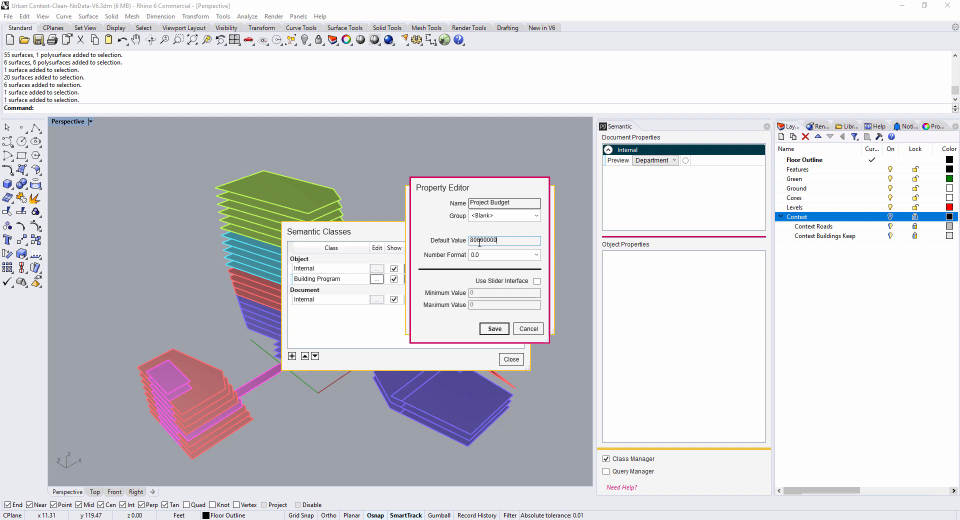
left_click(537, 254)
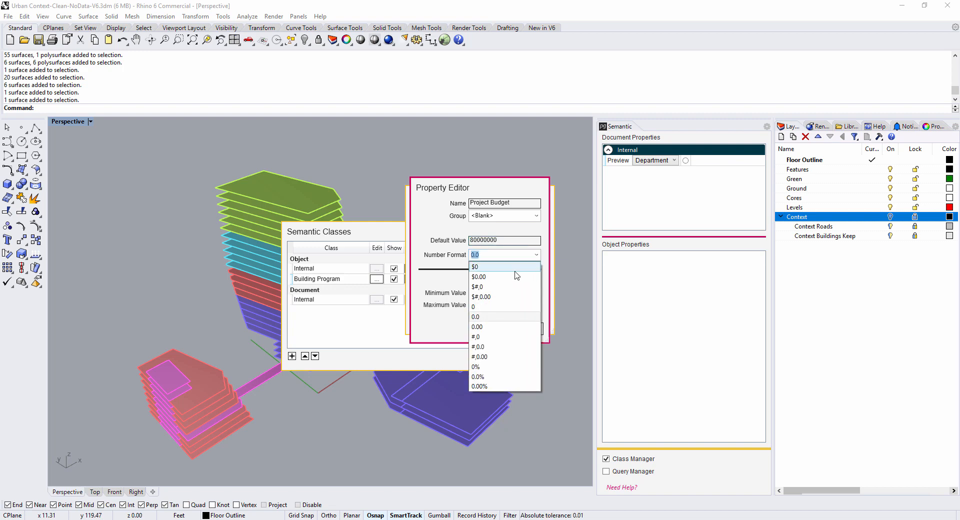
left_click(490, 287)
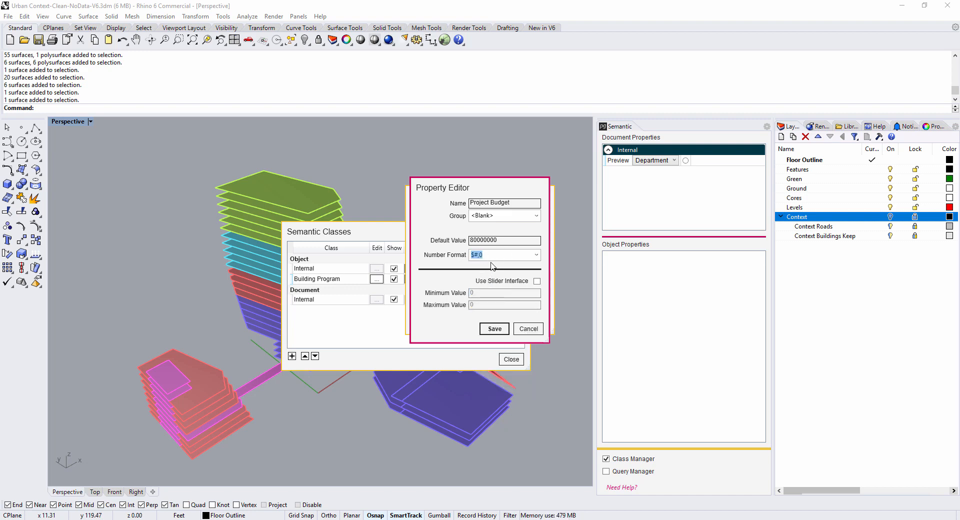
left_click(502, 241)
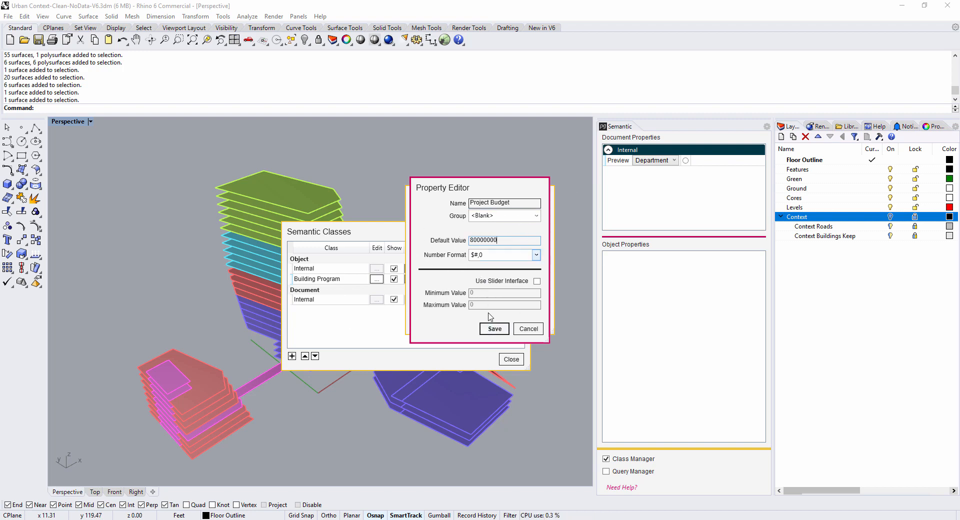
left_click(494, 329)
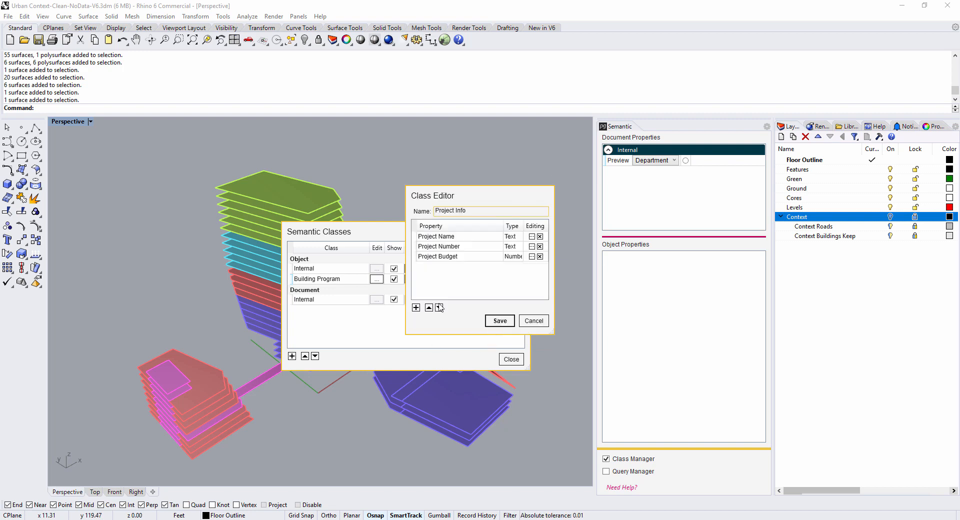
Add a Contingency number property with default 1 and a slider maximum of 2, and save the Project Info class.
left_click(415, 307)
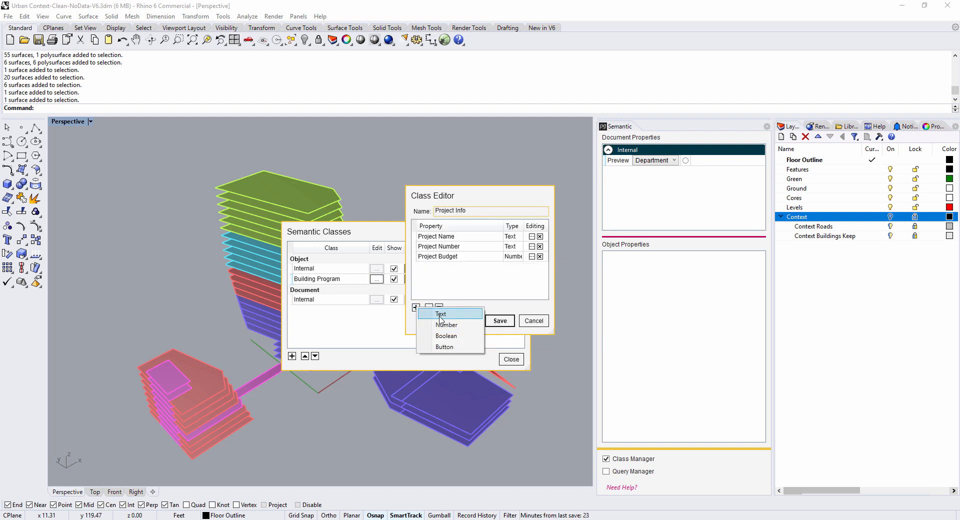
left_click(464, 328)
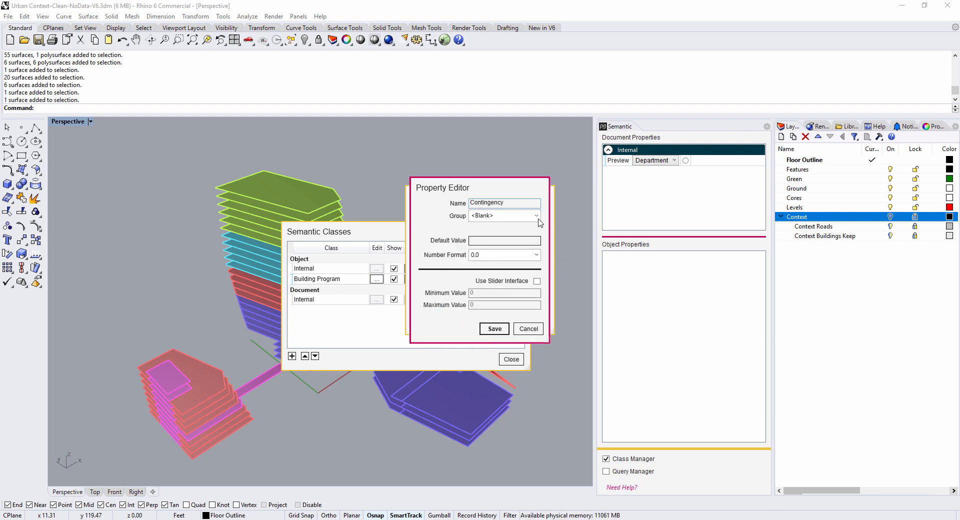
left_click(493, 240)
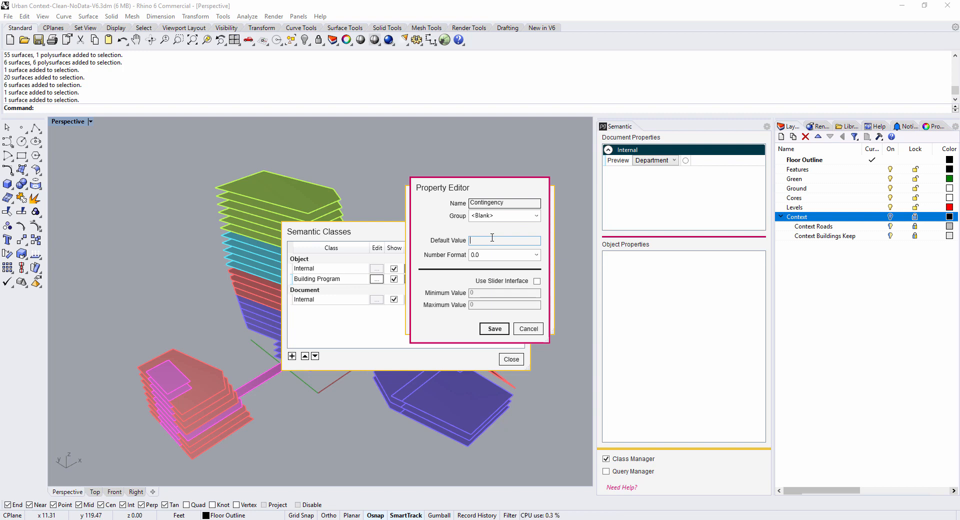
type("1")
left_click(537, 281)
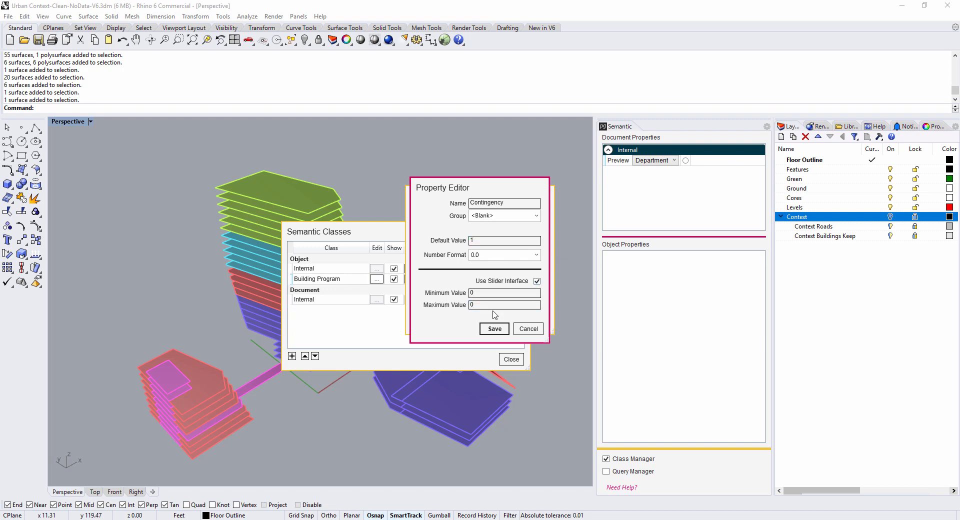
key("Tab")
key("Tab")
type("2")
left_click(506, 293)
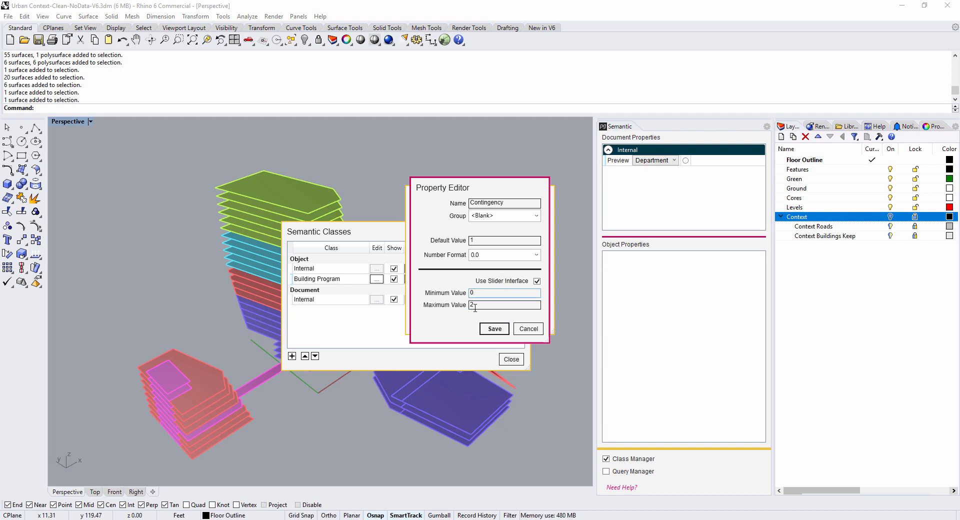
left_click(495, 330)
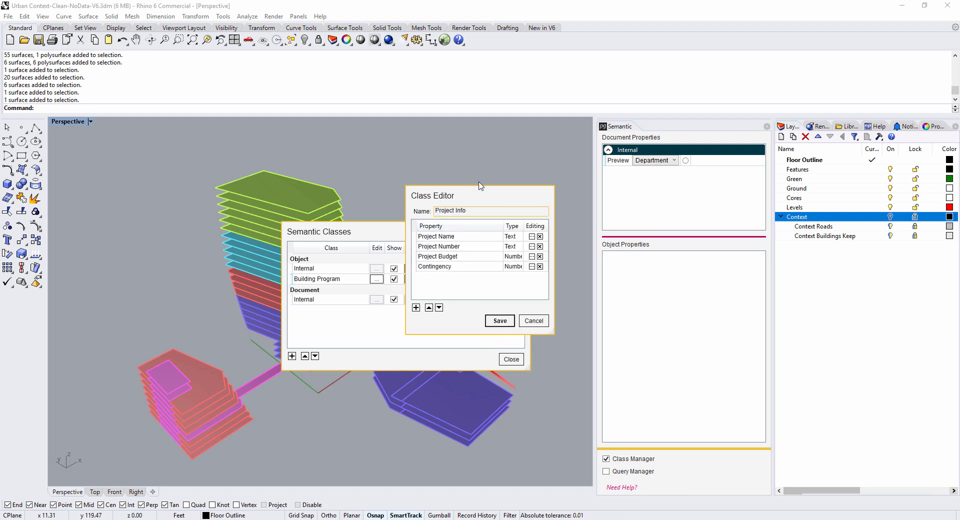
left_click(500, 321)
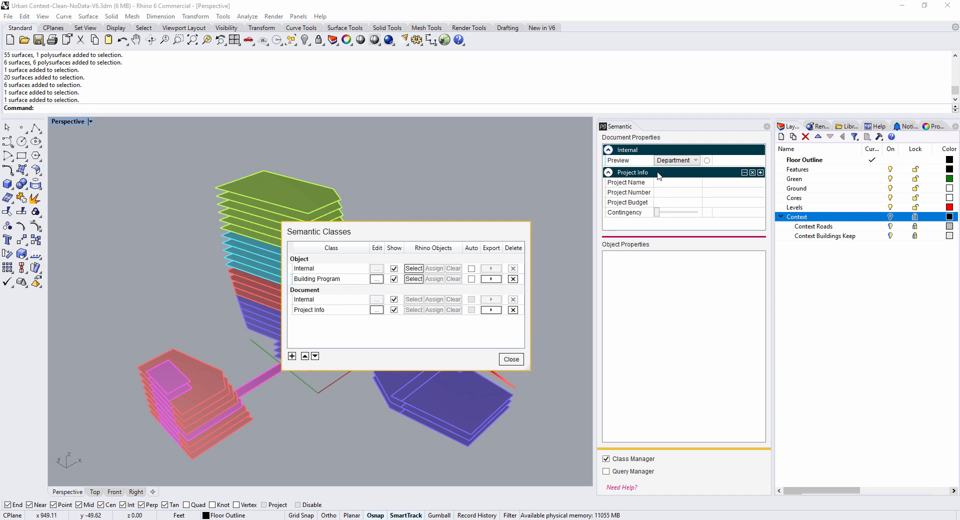
left_click(511, 360)
In the document's Project Info, set Contingency to 1.3 and Project Budget to $80,000,000.
left_click_drag(659, 216, 684, 225)
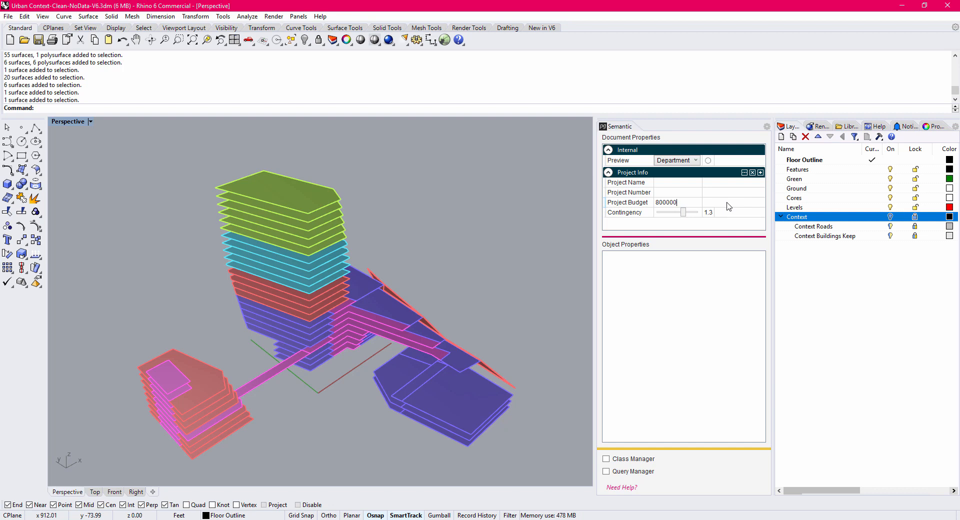
left_click(696, 191)
type("000")
key("Tab")
Fill in Project Name as Mixed Use Complex and Project Number as 00.00.001.
left_click(694, 195)
left_click(663, 182)
type("Mixed Us")
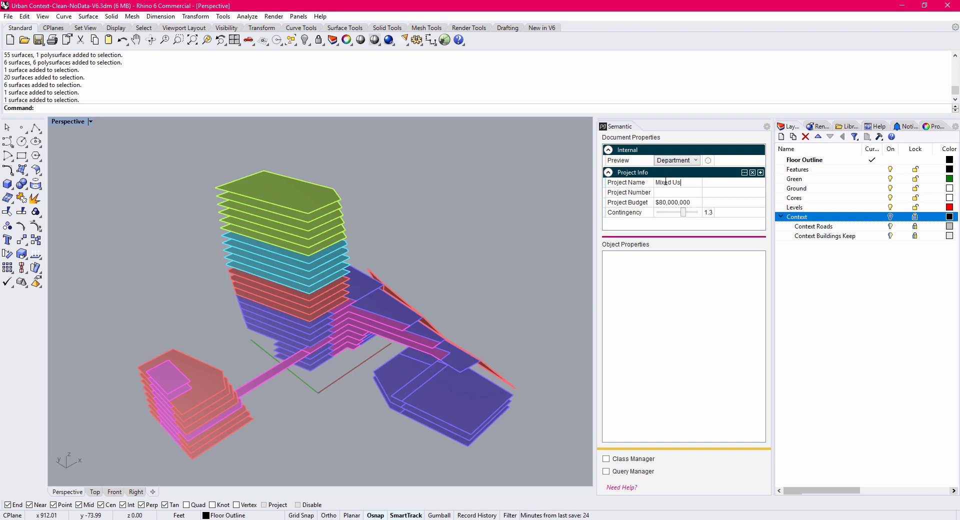
type("e COm")
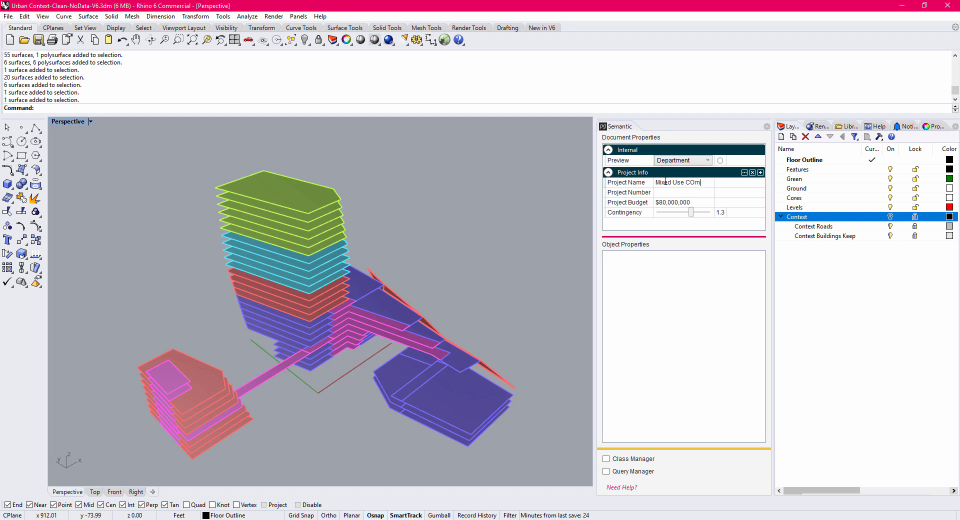
type("plemple")
type("00.00.001")
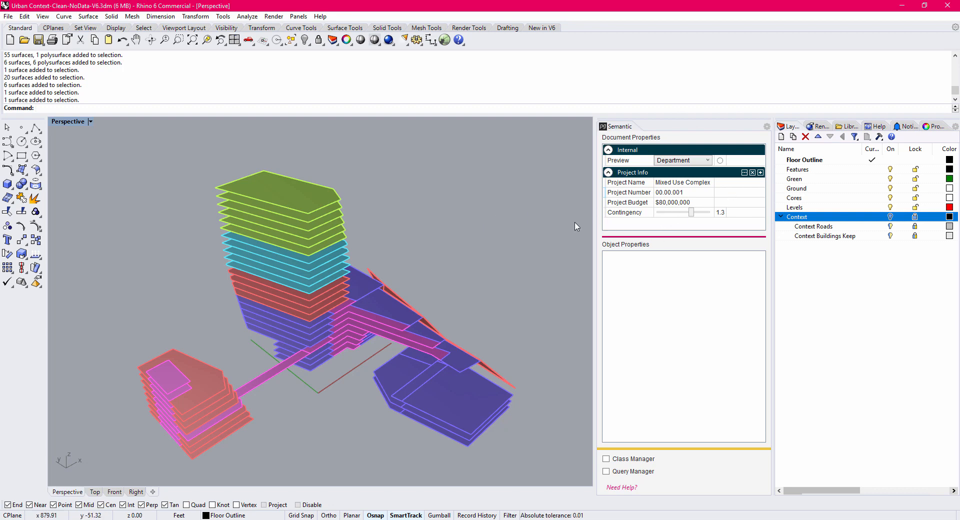
left_click(608, 173)
left_click(608, 173)
left_click(608, 173)
left_click(609, 173)
Inspect the area and Building Program properties of one Hotel floor plate in the tower.
left_click(348, 273)
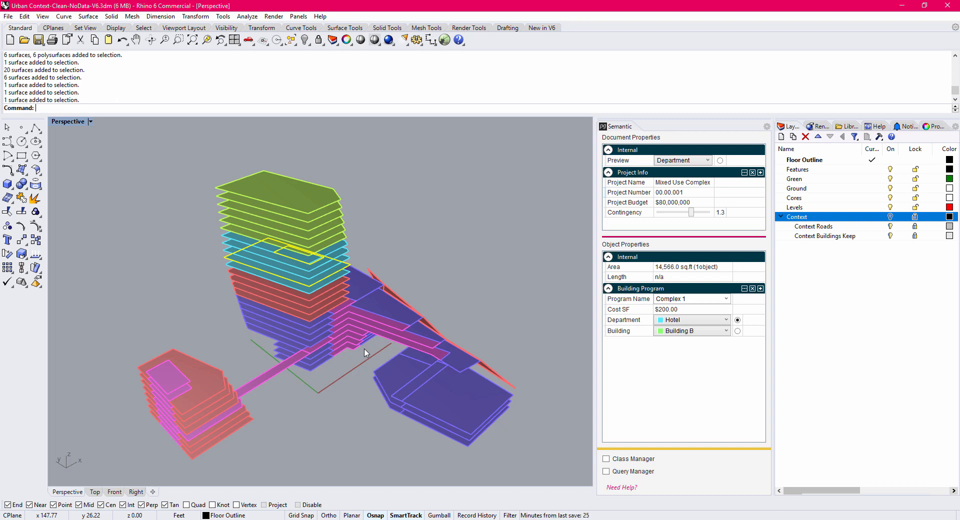
right_click_drag(366, 352, 319, 318)
key("Escape")
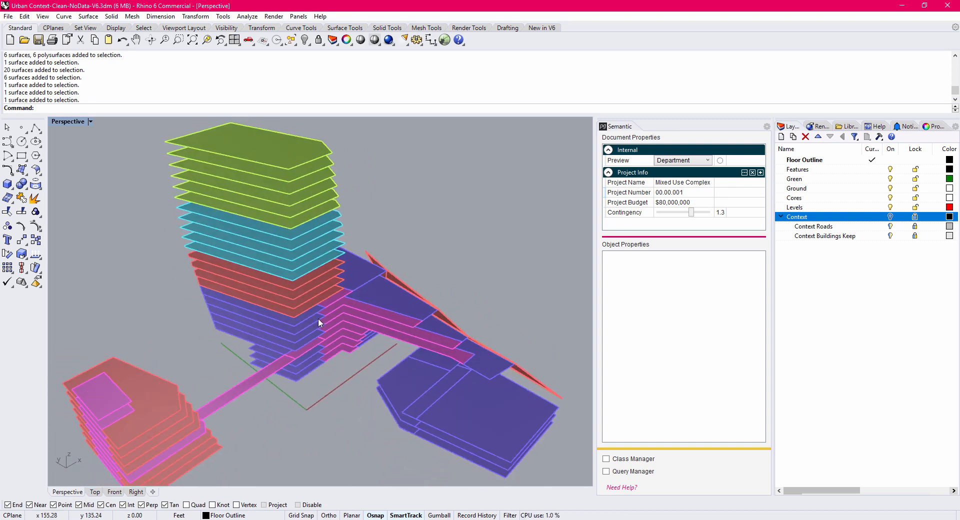
Select several Retail floor plates at the tower's base together to check their combined area and shared program data.
left_click(310, 375)
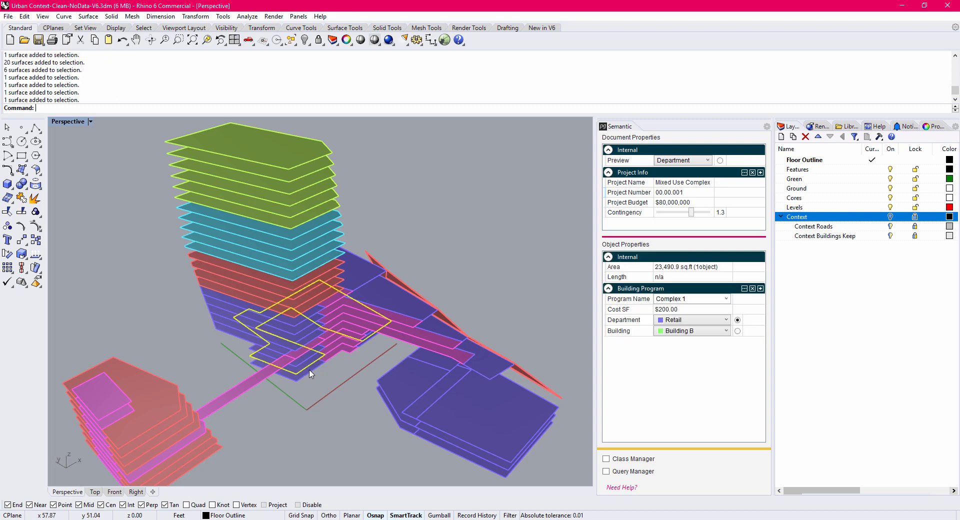
left_click(311, 378, "shift")
left_click(306, 359, "shift")
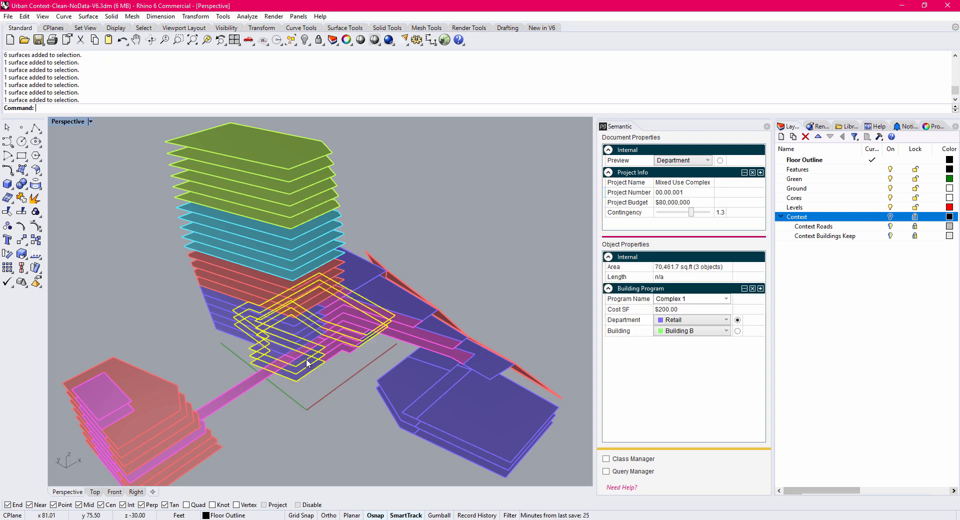
left_click(270, 351, "shift")
left_click(193, 348)
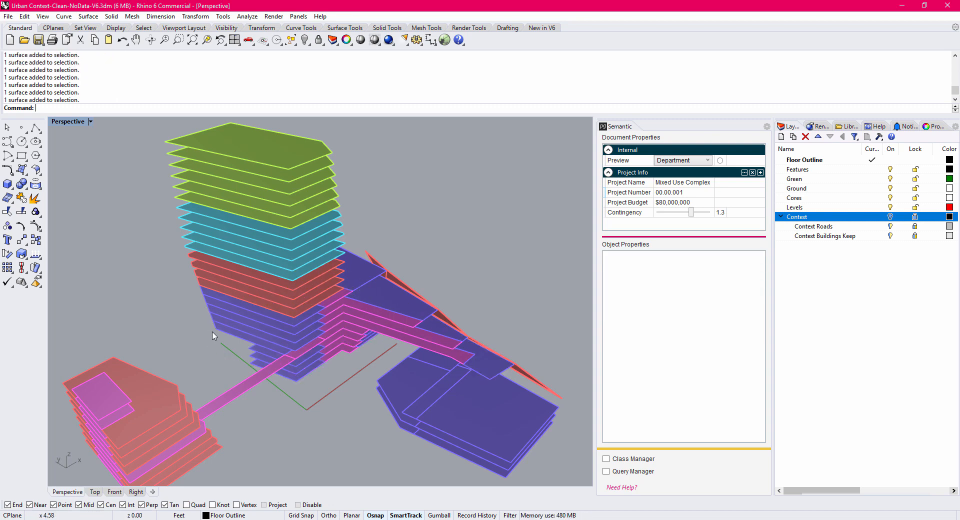
Inspect the area and Building Program properties of the lowest Office floor plate in the tower.
right_click_drag(218, 338, 298, 343)
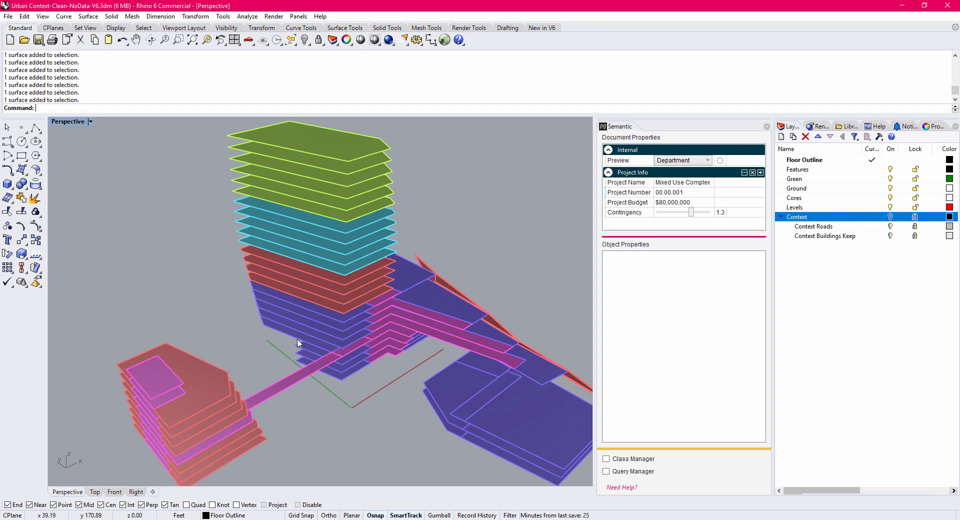
scroll(330, 308, "up", 2)
left_click(347, 302)
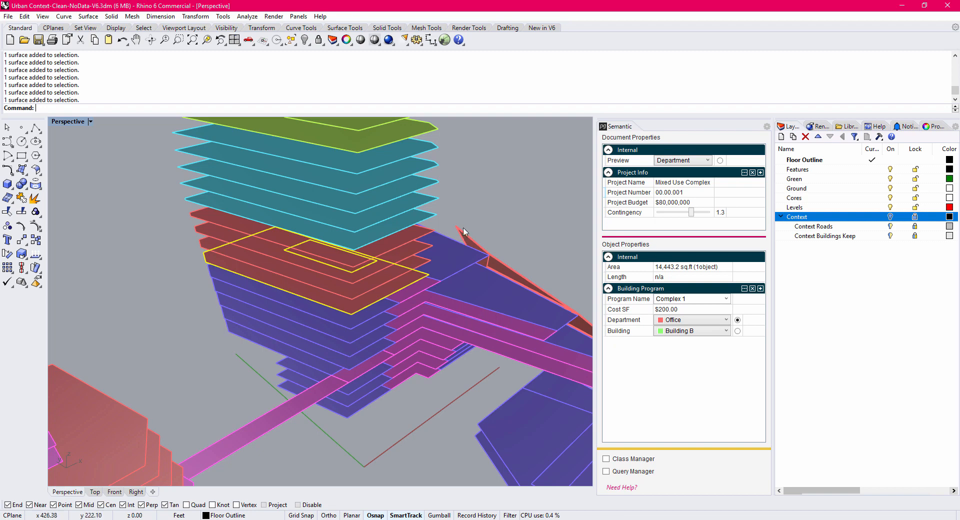
left_click(470, 188)
Lower the document's Contingency value to 0.8 in Project Info.
scroll(470, 190, "up", 3)
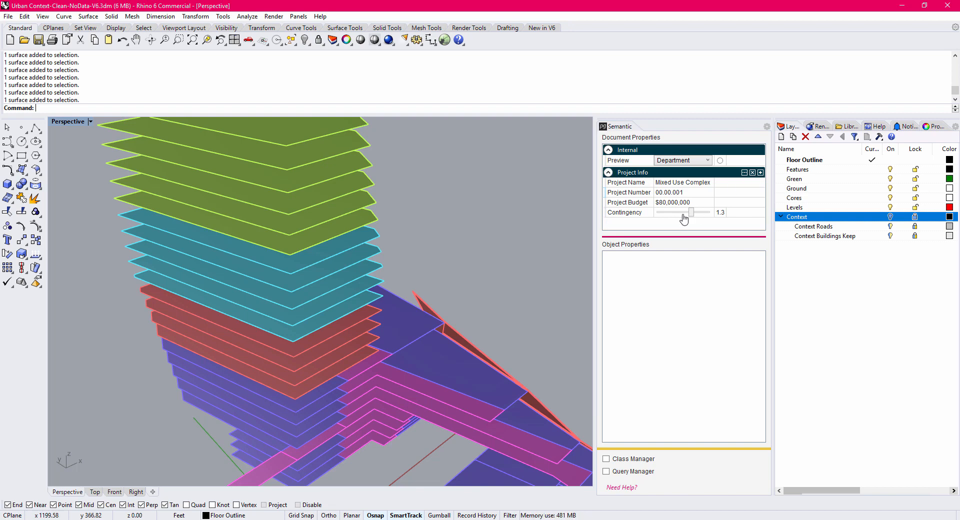
left_click_drag(691, 213, 679, 213)
scroll(498, 235, "down", 5)
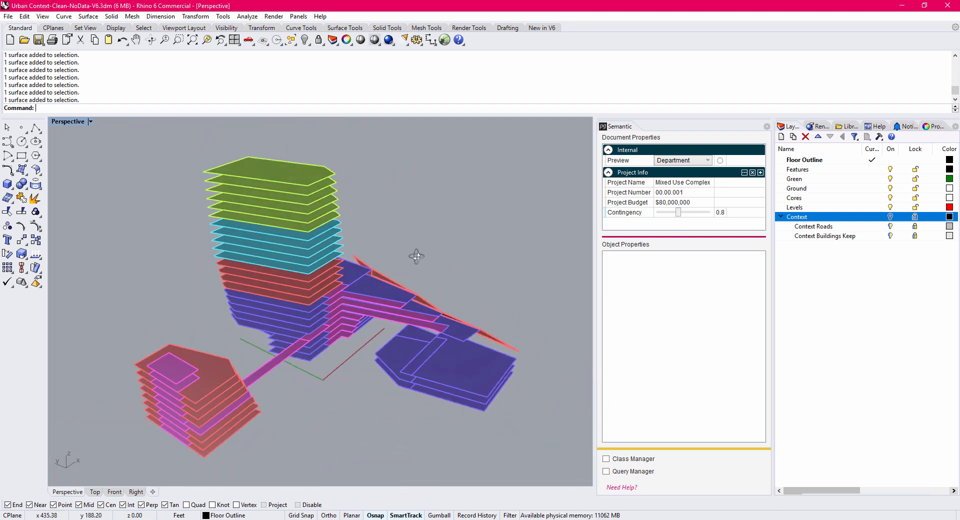